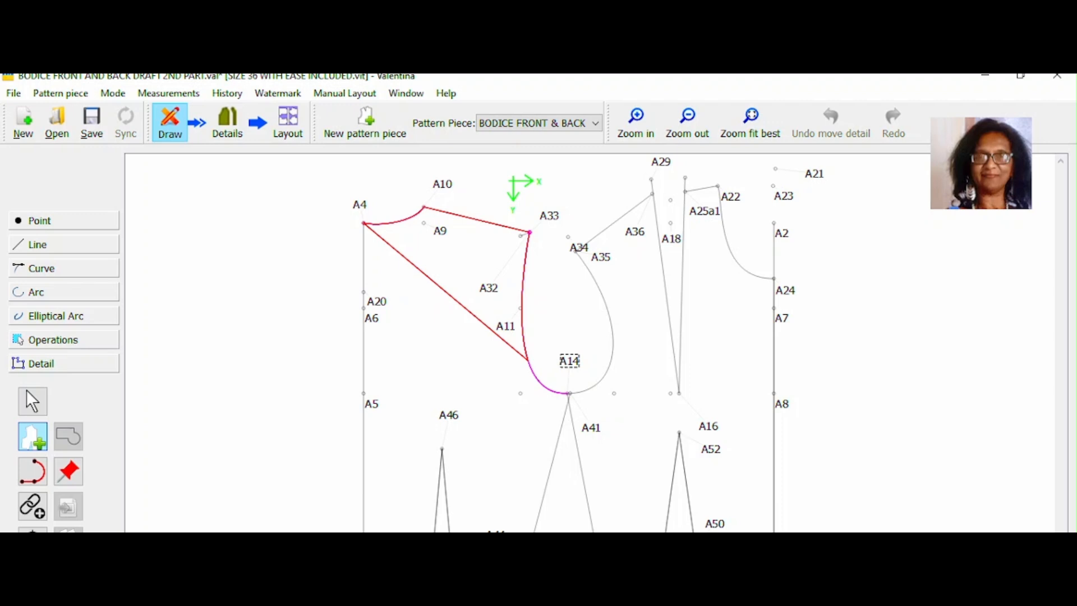
Step: Complete the back bodice workpiece path through A40, A48, A46, A47 and A1, and create the detail
{"action": "left_click", "coordinate": [526, 560]}
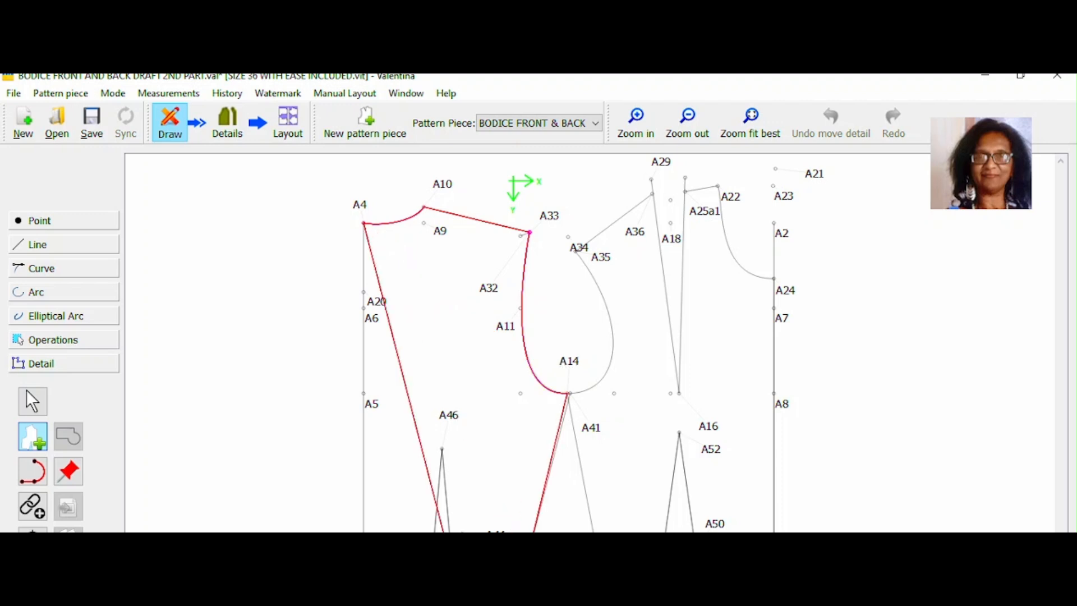
{"action": "left_click", "coordinate": [452, 415]}
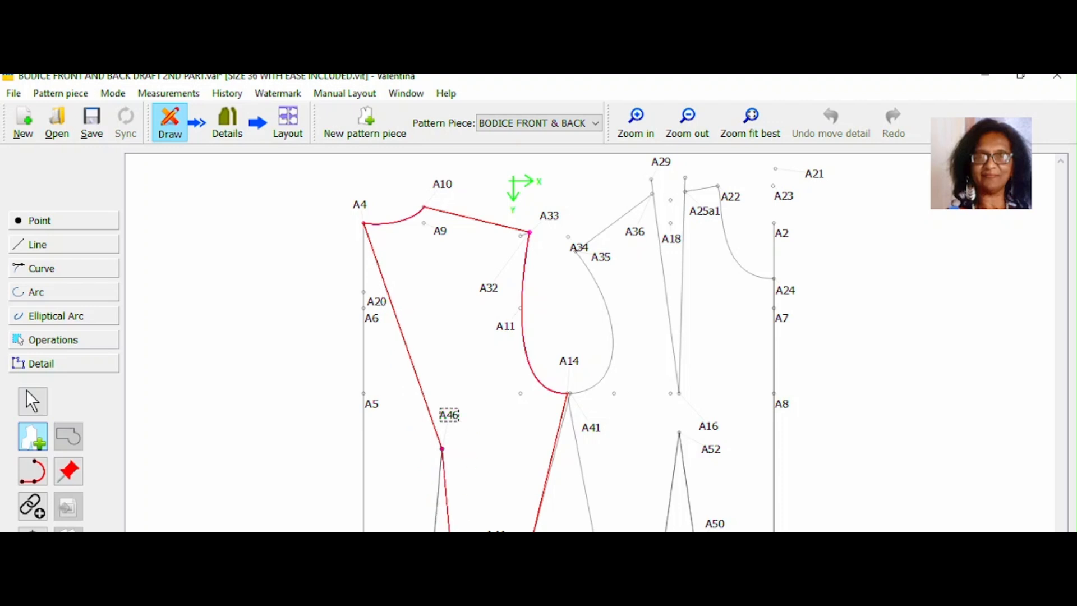
{"action": "left_click", "coordinate": [431, 567]}
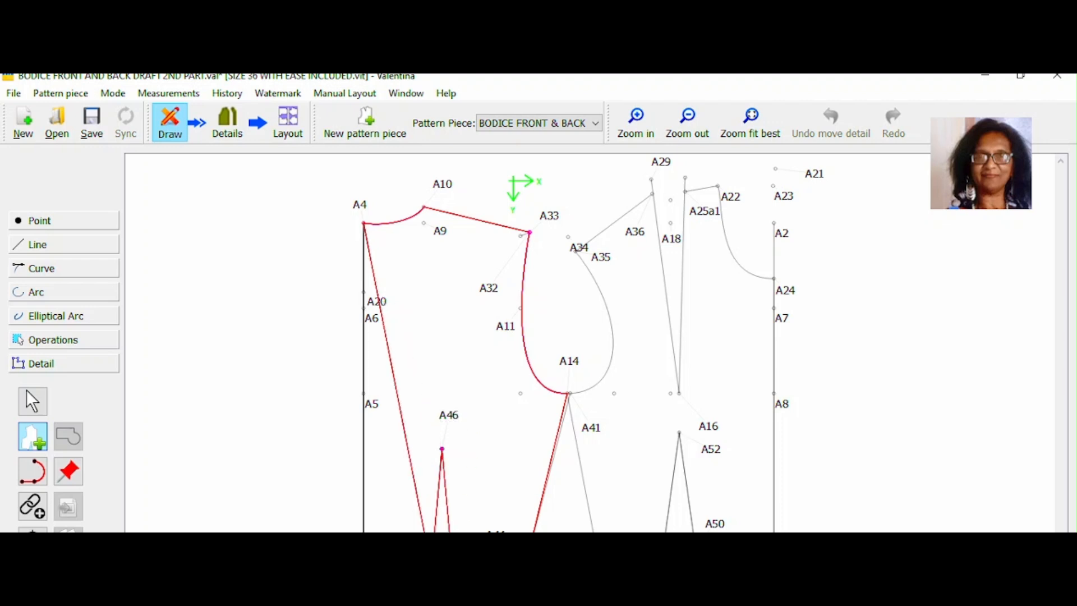
{"action": "left_click", "coordinate": [364, 567]}
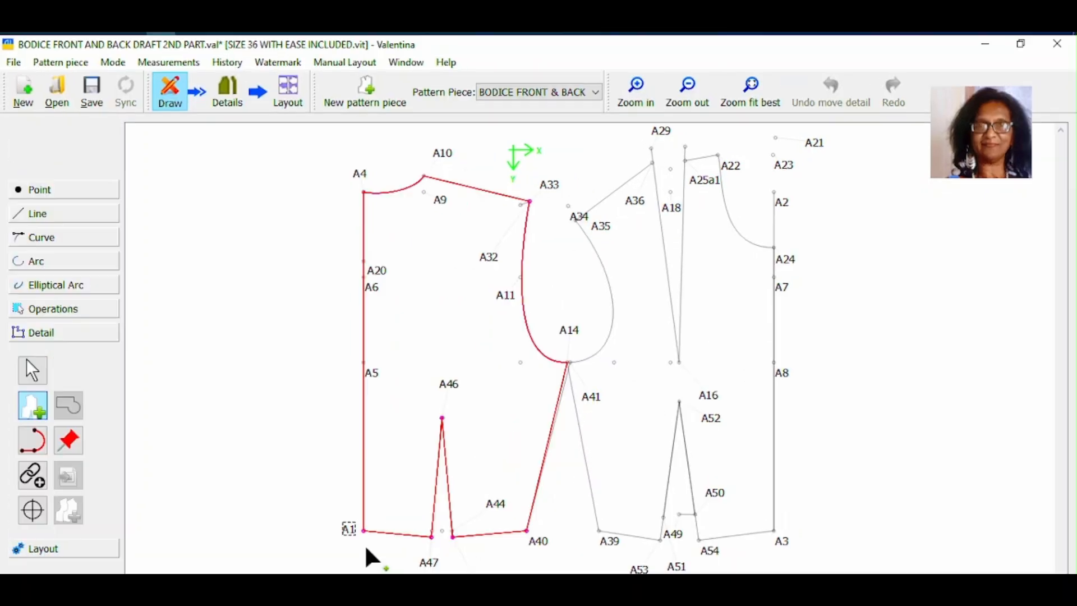
{"action": "key", "text": "Return"}
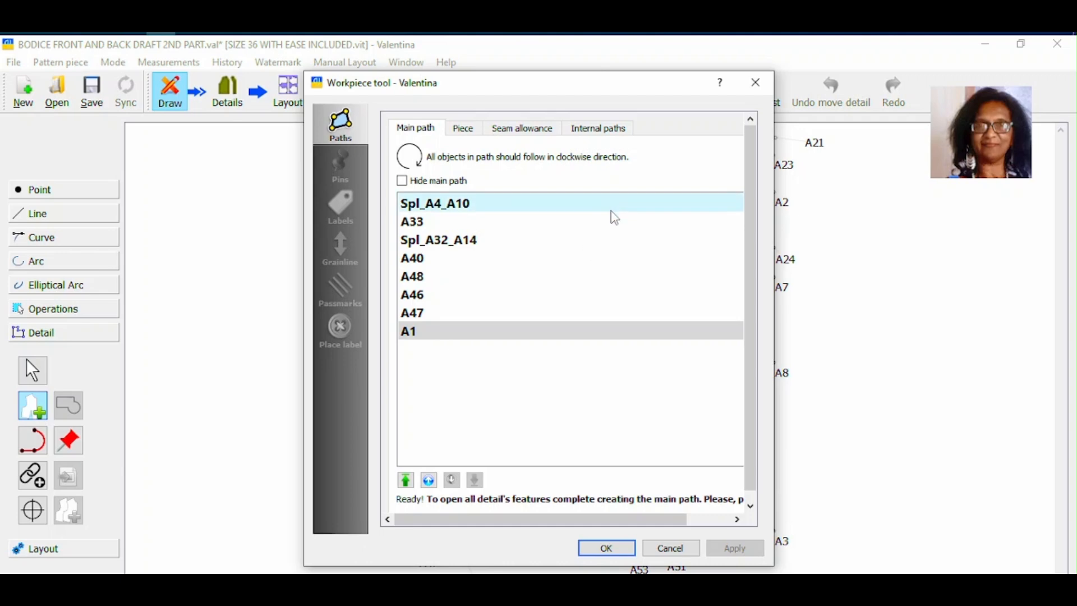
{"action": "left_click", "coordinate": [608, 548]}
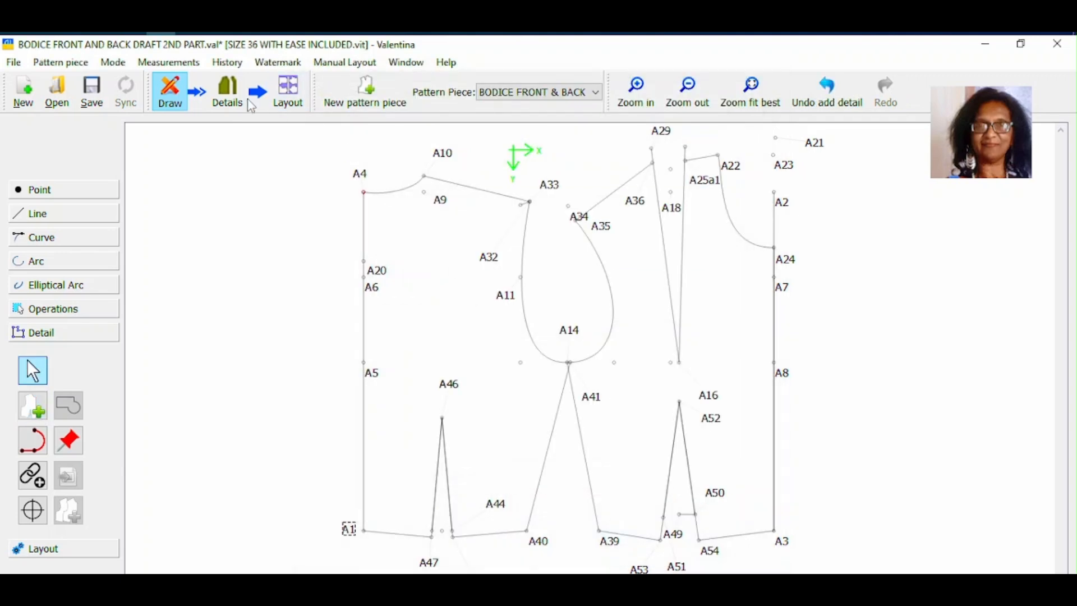
Step: View the new back bodice piece in Details mode and compare it with the draft in Draw mode
{"action": "left_click", "coordinate": [229, 93]}
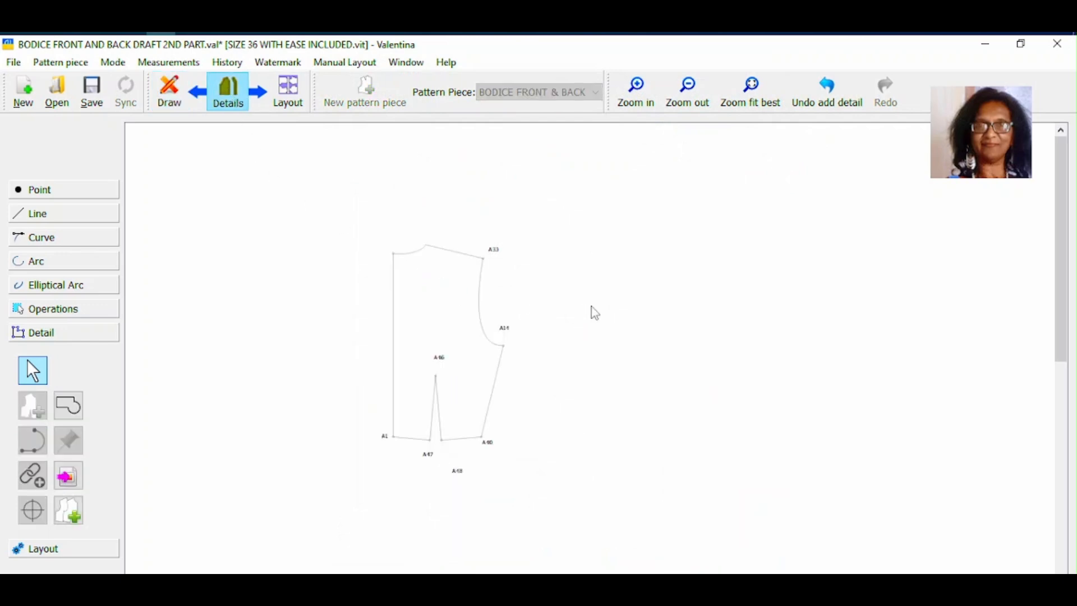
{"action": "scroll", "coordinate": [595, 312], "scroll_direction": "down", "scroll_amount": 2}
{"action": "scroll", "coordinate": [595, 313], "scroll_direction": "up", "scroll_amount": 2}
{"action": "left_click", "coordinate": [170, 92]}
{"action": "left_click", "coordinate": [233, 95]}
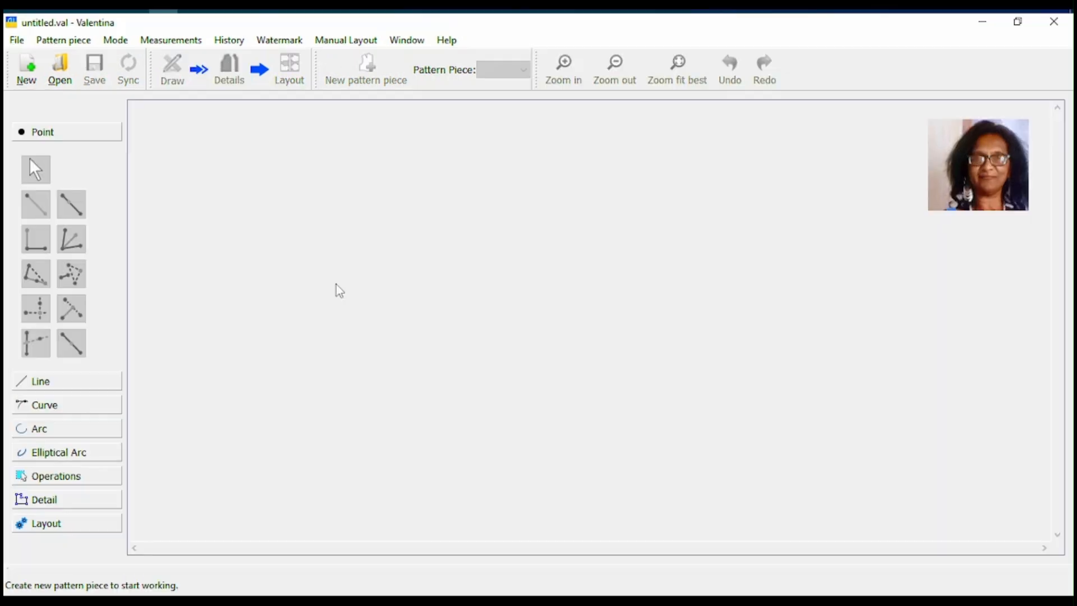
Step: Open the preferences and examine the pattern settings, including the default seam allowance
{"action": "left_click", "coordinate": [23, 41]}
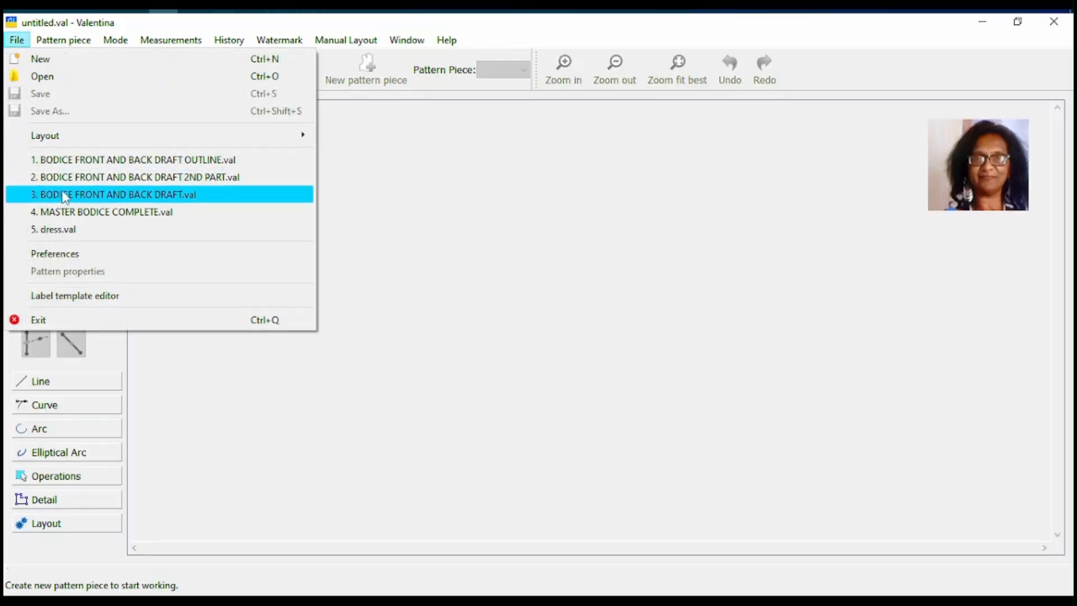
{"action": "left_click", "coordinate": [77, 252]}
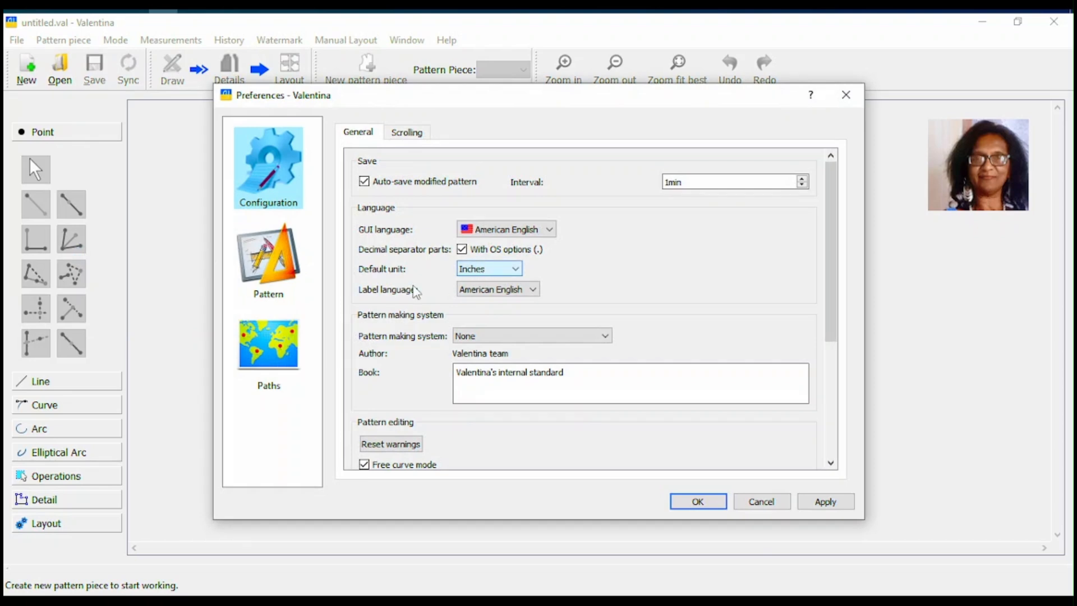
{"action": "left_click", "coordinate": [289, 290]}
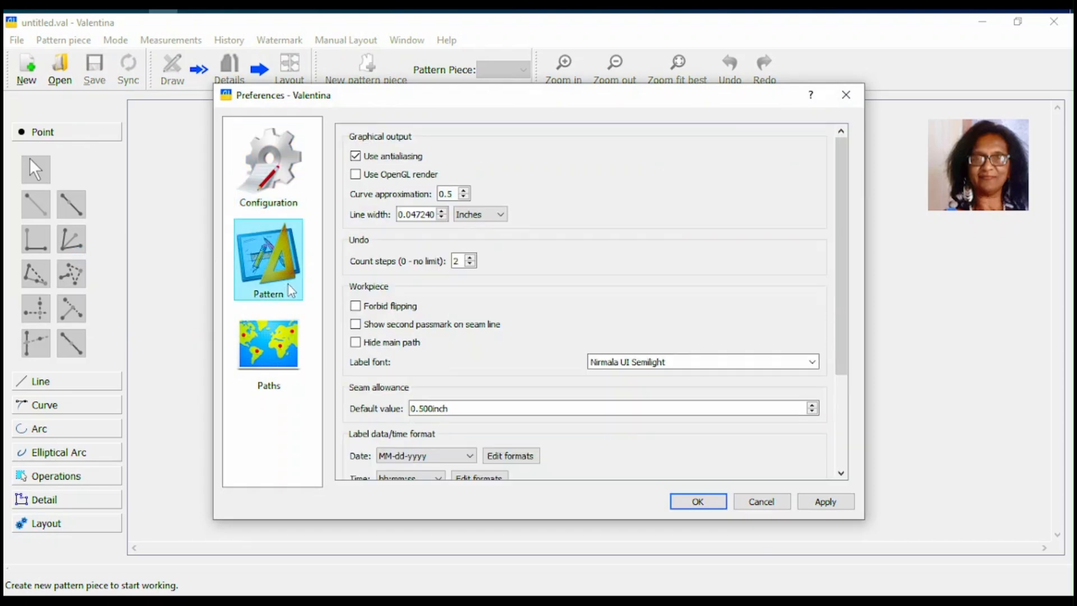
{"action": "scroll", "coordinate": [538, 316], "scroll_direction": "down", "scroll_amount": 1}
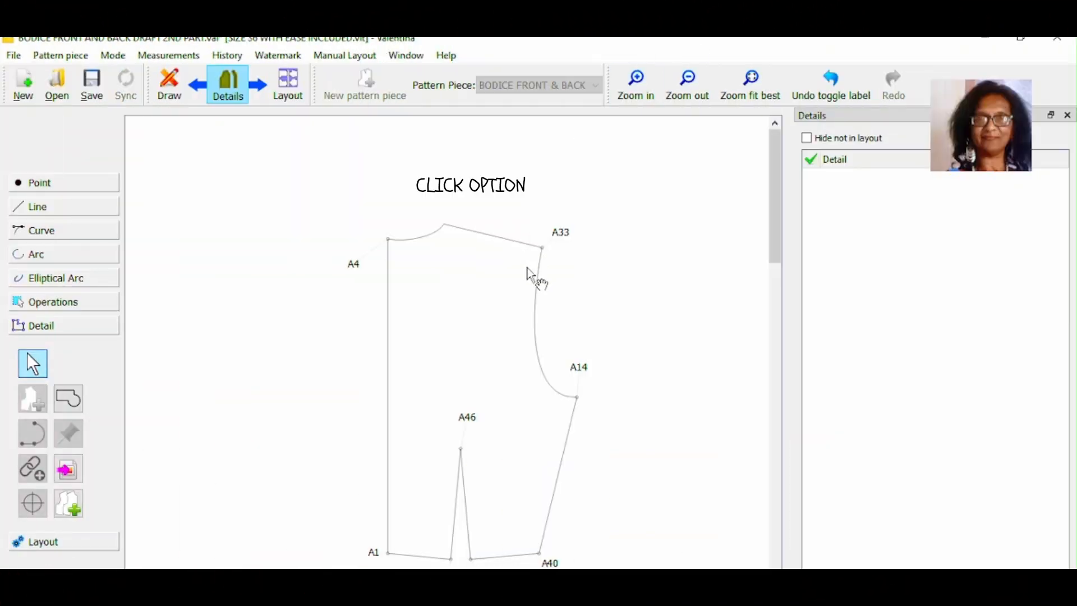
Step: Enable the seam allowance on the back bodice piece in its workpiece options, keeping the default width
{"action": "left_click", "coordinate": [499, 241]}
{"action": "right_click", "coordinate": [499, 238]}
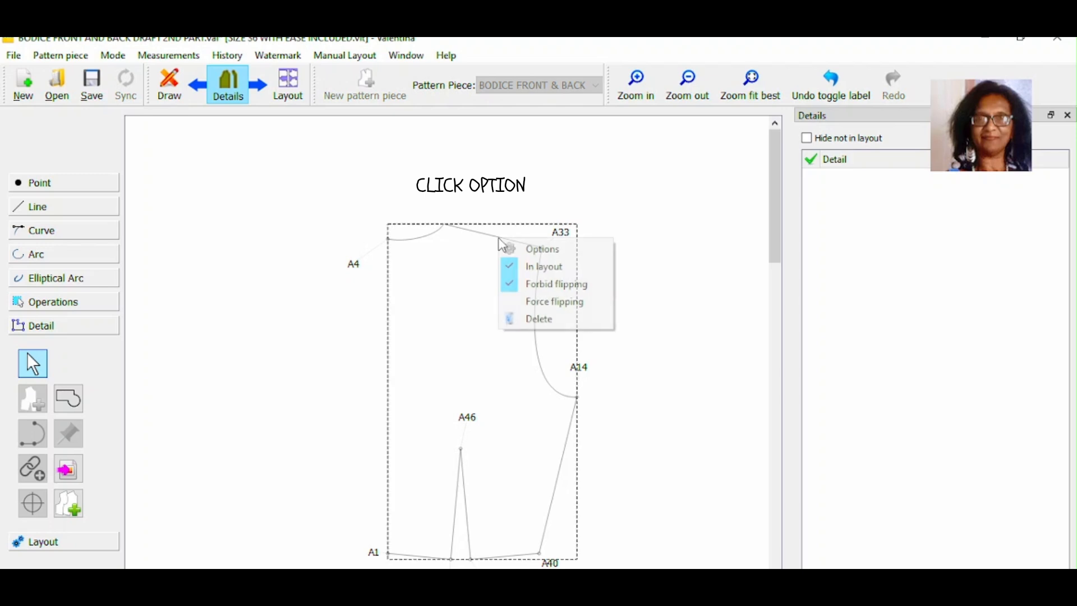
{"action": "left_click", "coordinate": [542, 253]}
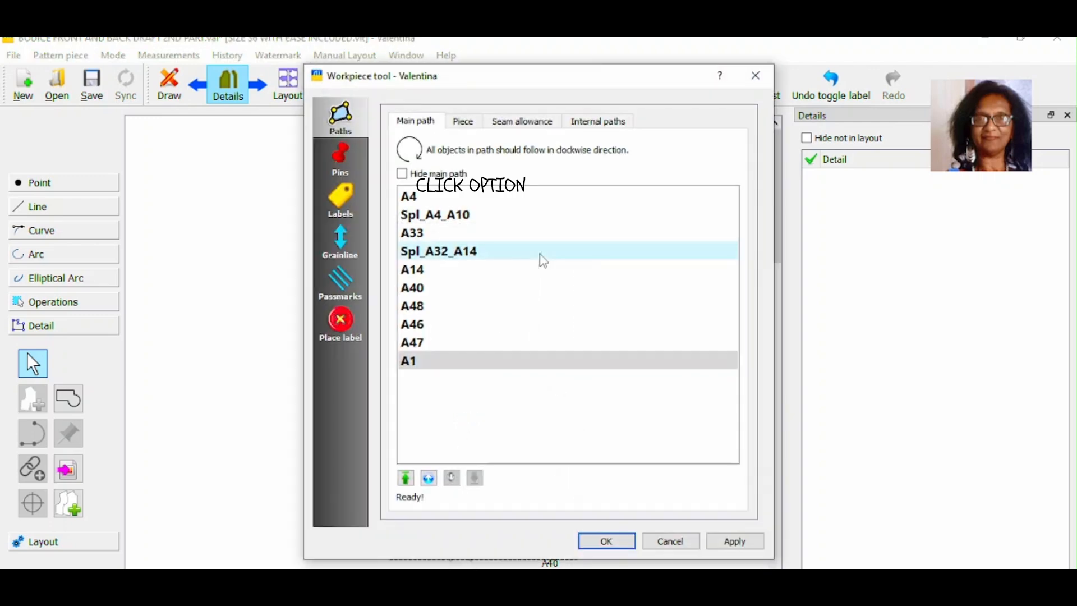
{"action": "left_click", "coordinate": [526, 126]}
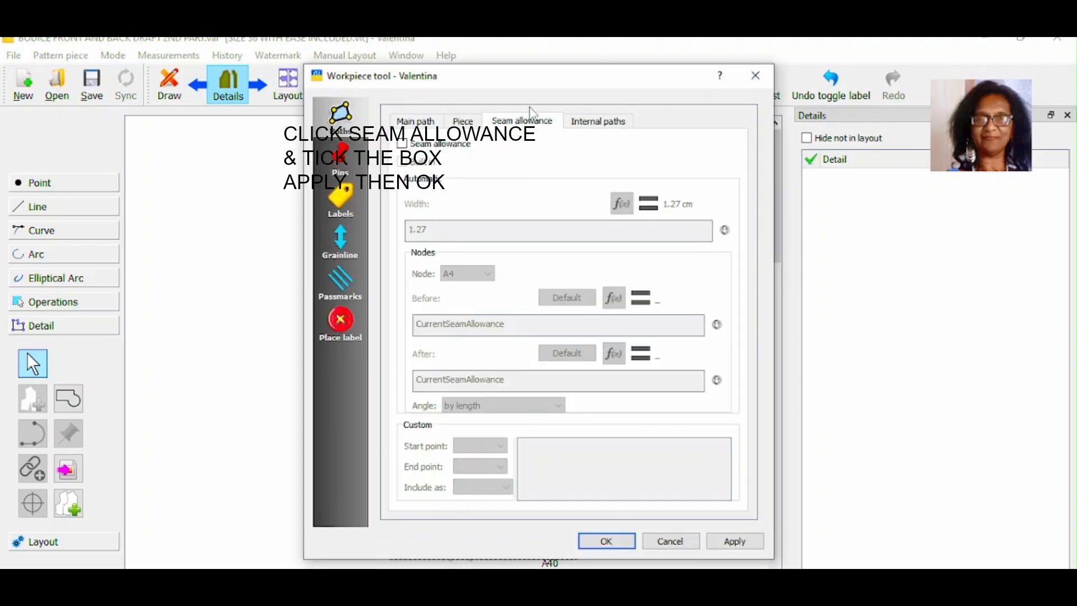
{"action": "left_click_drag", "start_coordinate": [549, 82], "coordinate": [855, 48]}
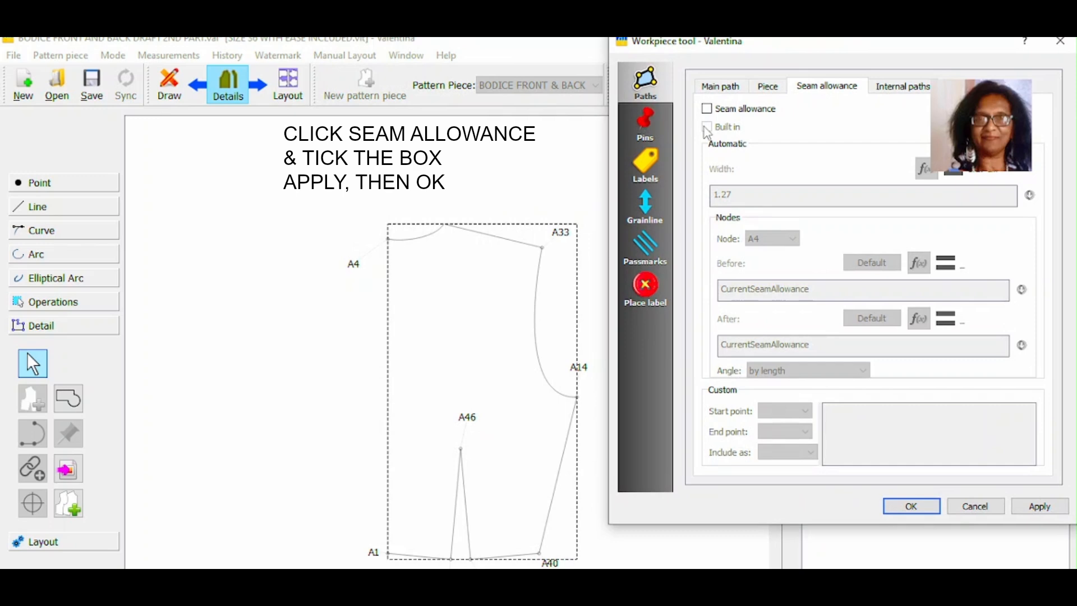
{"action": "left_click", "coordinate": [708, 109]}
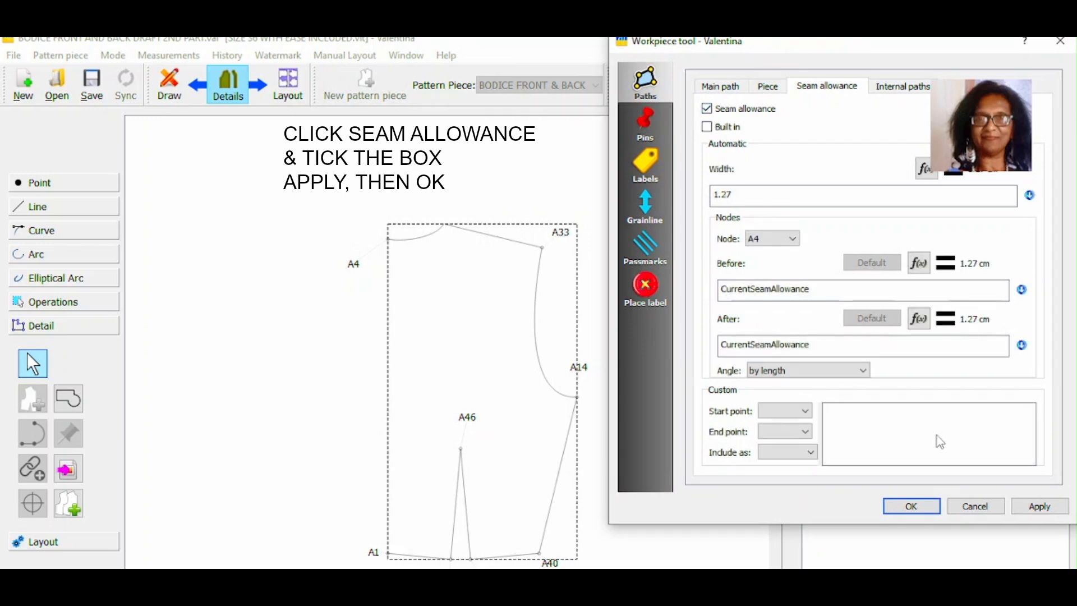
{"action": "left_click", "coordinate": [1050, 507]}
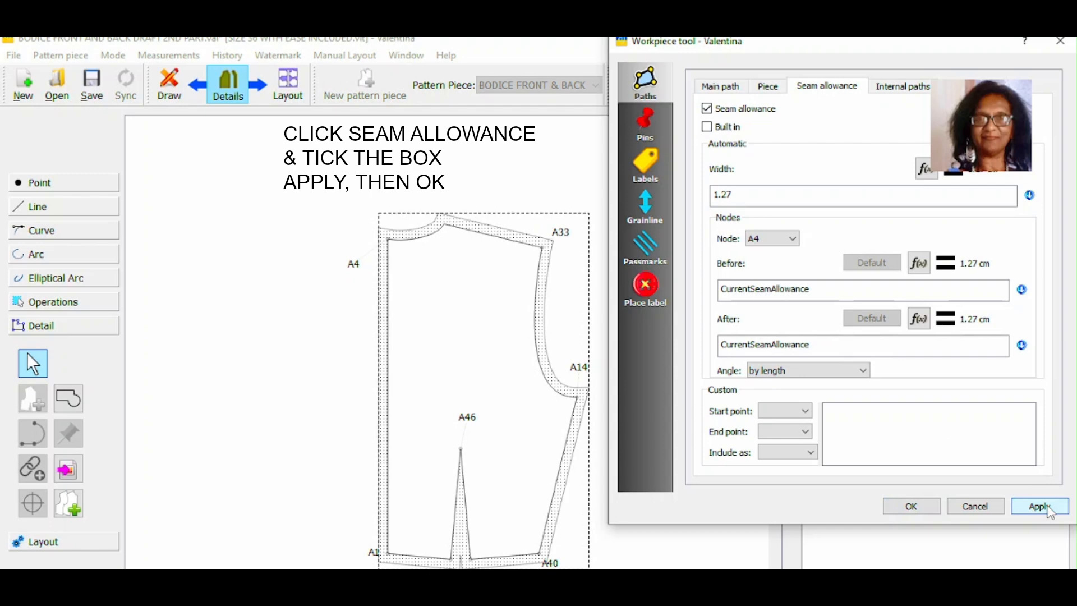
{"action": "left_click", "coordinate": [922, 511]}
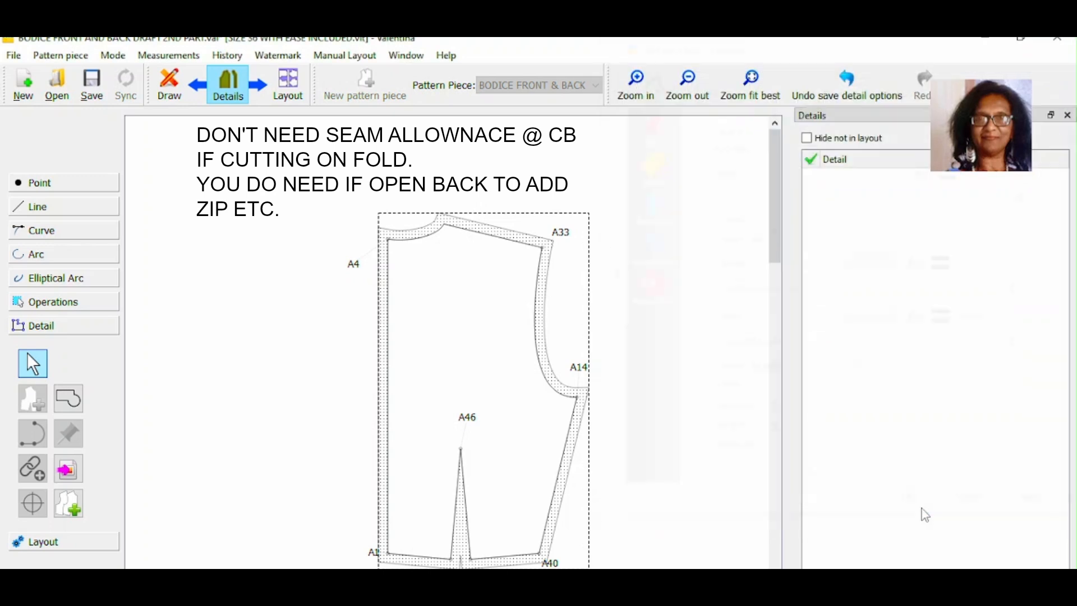
Step: Set the seam allowance before node A4 of the back bodice piece to 0 and apply it
{"action": "right_click", "coordinate": [534, 337]}
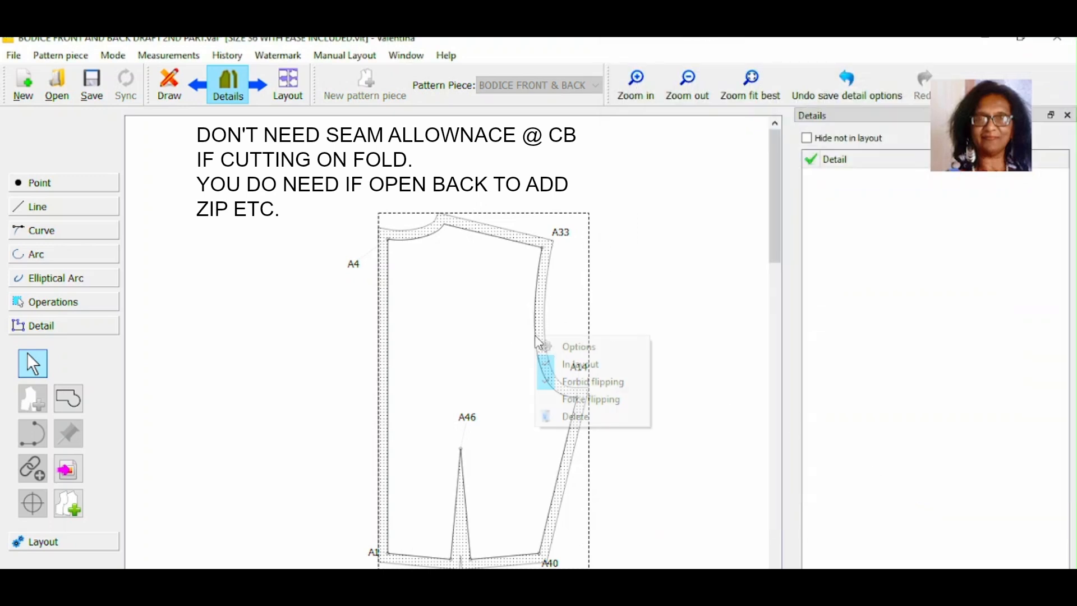
{"action": "left_click", "coordinate": [579, 357]}
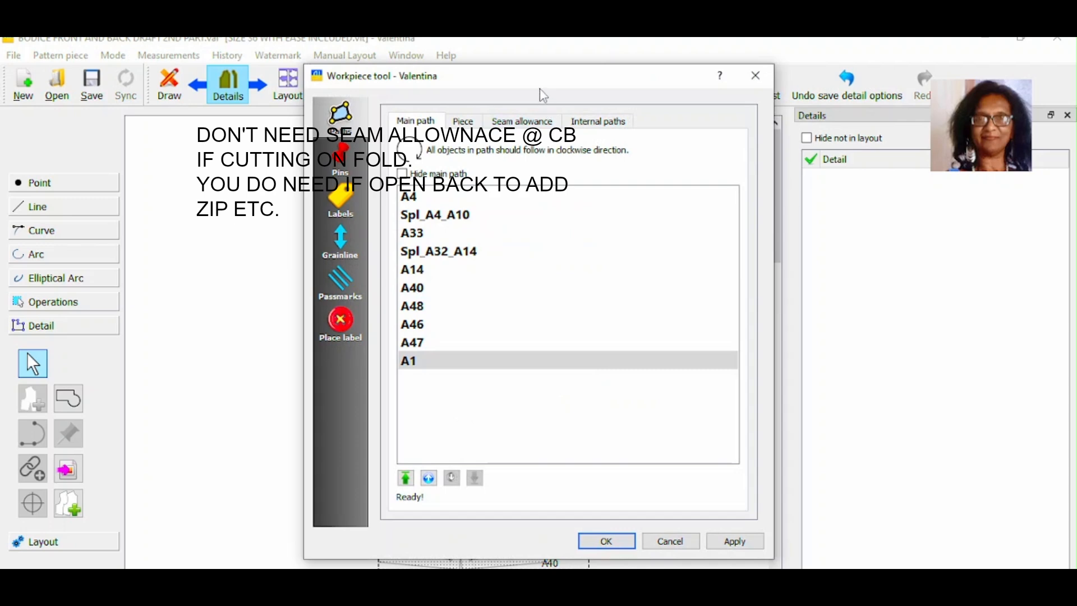
{"action": "left_click", "coordinate": [541, 121]}
{"action": "left_click_drag", "start_coordinate": [567, 75], "coordinate": [925, 75]}
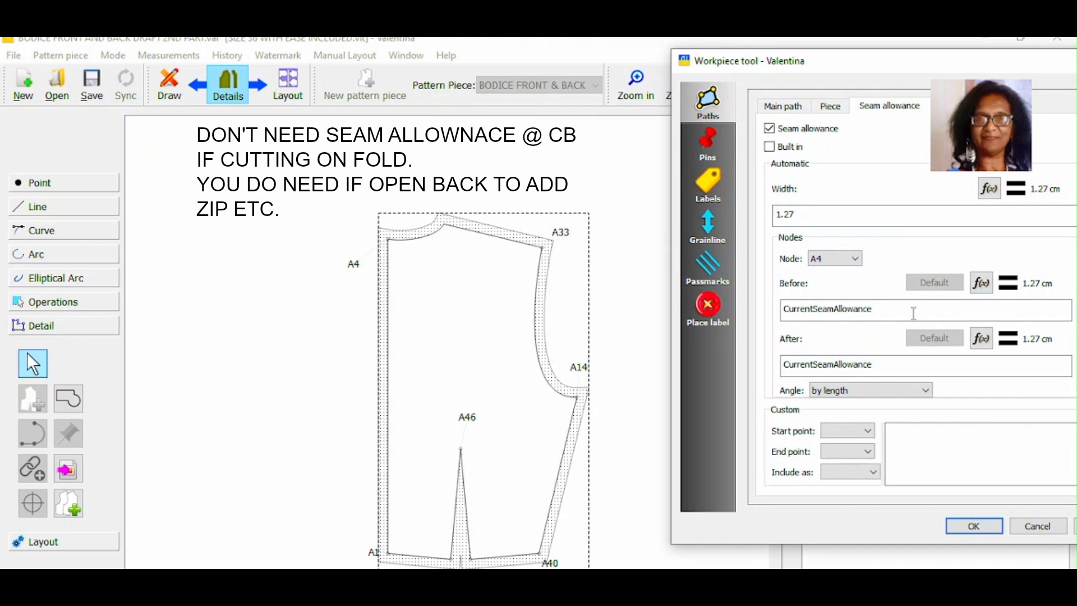
{"action": "double_click", "coordinate": [780, 309]}
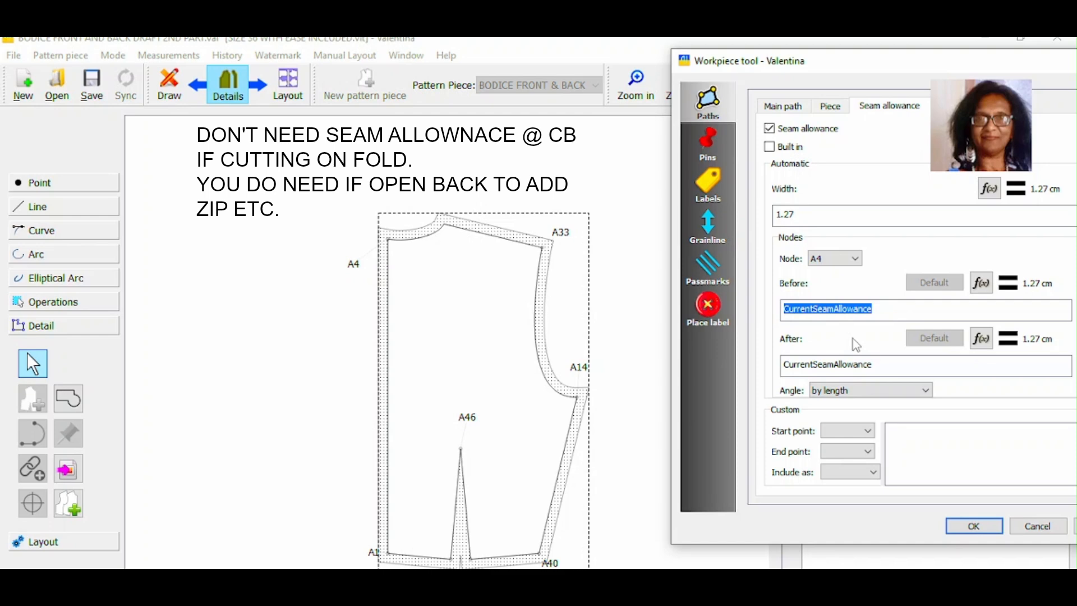
{"action": "type", "text": "0"}
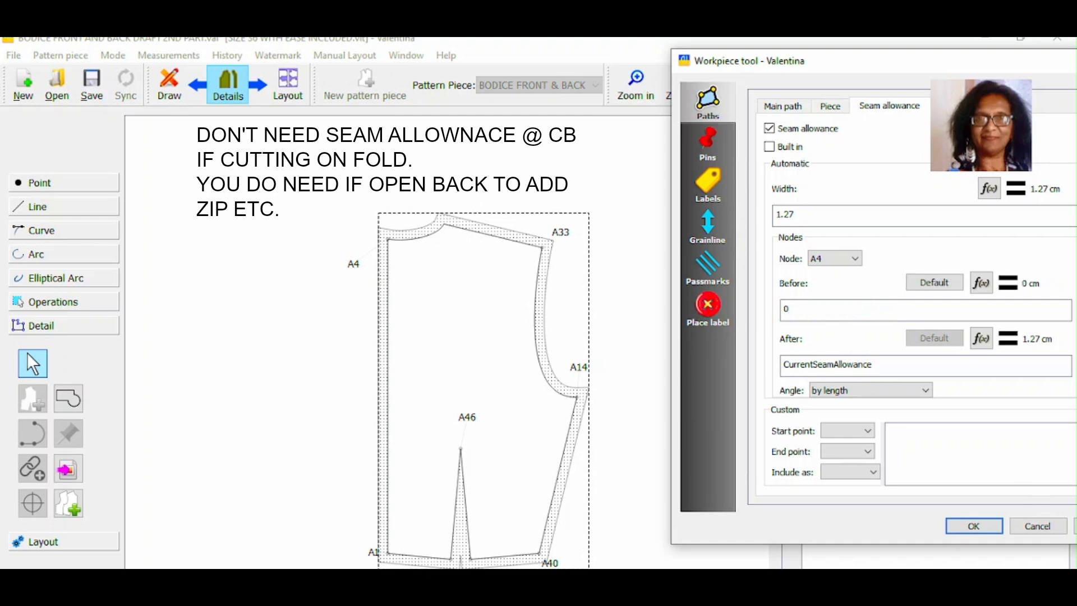
{"action": "left_click_drag", "start_coordinate": [1004, 75], "coordinate": [947, 84]}
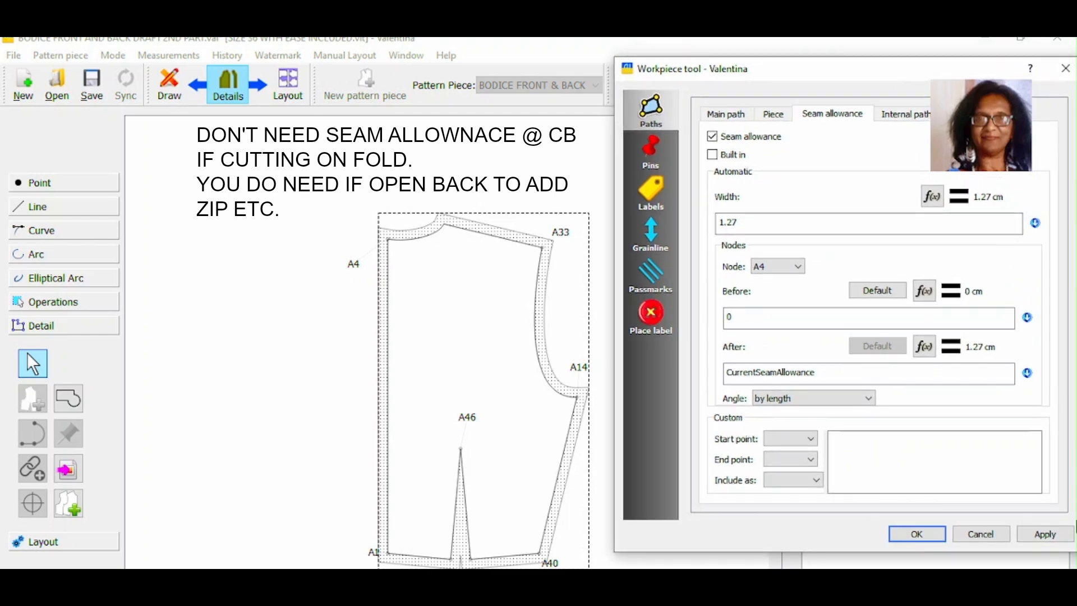
{"action": "left_click", "coordinate": [1044, 539]}
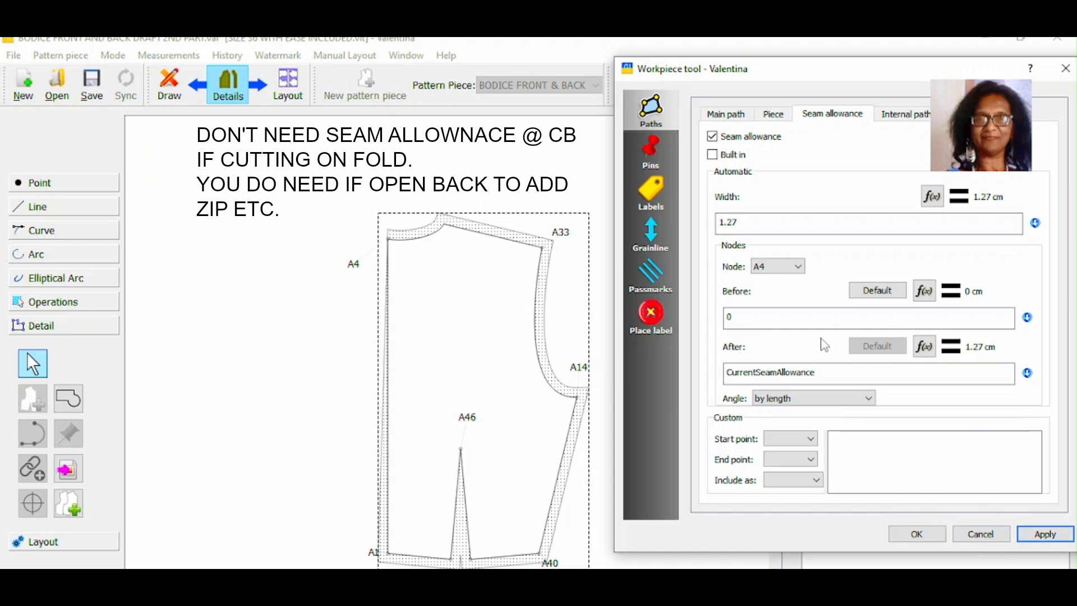
Step: Set the seam allowance after node A1 to 0 and apply it to clear the centre back edge
{"action": "left_click", "coordinate": [793, 266]}
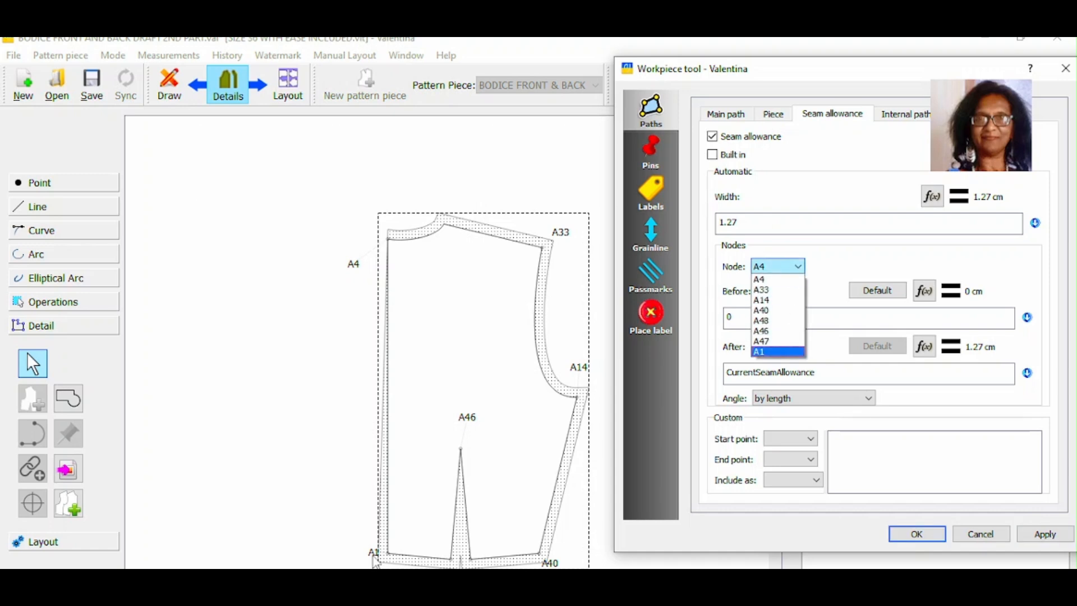
{"action": "left_click", "coordinate": [762, 352]}
{"action": "left_click_drag", "start_coordinate": [821, 375], "coordinate": [720, 372]}
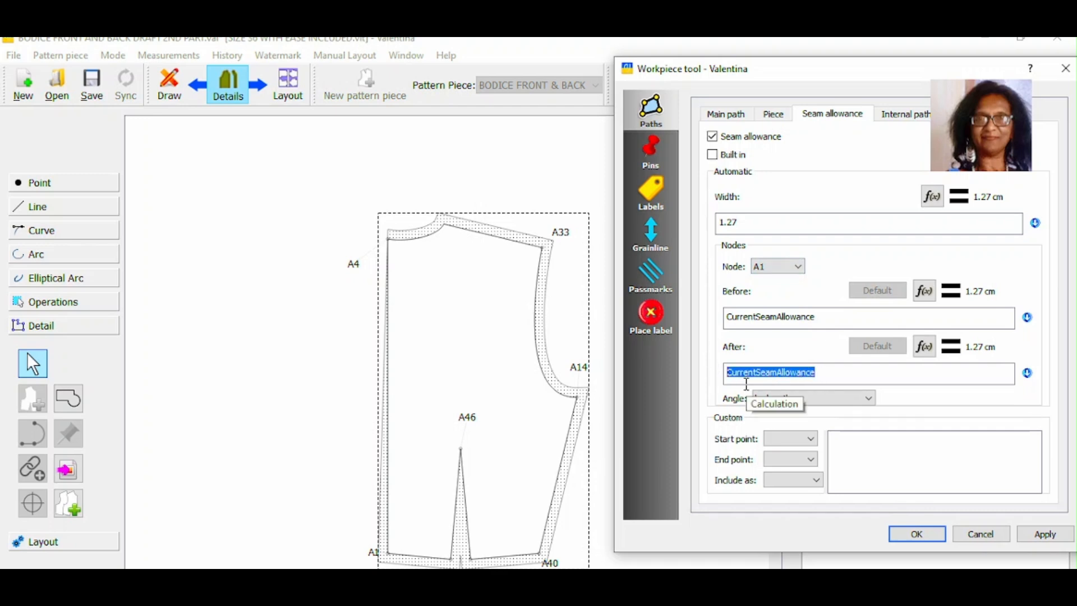
{"action": "type", "text": "0"}
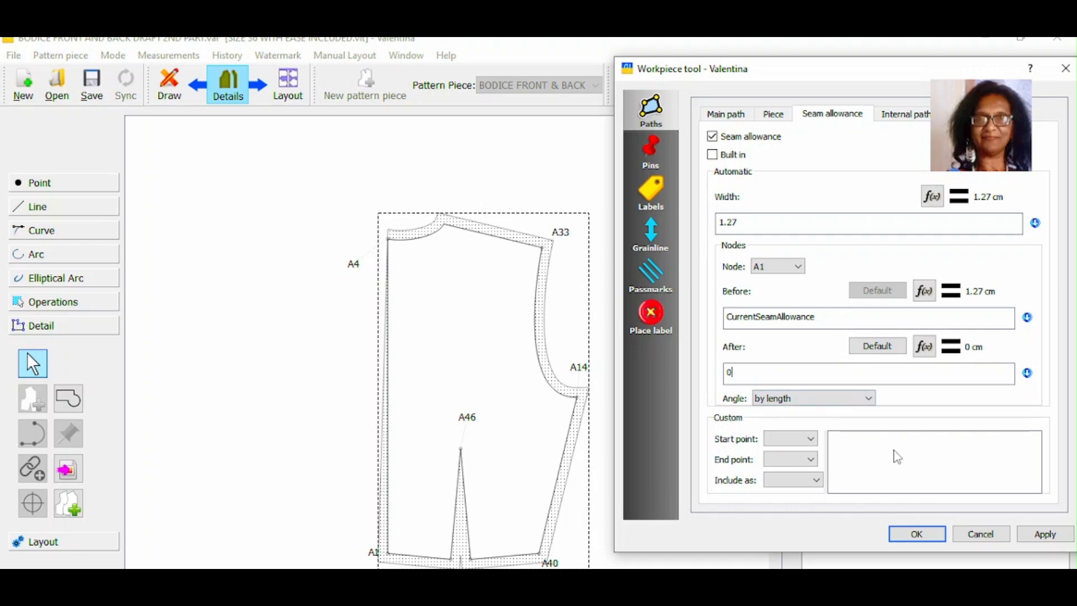
{"action": "left_click", "coordinate": [1048, 537]}
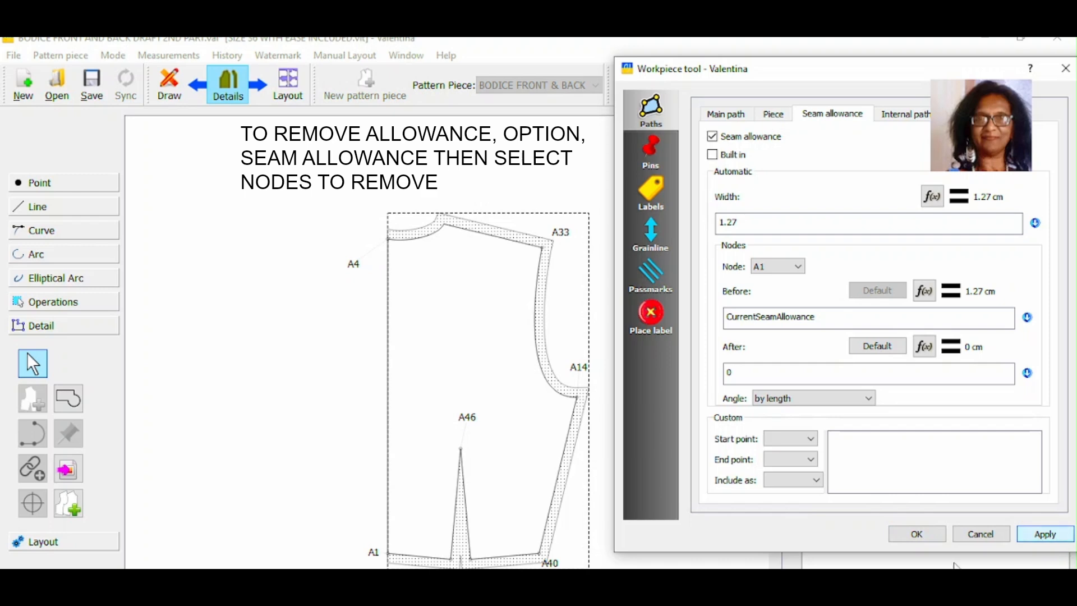
Step: Set the seam allowance before and after dart point node A46 to 0 and apply it
{"action": "left_click", "coordinate": [473, 423]}
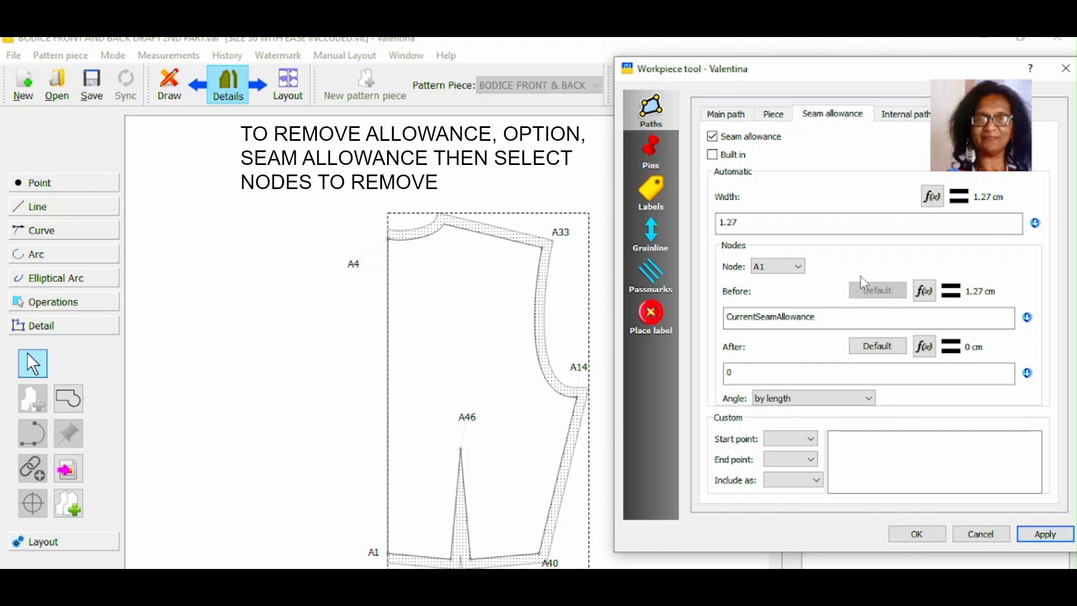
{"action": "left_click", "coordinate": [797, 266]}
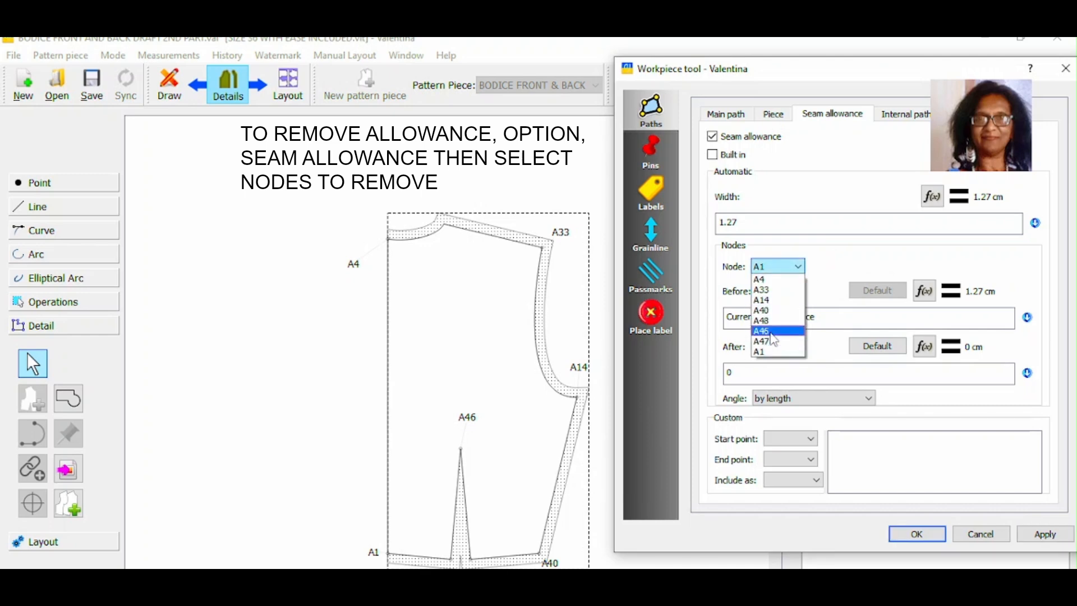
{"action": "left_click", "coordinate": [776, 337]}
{"action": "left_click_drag", "start_coordinate": [818, 317], "coordinate": [707, 317]}
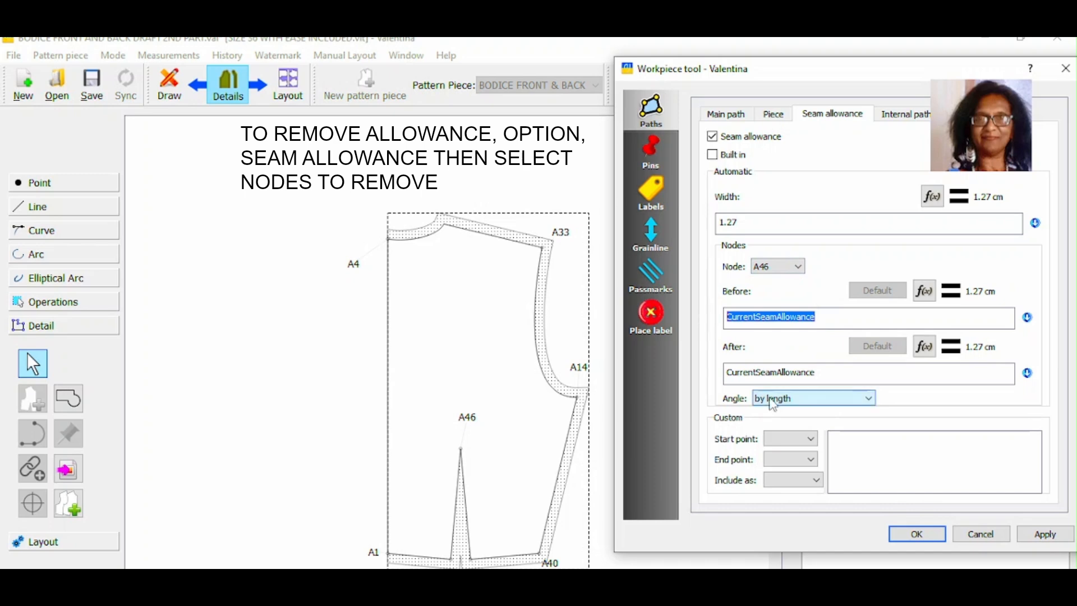
{"action": "type", "text": "0"}
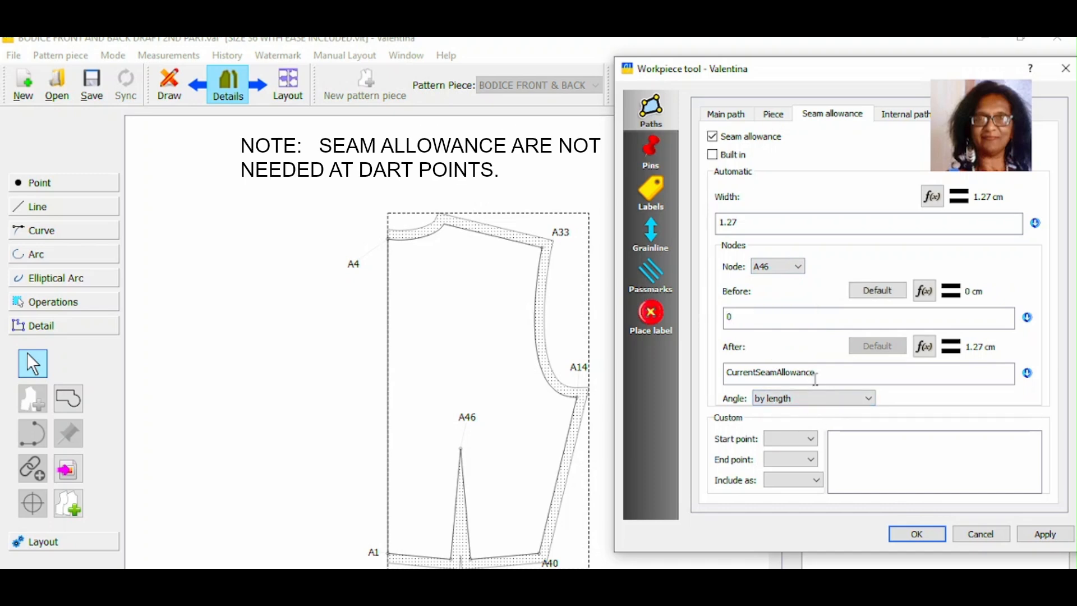
{"action": "left_click_drag", "start_coordinate": [824, 375], "coordinate": [714, 373]}
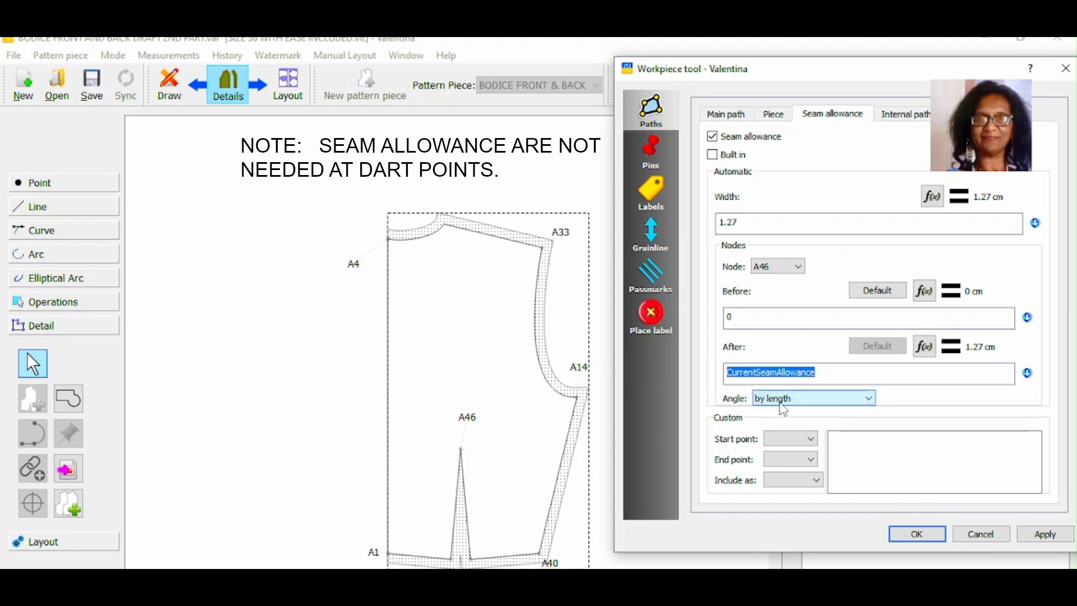
{"action": "type", "text": "0"}
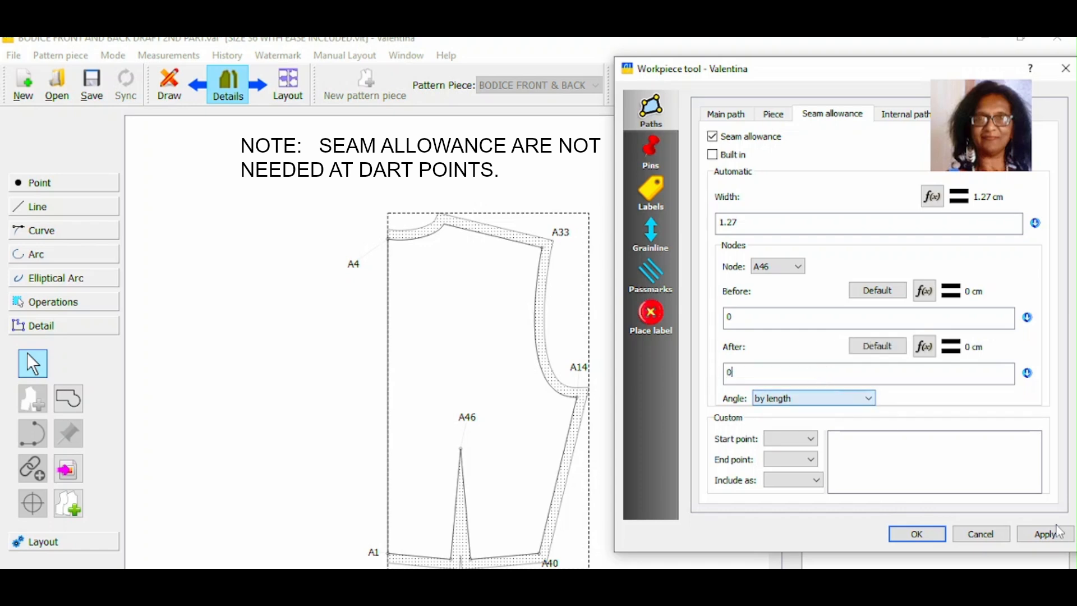
{"action": "left_click", "coordinate": [1051, 536]}
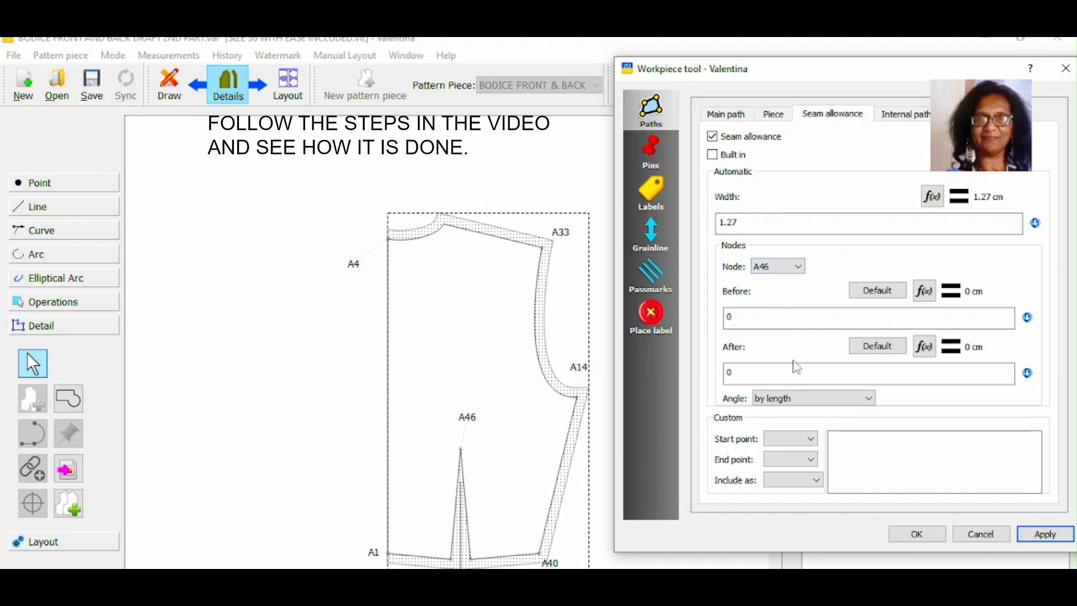
Step: Set the seam allowance before node A47 to 0 and apply it to clear that dart leg
{"action": "left_click", "coordinate": [789, 268]}
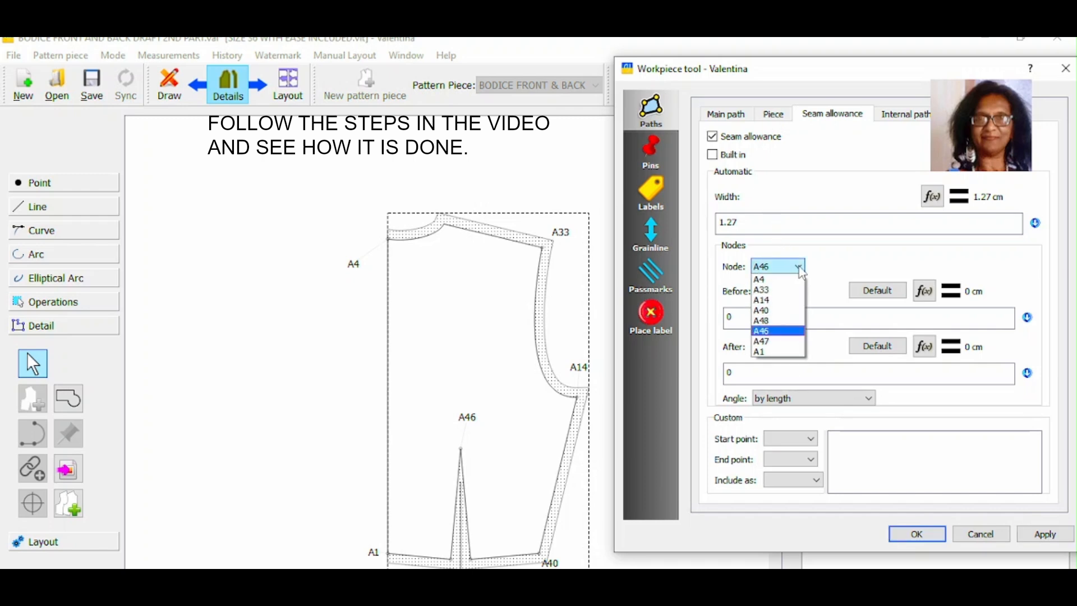
{"action": "left_click", "coordinate": [779, 342]}
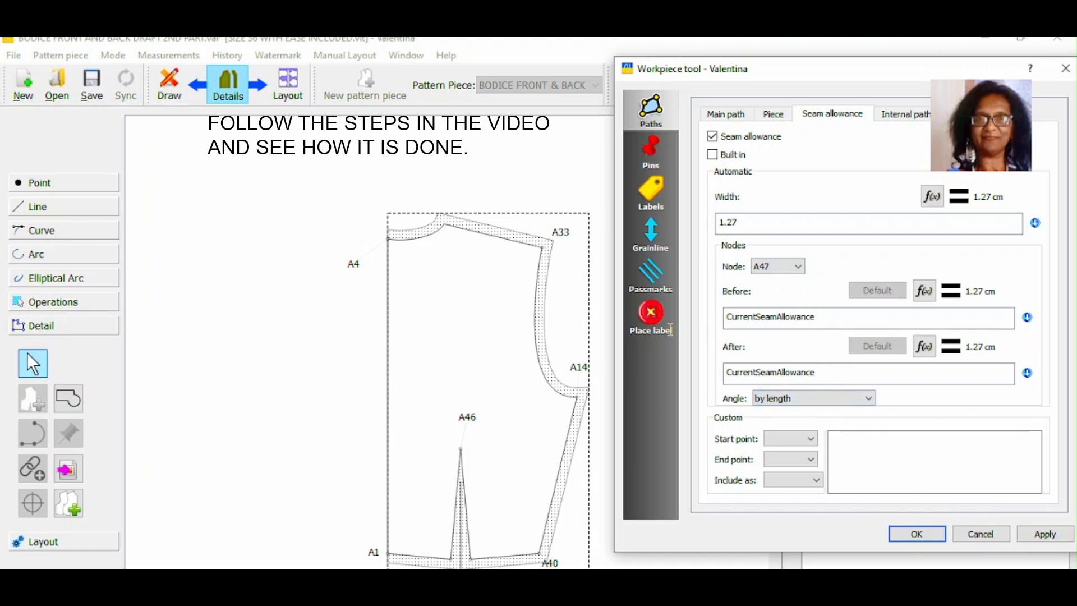
{"action": "key", "text": "ctrl+a"}
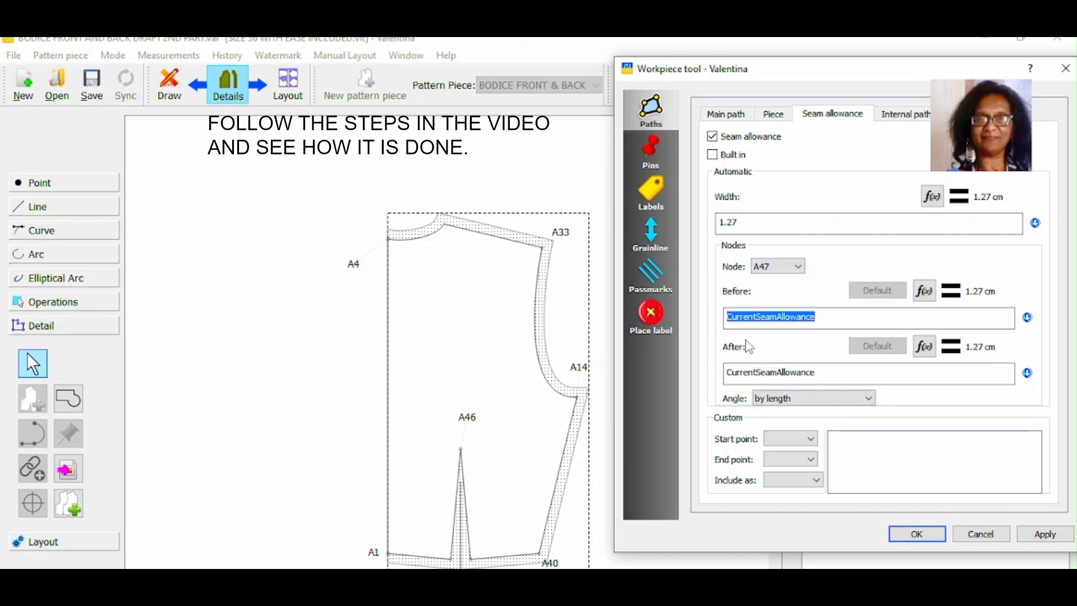
{"action": "type", "text": "0"}
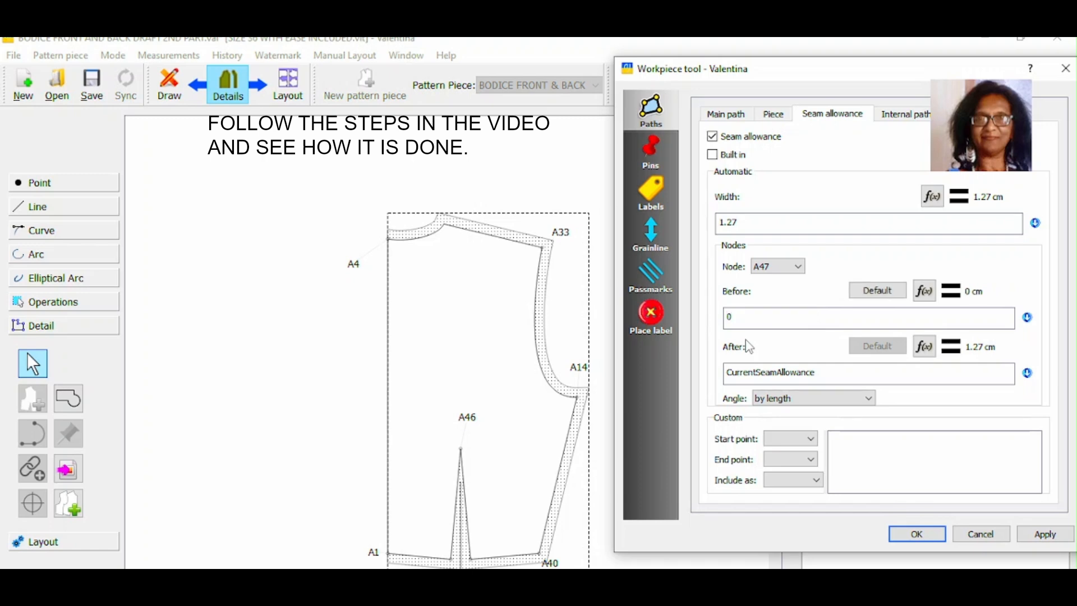
{"action": "left_click", "coordinate": [1049, 535]}
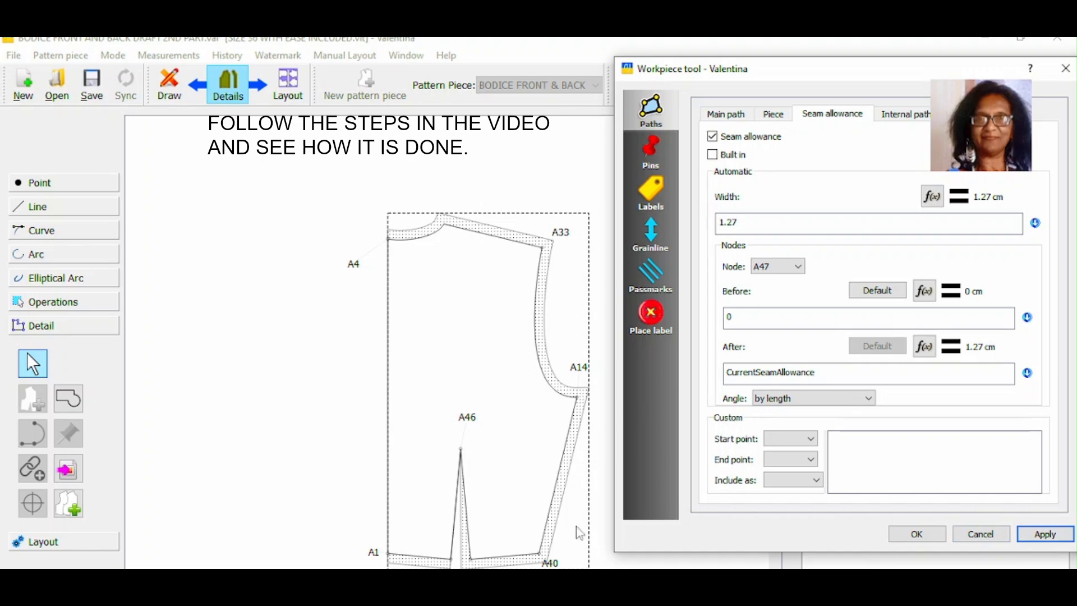
Step: Set the seam allowance after node A48 to 0, apply it and accept the workpiece options
{"action": "left_click", "coordinate": [801, 268]}
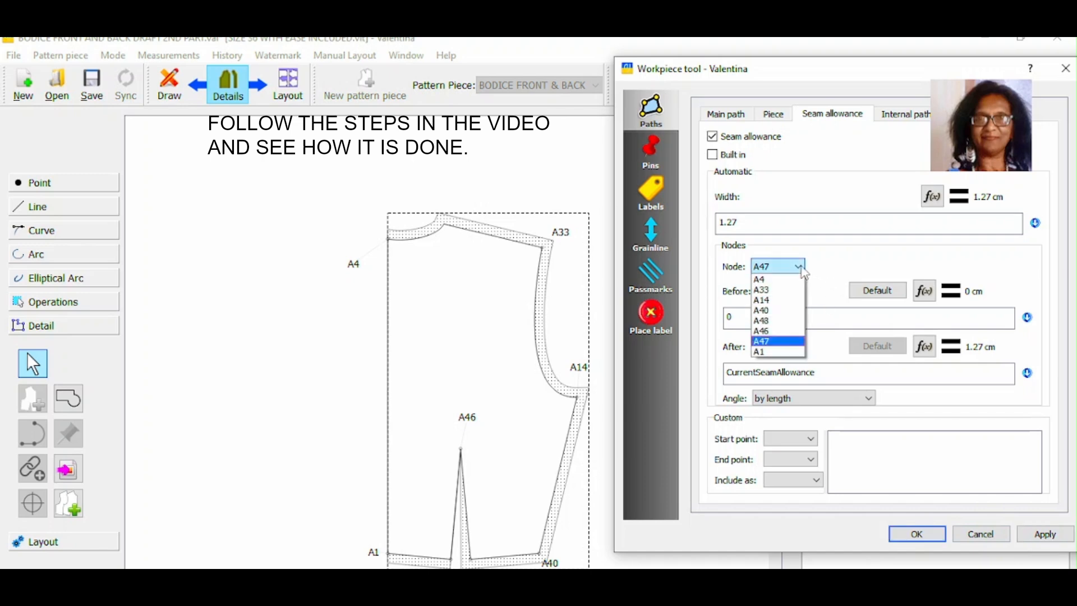
{"action": "left_click", "coordinate": [780, 321]}
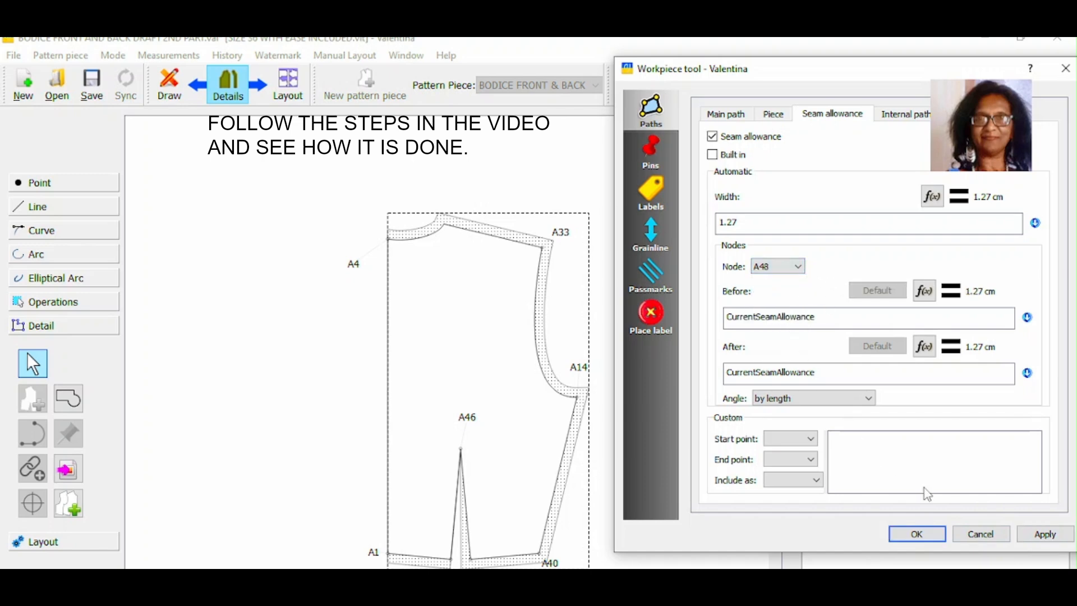
{"action": "left_click_drag", "start_coordinate": [815, 372], "coordinate": [650, 370]}
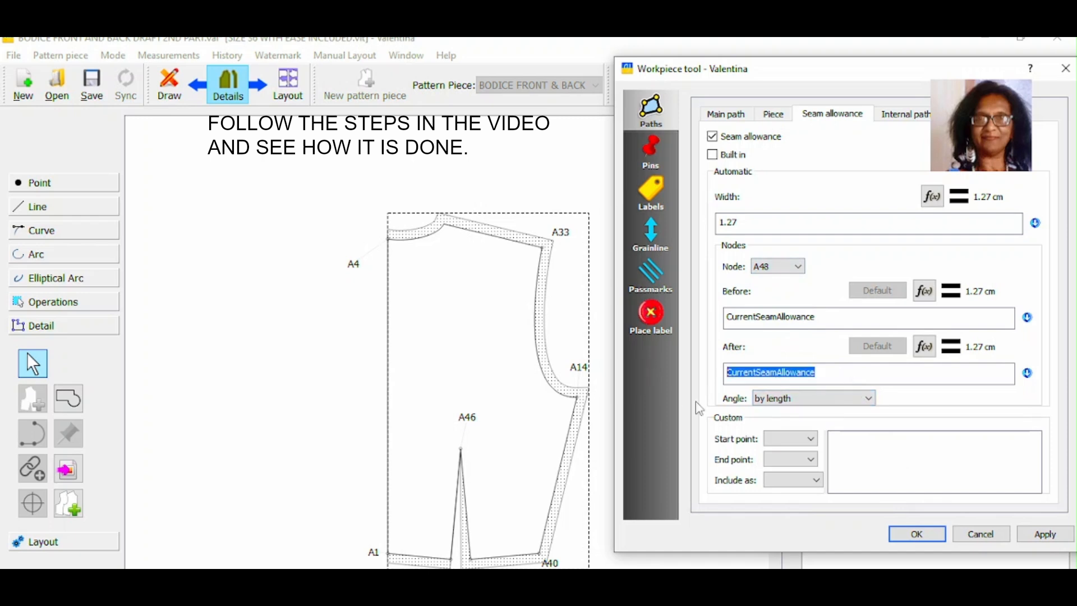
{"action": "type", "text": "0"}
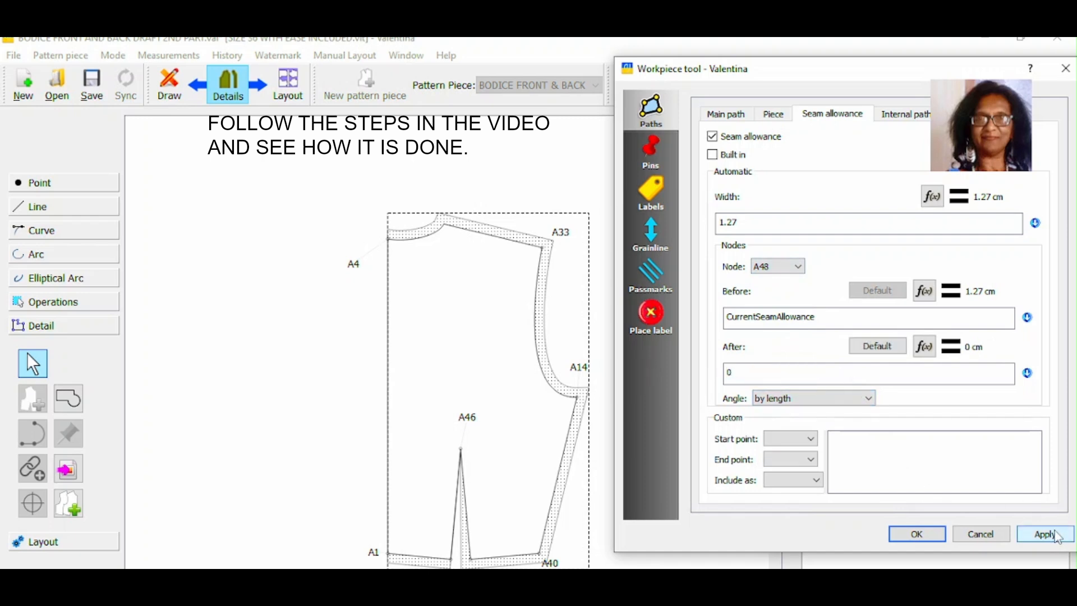
{"action": "left_click", "coordinate": [1057, 536]}
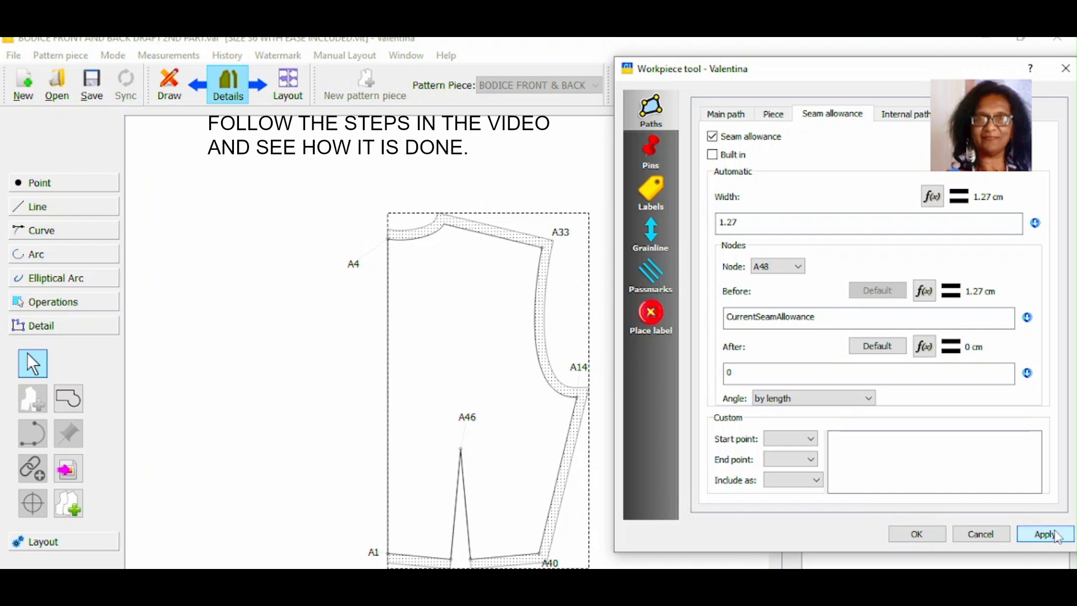
{"action": "left_click", "coordinate": [917, 535]}
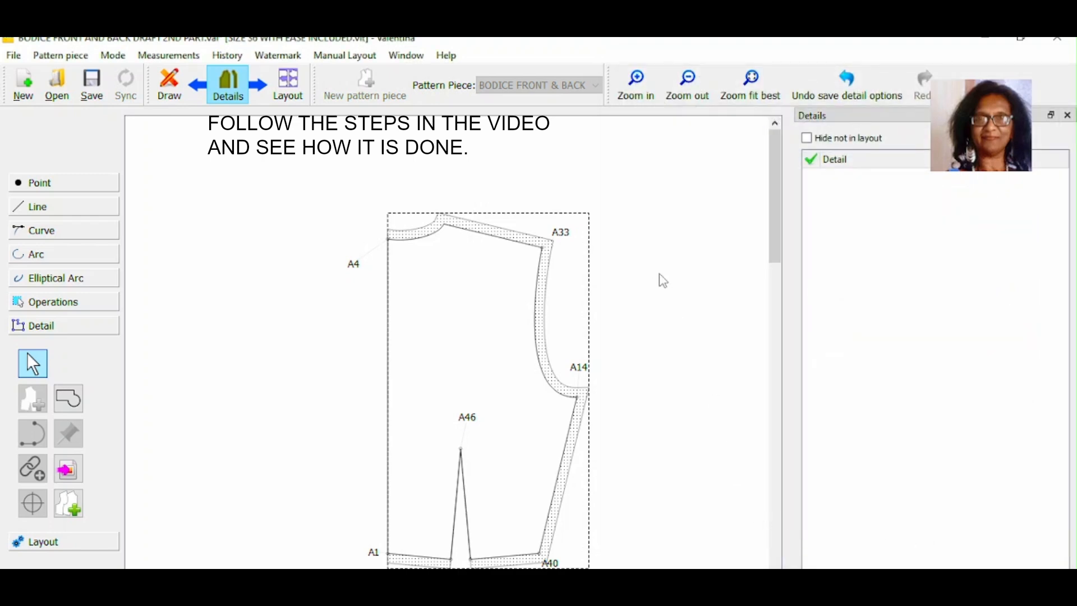
Step: Reopen the back bodice's workpiece options and examine the text lines in its pattern label template
{"action": "scroll", "coordinate": [663, 280], "scroll_direction": "down", "scroll_amount": 1}
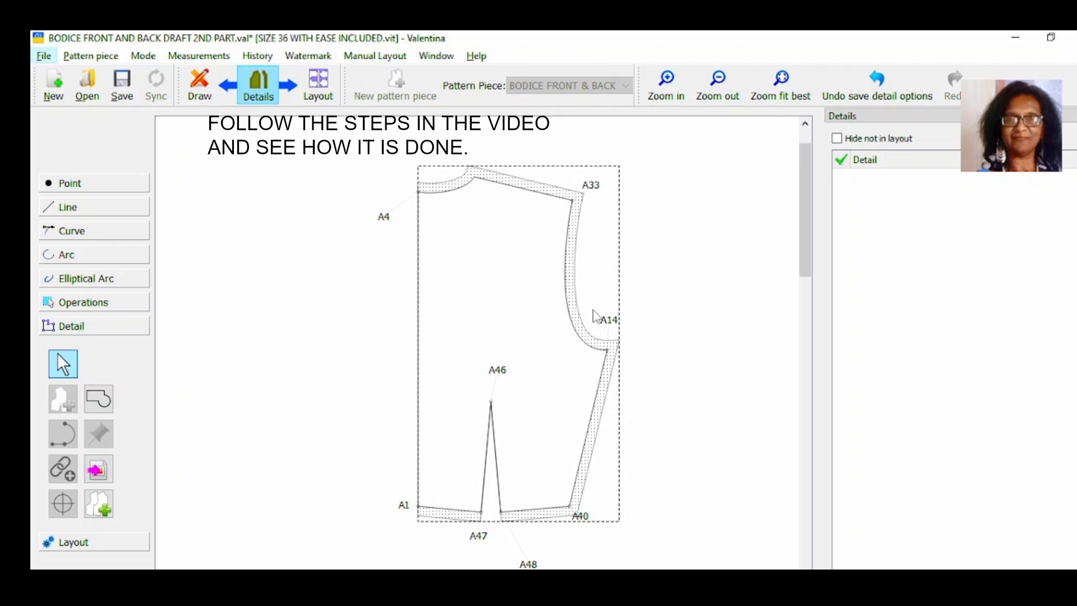
{"action": "left_click", "coordinate": [565, 291]}
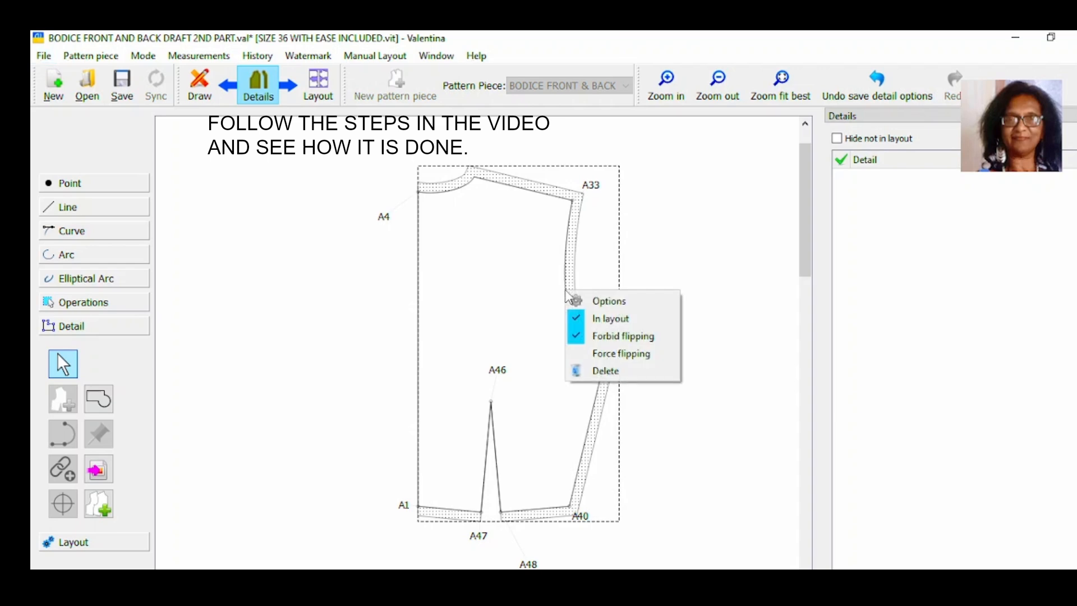
{"action": "left_click", "coordinate": [601, 301]}
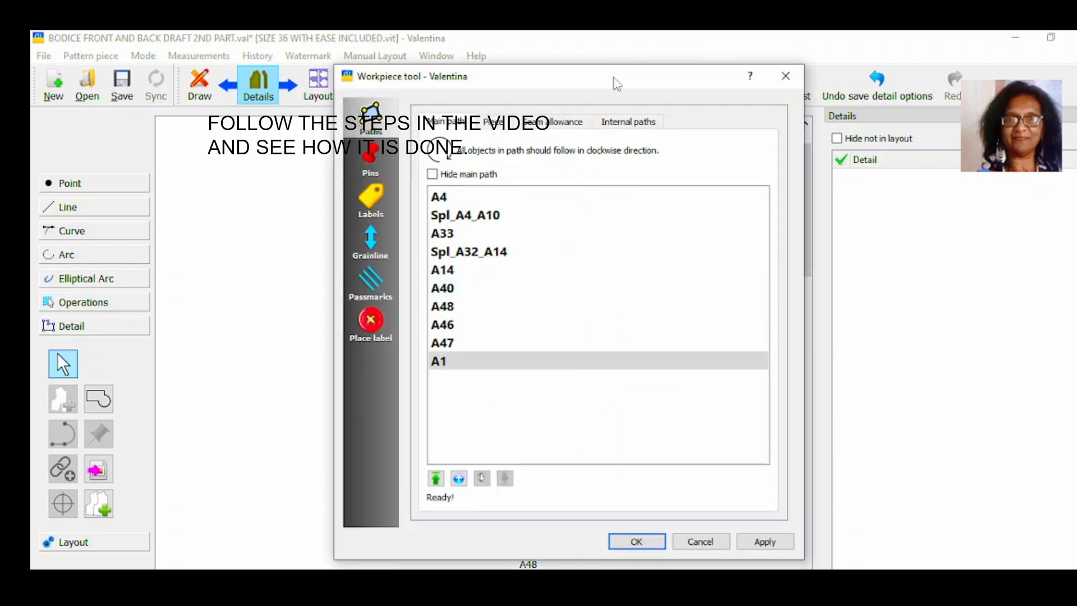
{"action": "left_click_drag", "start_coordinate": [617, 83], "coordinate": [942, 73]}
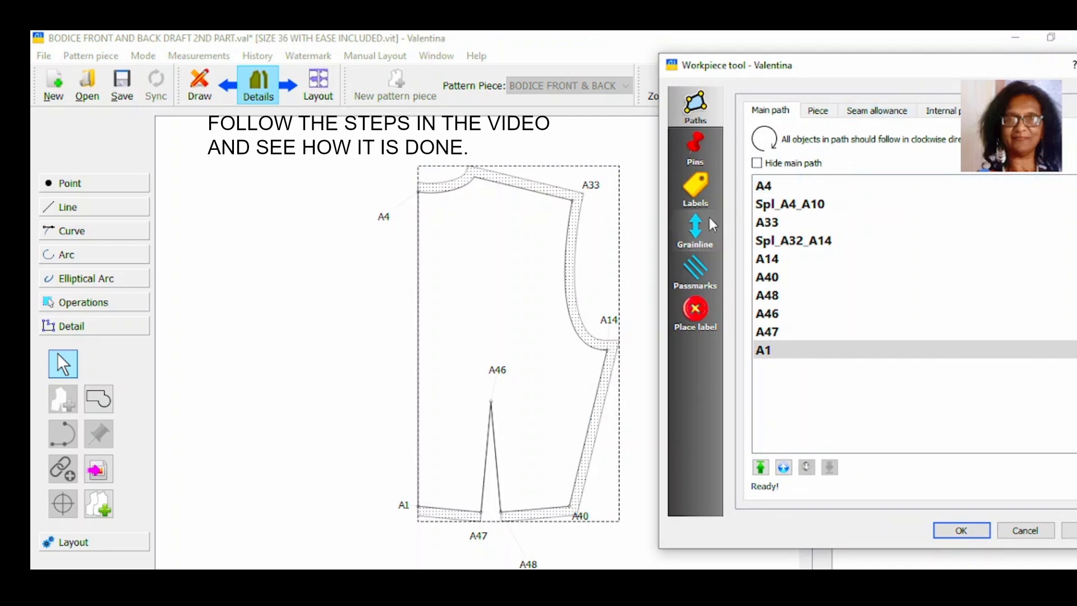
{"action": "left_click", "coordinate": [697, 191]}
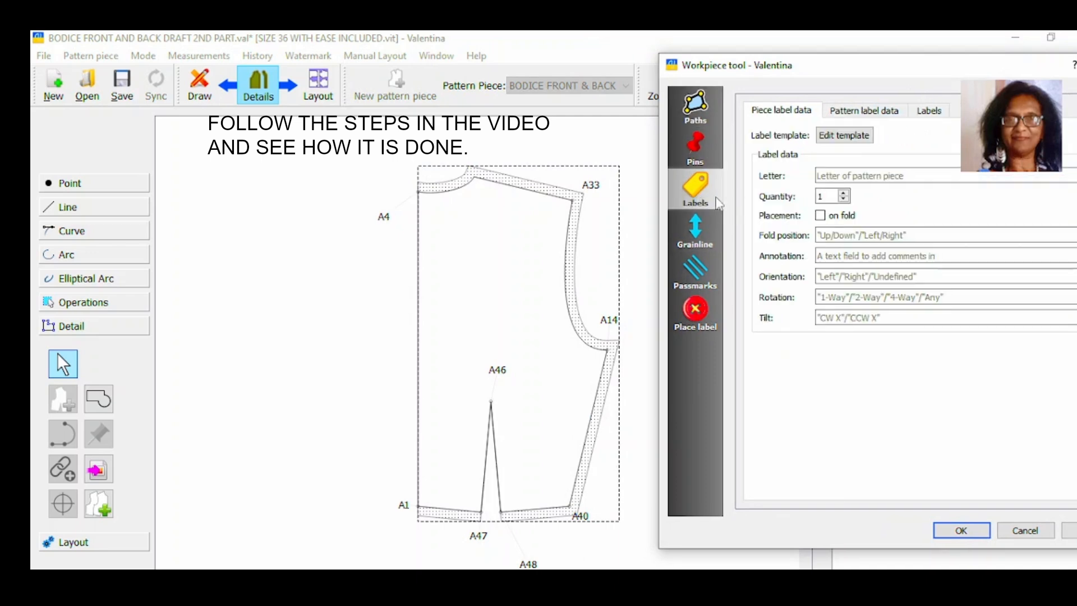
{"action": "left_click", "coordinate": [856, 115]}
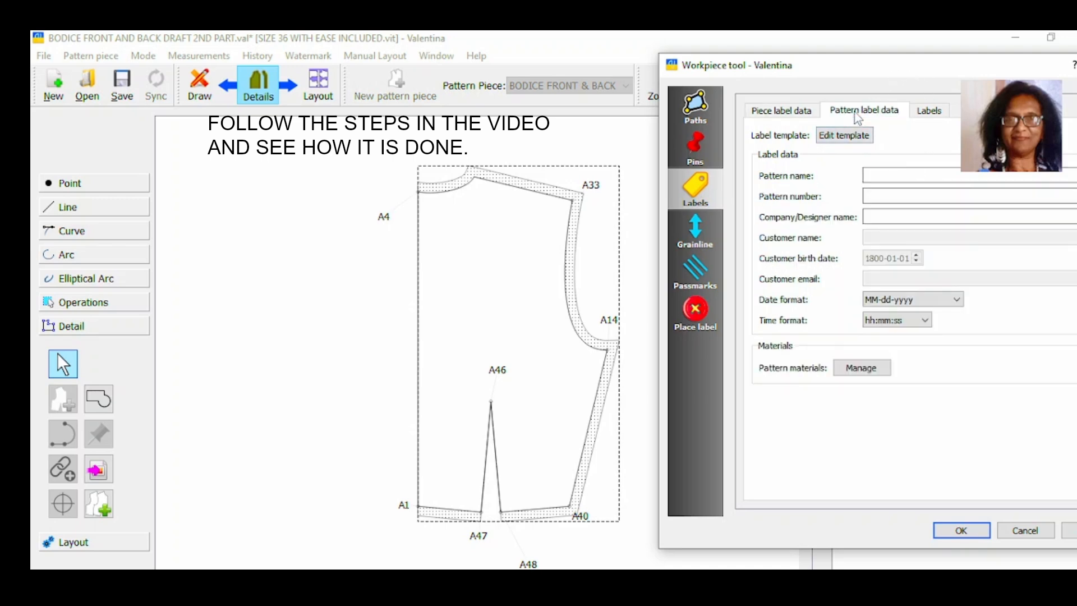
{"action": "left_click", "coordinate": [843, 138]}
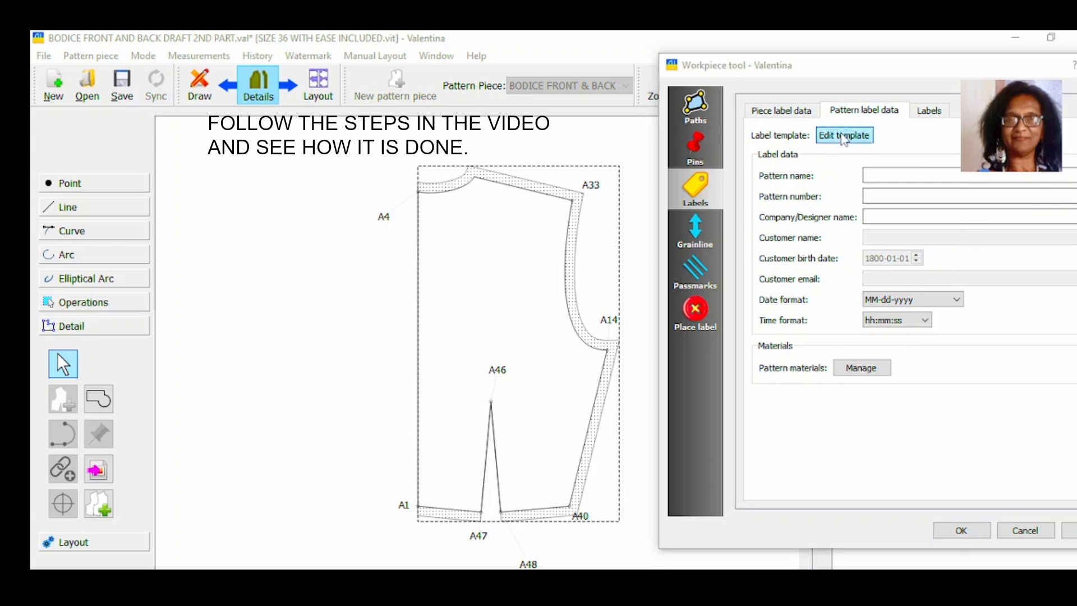
{"action": "left_click_drag", "start_coordinate": [587, 137], "coordinate": [890, 157]}
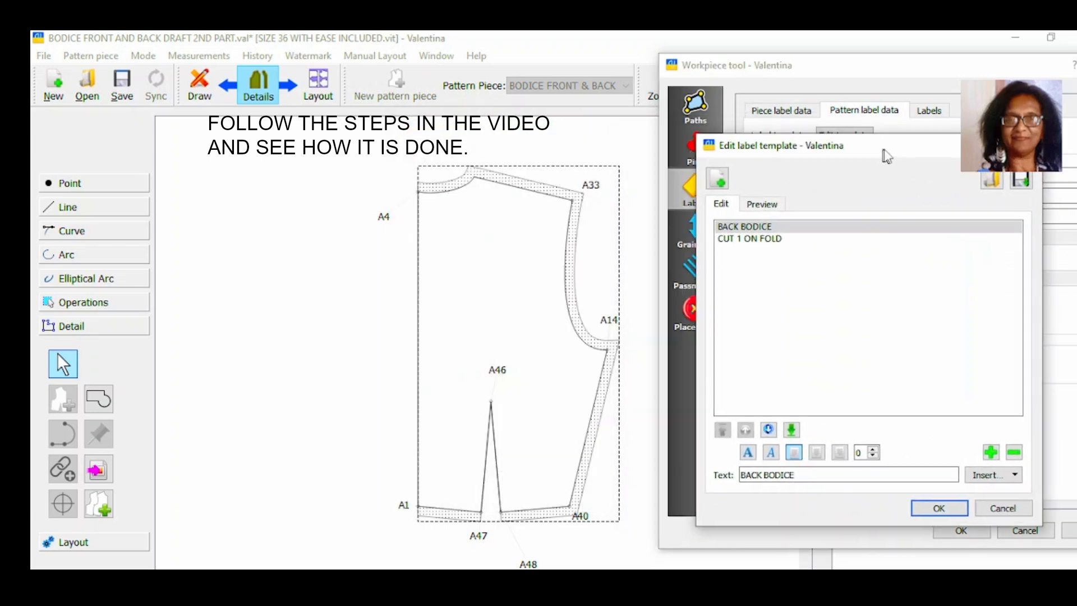
{"action": "triple_click", "coordinate": [808, 475]}
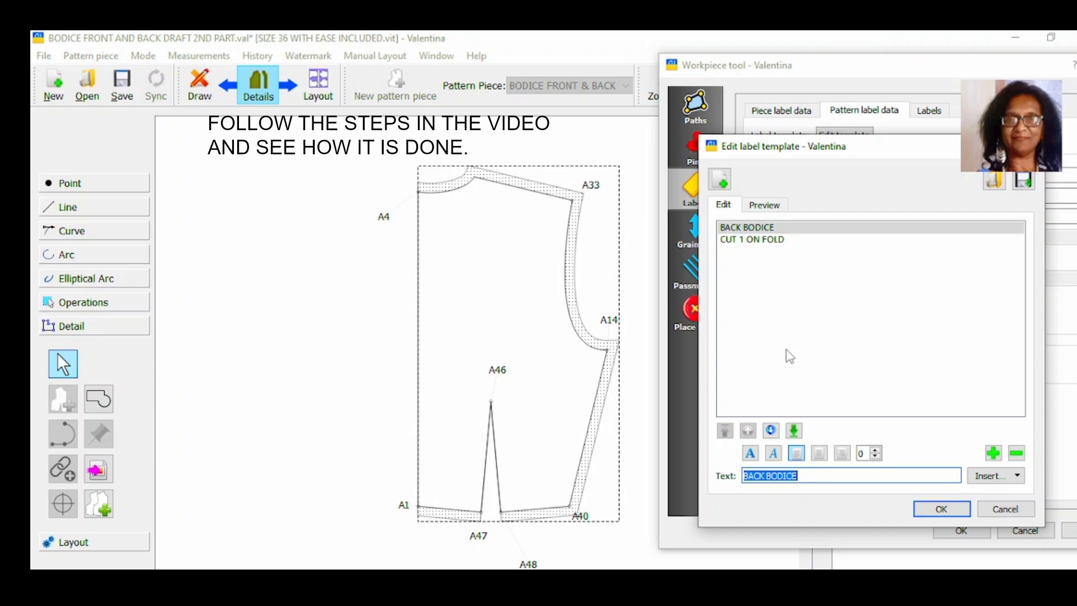
{"action": "left_click", "coordinate": [780, 240]}
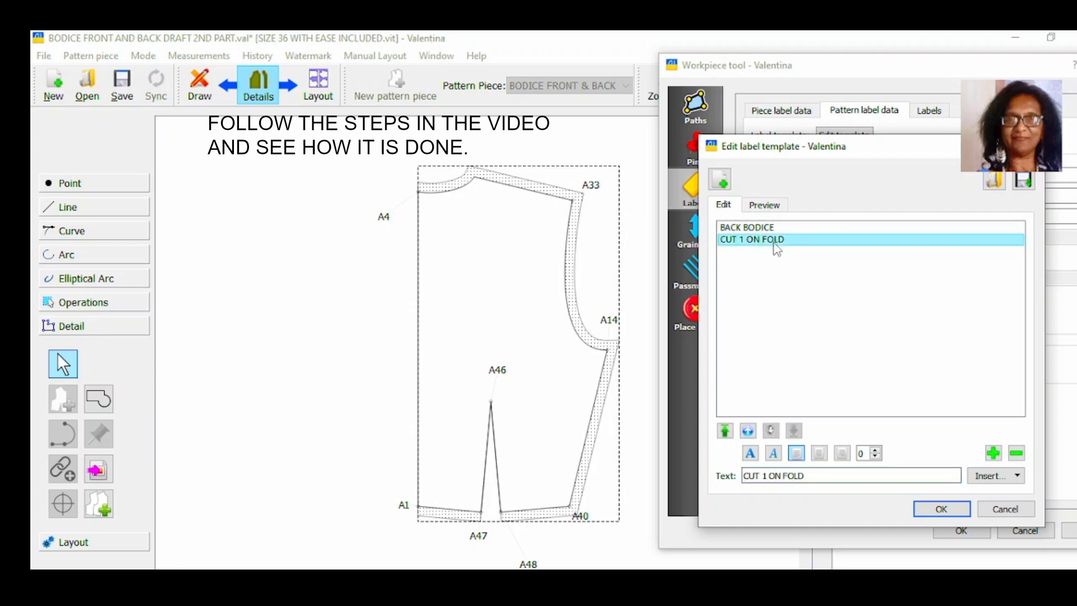
{"action": "triple_click", "coordinate": [820, 471]}
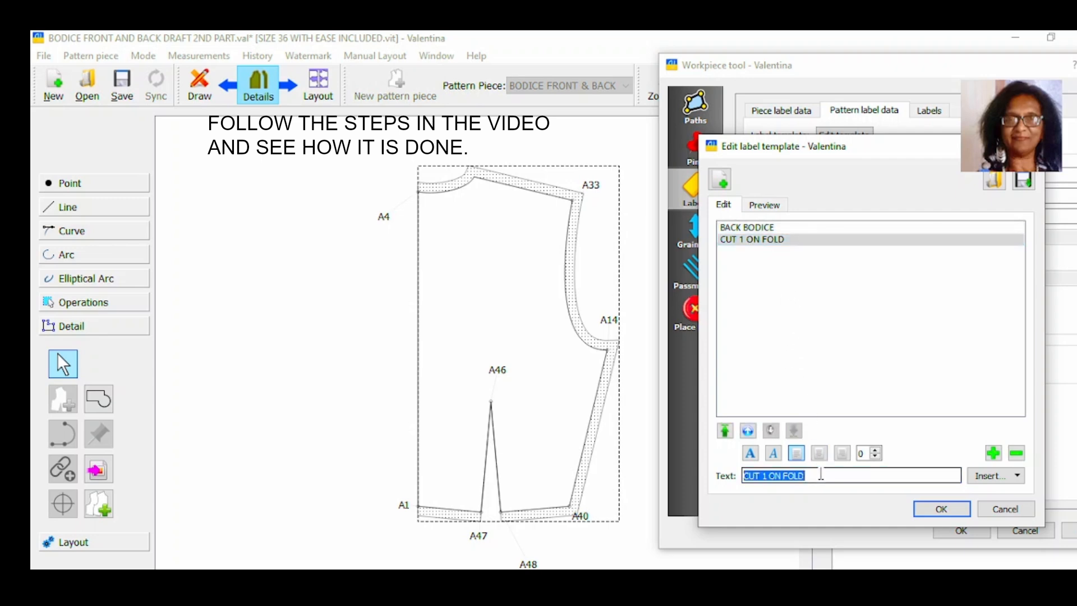
Step: Try adding an empty line to the label template, remove it again and accept the template
{"action": "left_click", "coordinate": [994, 453]}
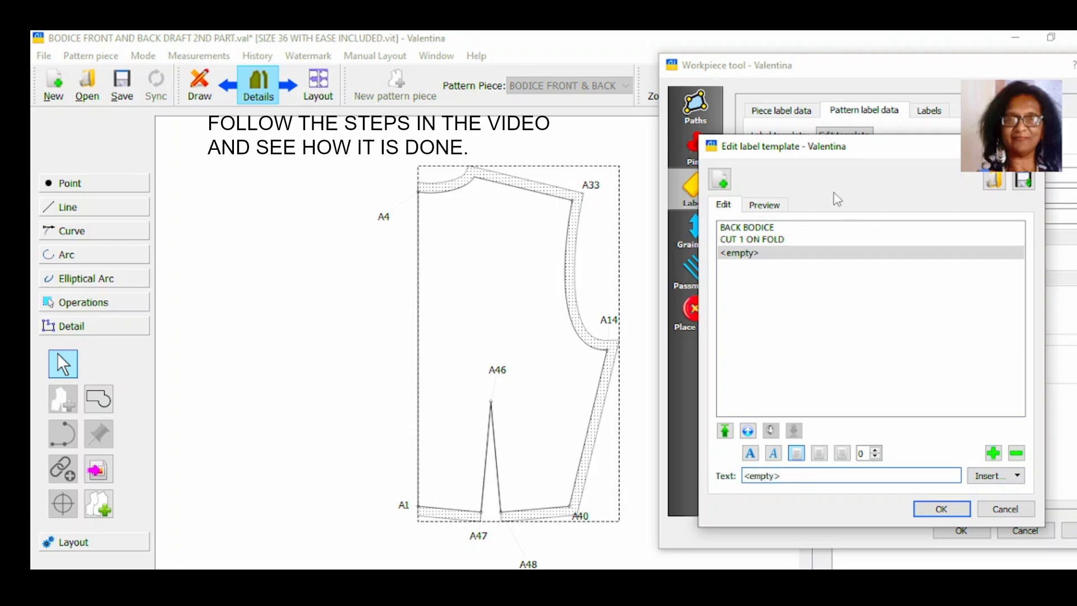
{"action": "left_click", "coordinate": [782, 255]}
{"action": "left_click", "coordinate": [1010, 454]}
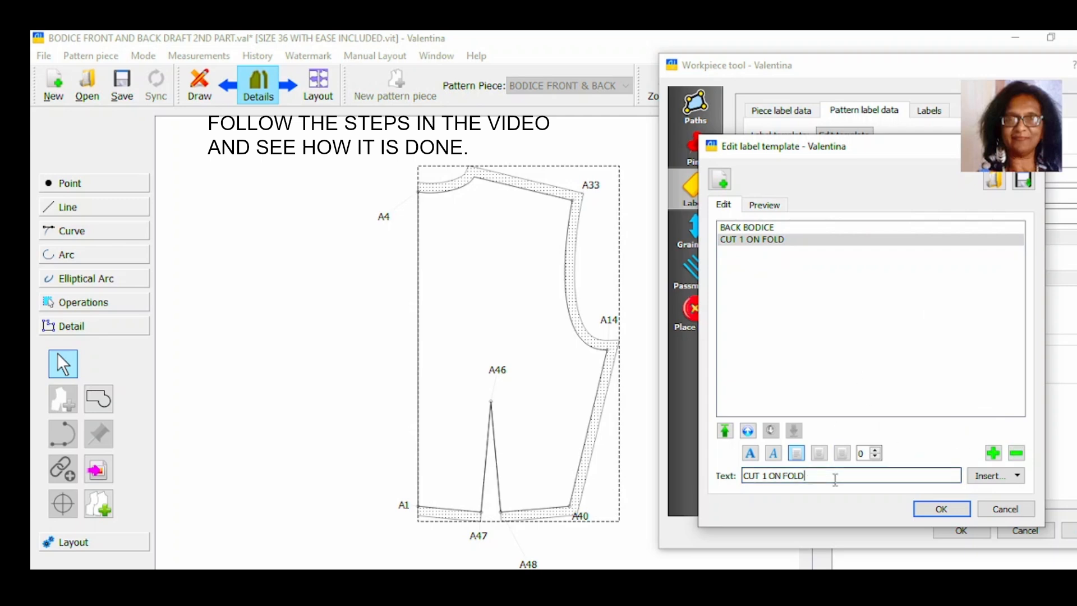
{"action": "left_click", "coordinate": [941, 510]}
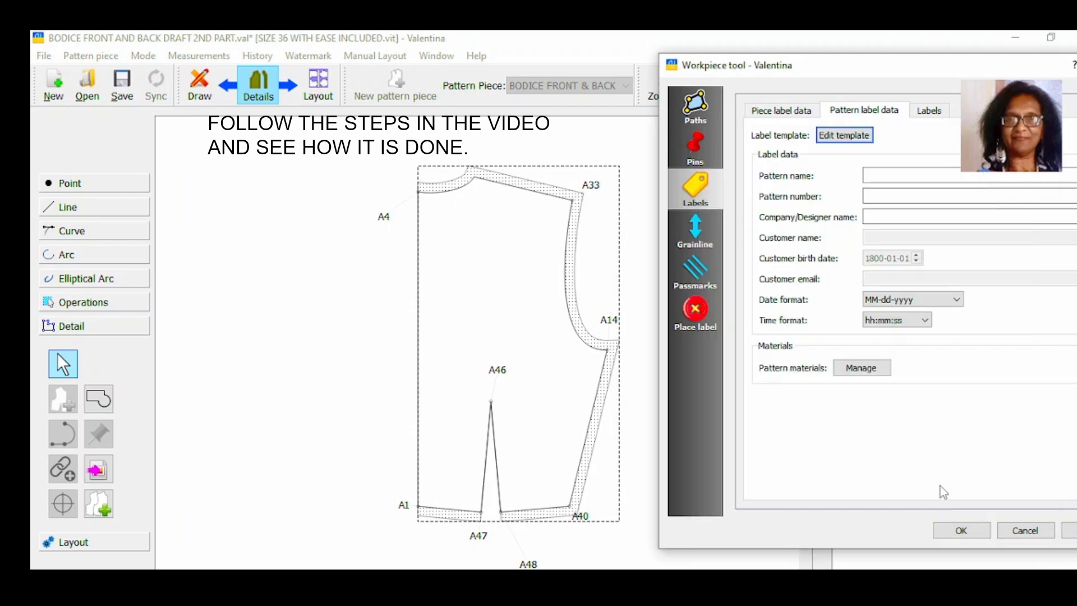
Step: Make the back bodice's pattern label visible with width 8 cm and height 2 cm, apply it and accept the workpiece options
{"action": "left_click", "coordinate": [930, 111]}
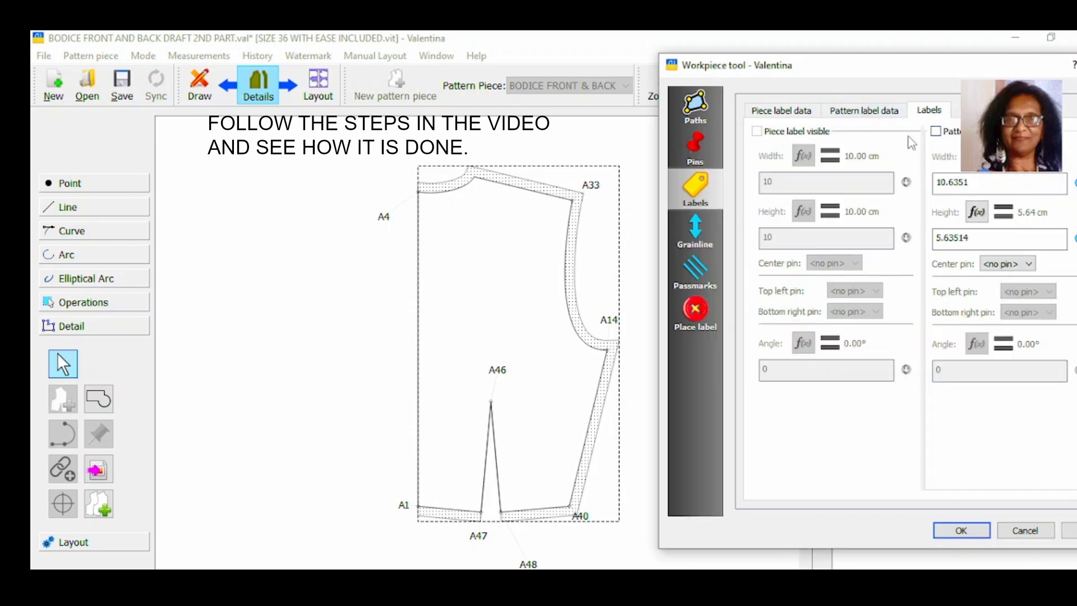
{"action": "left_click", "coordinate": [937, 132]}
{"action": "left_click_drag", "start_coordinate": [979, 185], "coordinate": [909, 181]}
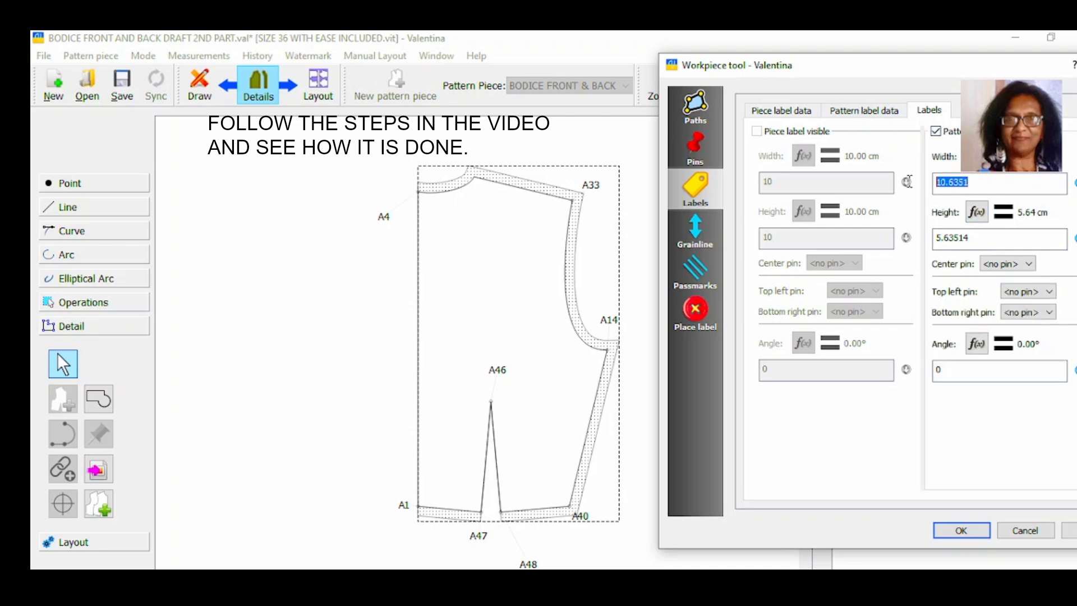
{"action": "type", "text": "8"}
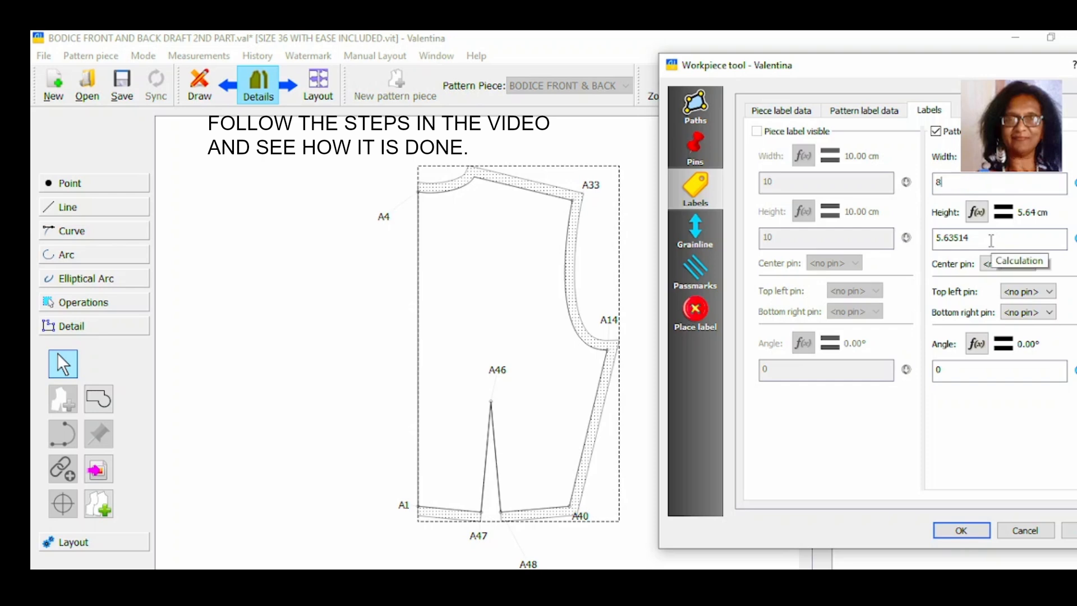
{"action": "left_click_drag", "start_coordinate": [992, 240], "coordinate": [931, 233]}
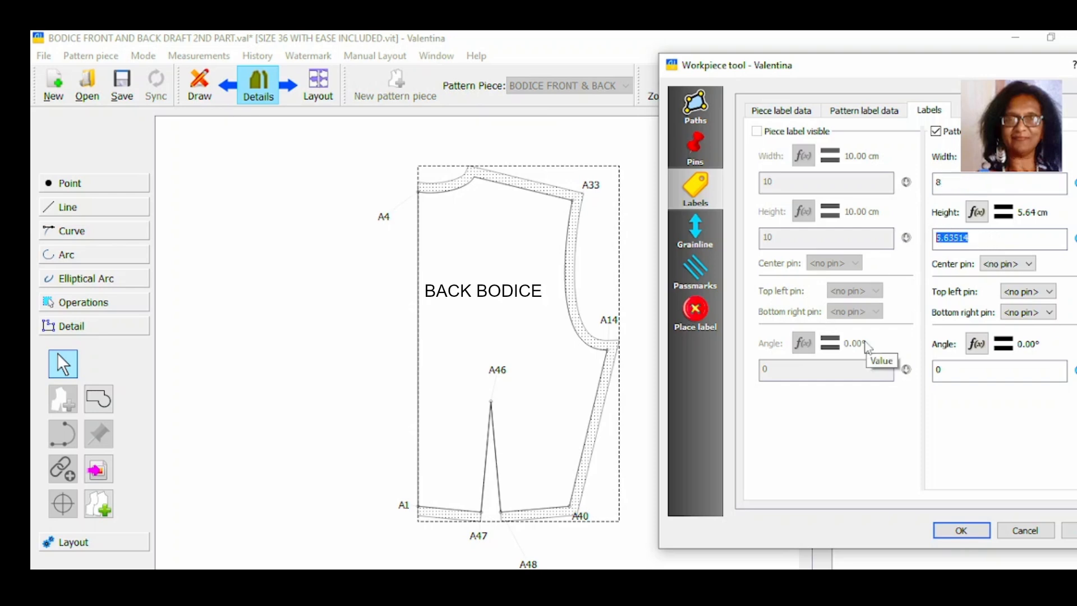
{"action": "type", "text": "2"}
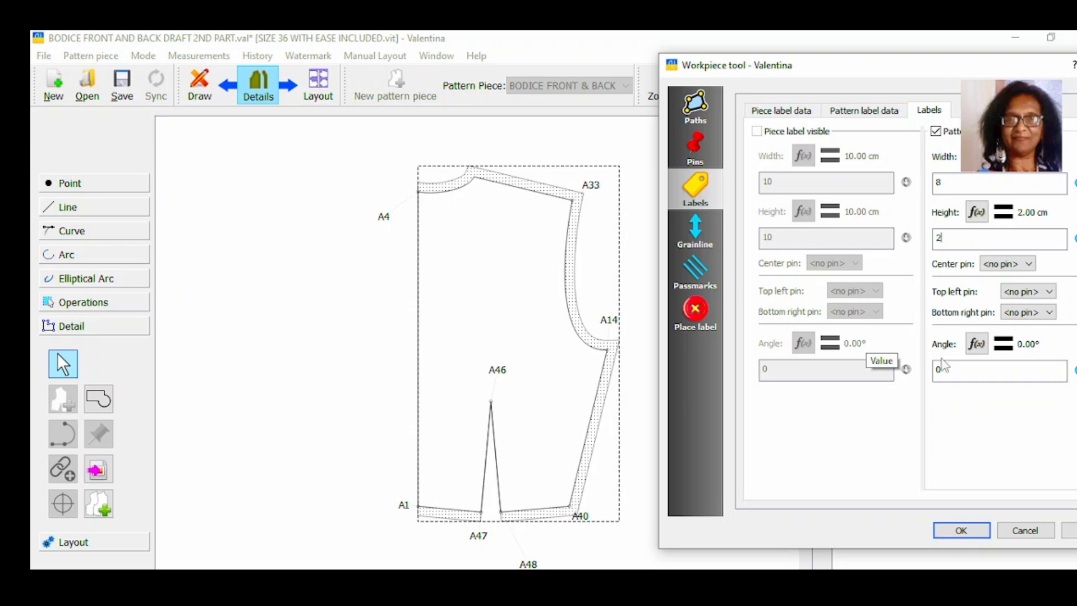
{"action": "left_click", "coordinate": [1066, 531]}
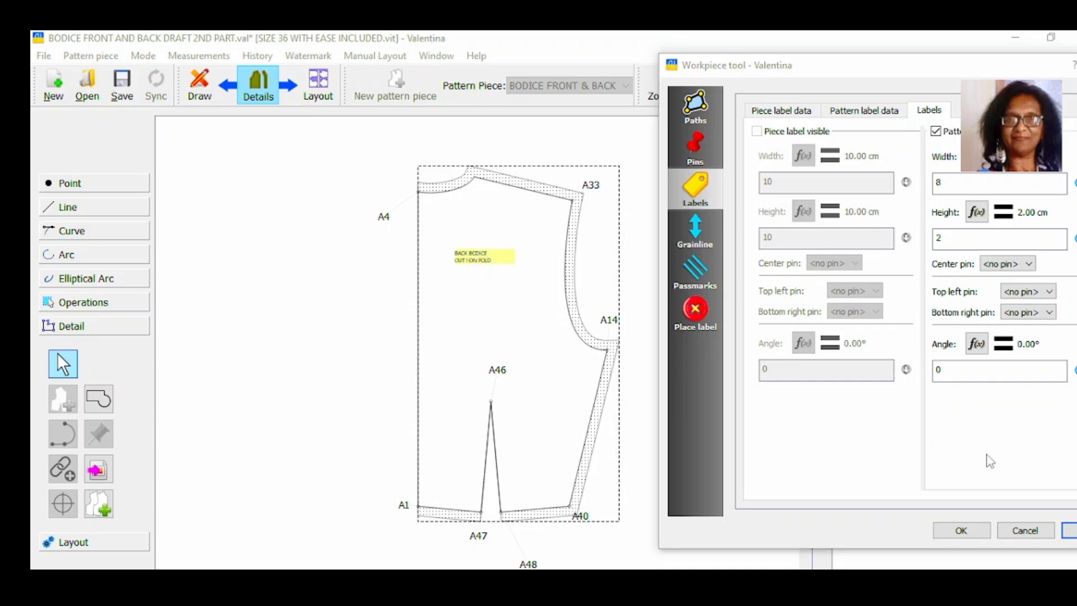
{"action": "left_click", "coordinate": [961, 531]}
Step: Position the pattern label on the upper back bodice and enlarge it by its corner so both text lines are readable
{"action": "left_click", "coordinate": [478, 262]}
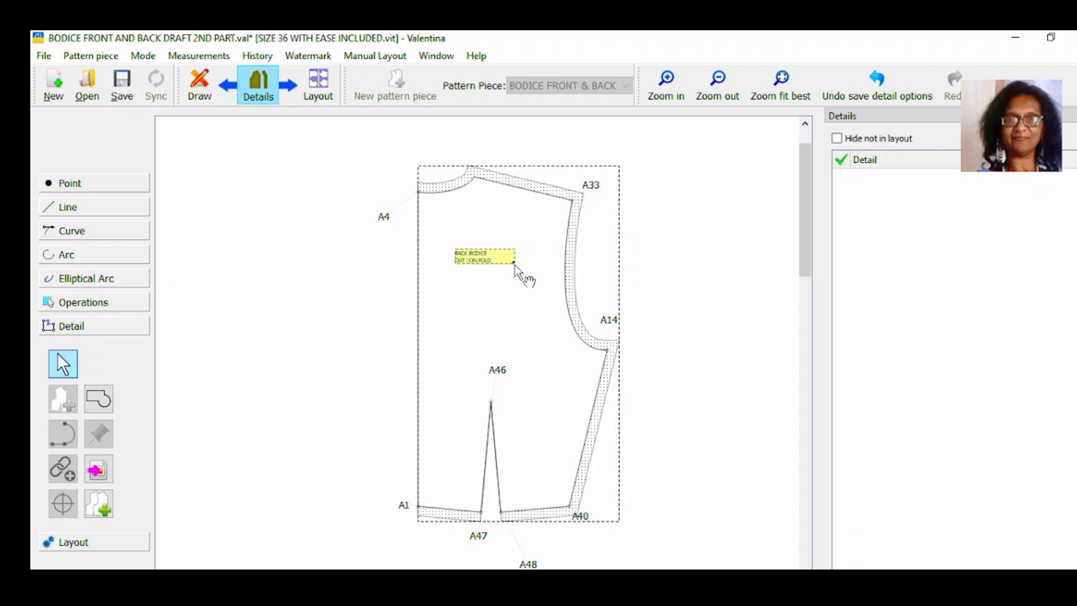
{"action": "left_click_drag", "start_coordinate": [514, 264], "coordinate": [516, 261]}
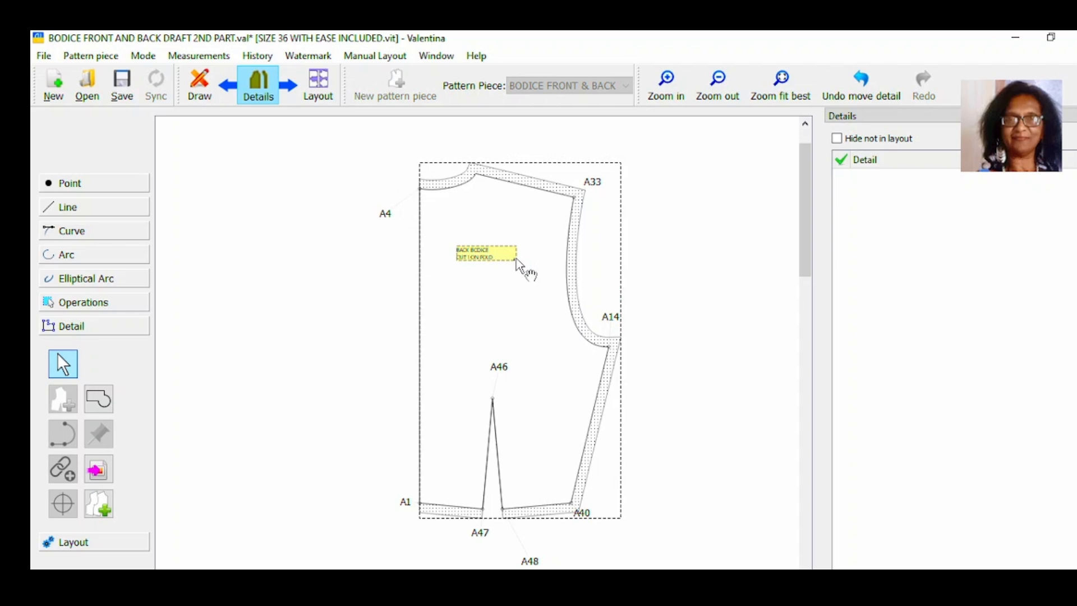
{"action": "mouse_move", "coordinate": [517, 260]}
{"action": "left_mouse_down"}
{"action": "mouse_move", "coordinate": [528, 289]}
{"action": "mouse_move", "coordinate": [520, 251]}
{"action": "mouse_move", "coordinate": [521, 261]}
{"action": "left_mouse_up"}
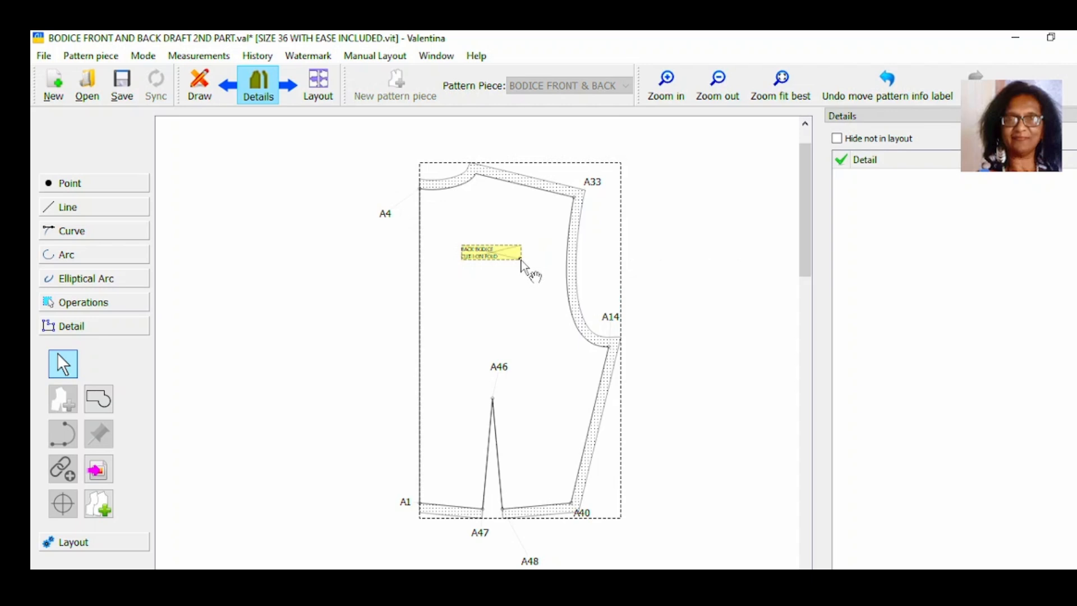
{"action": "left_click_drag", "start_coordinate": [522, 261], "coordinate": [542, 294]}
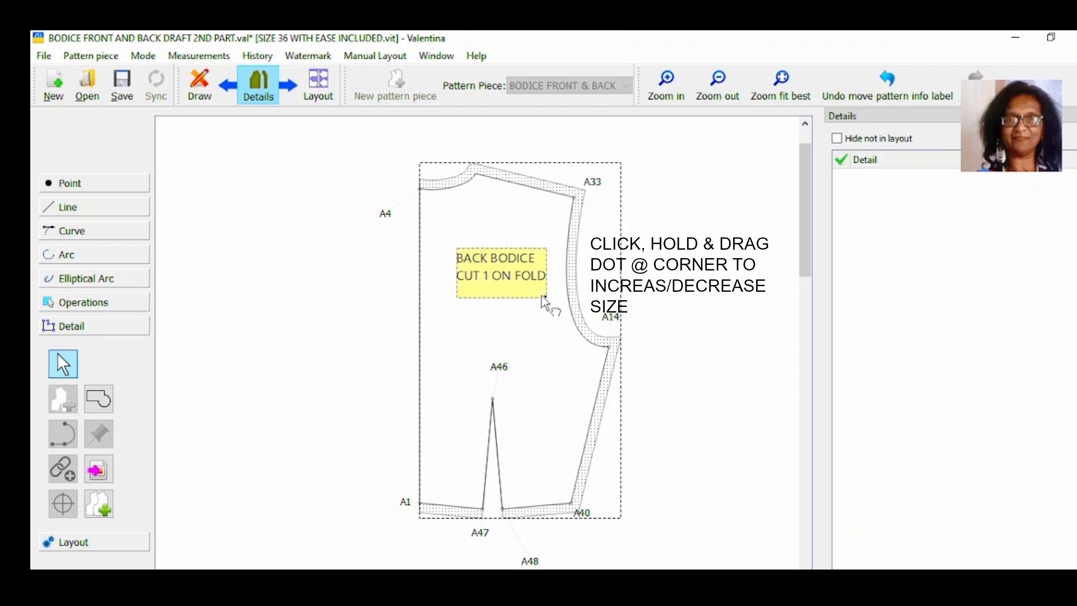
Step: Rotate the back bodice's pattern label slightly about its centre and adjust its placement
{"action": "left_click", "coordinate": [503, 282]}
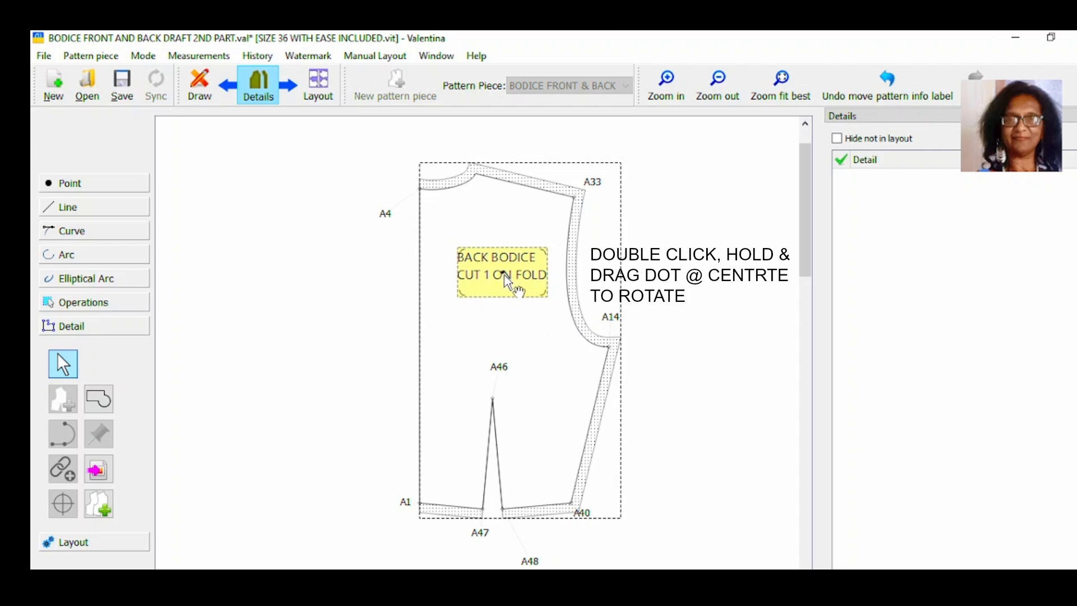
{"action": "left_click_drag", "start_coordinate": [505, 275], "coordinate": [512, 285]}
{"action": "left_click", "coordinate": [558, 353]}
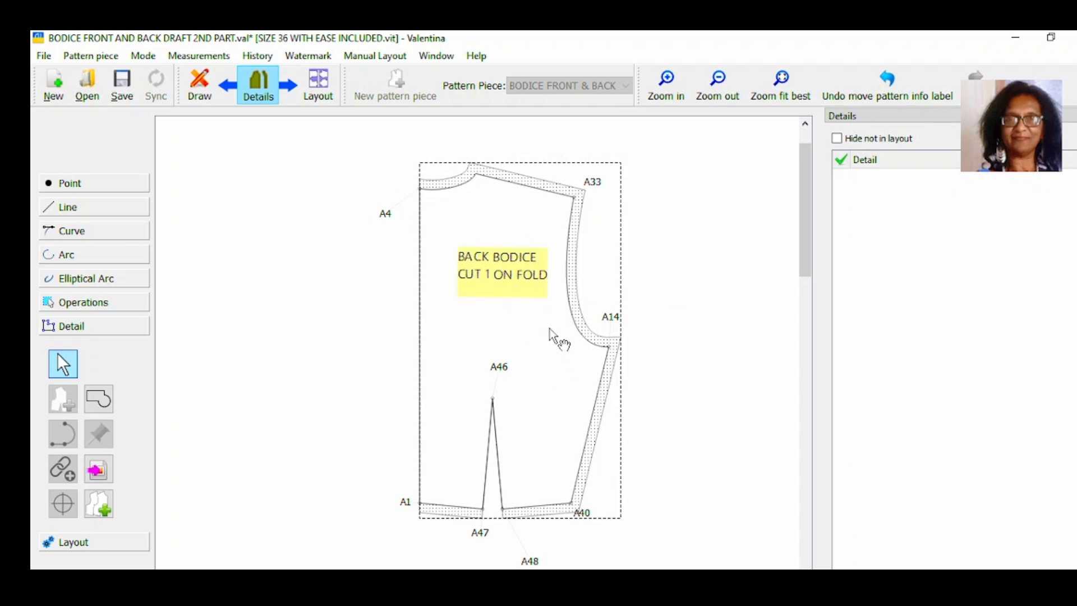
{"action": "left_click", "coordinate": [540, 283]}
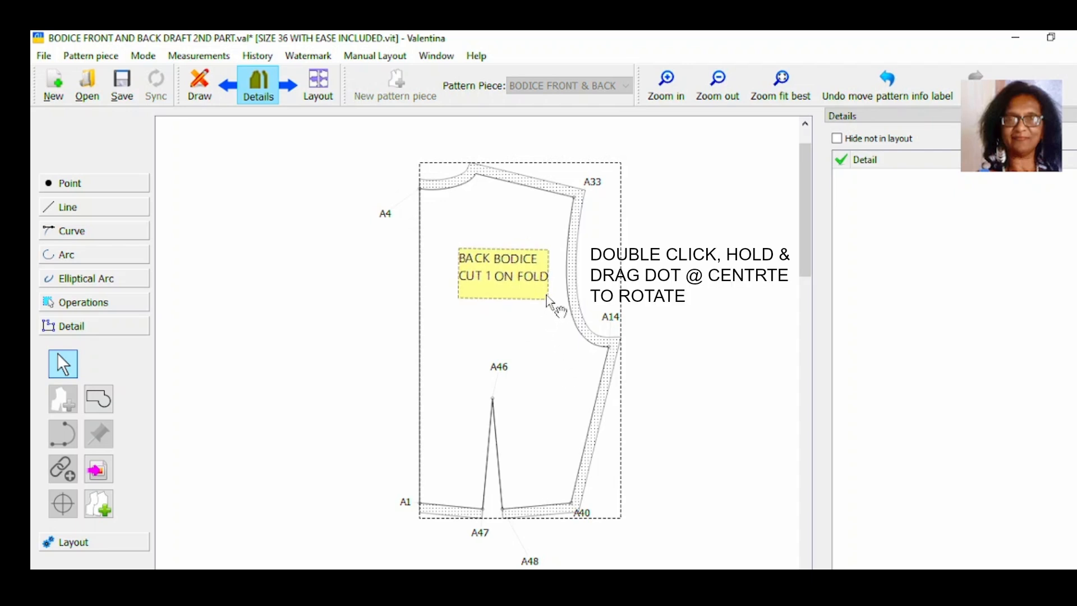
{"action": "left_click_drag", "start_coordinate": [547, 298], "coordinate": [547, 298]}
{"action": "left_click", "coordinate": [547, 298]}
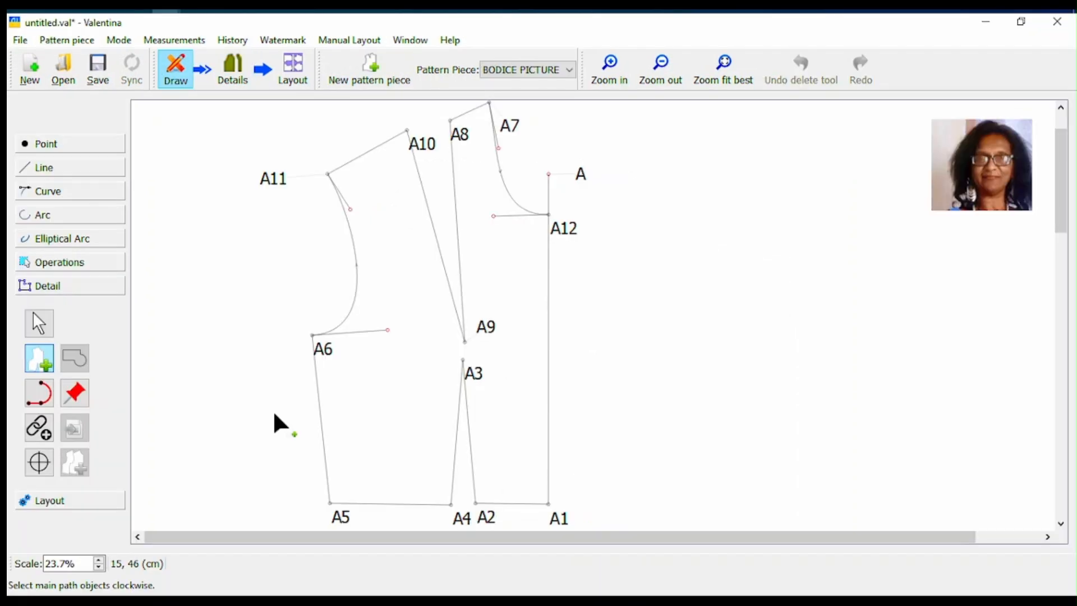
Step: Trace the front bodice workpiece clockwise from A8 through A7, the neckline curve, A12, A1, A2 and A3 to A4
{"action": "left_click", "coordinate": [461, 132]}
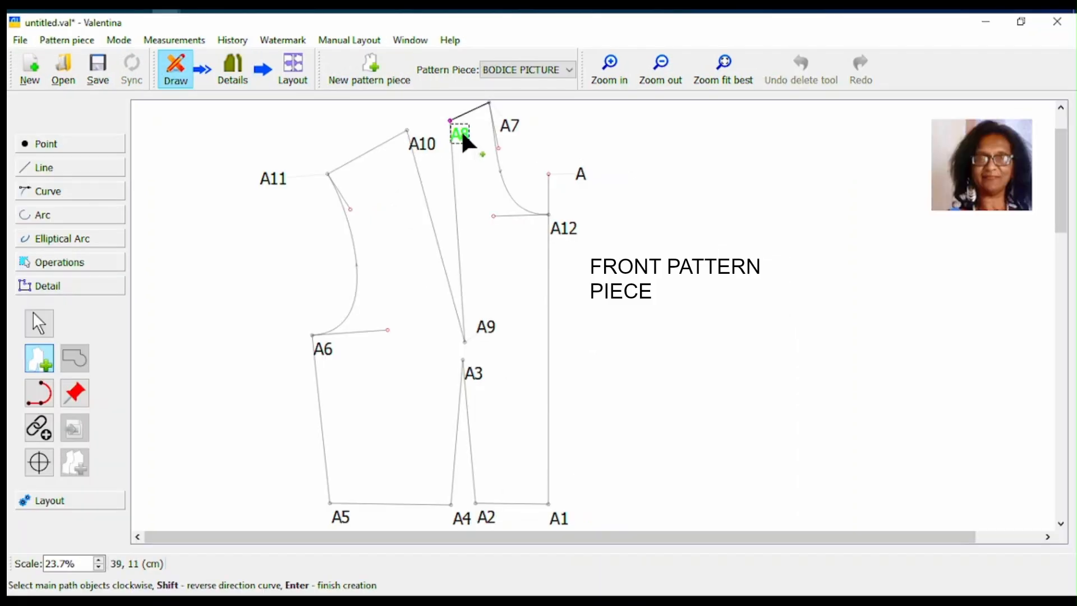
{"action": "left_click", "coordinate": [507, 121]}
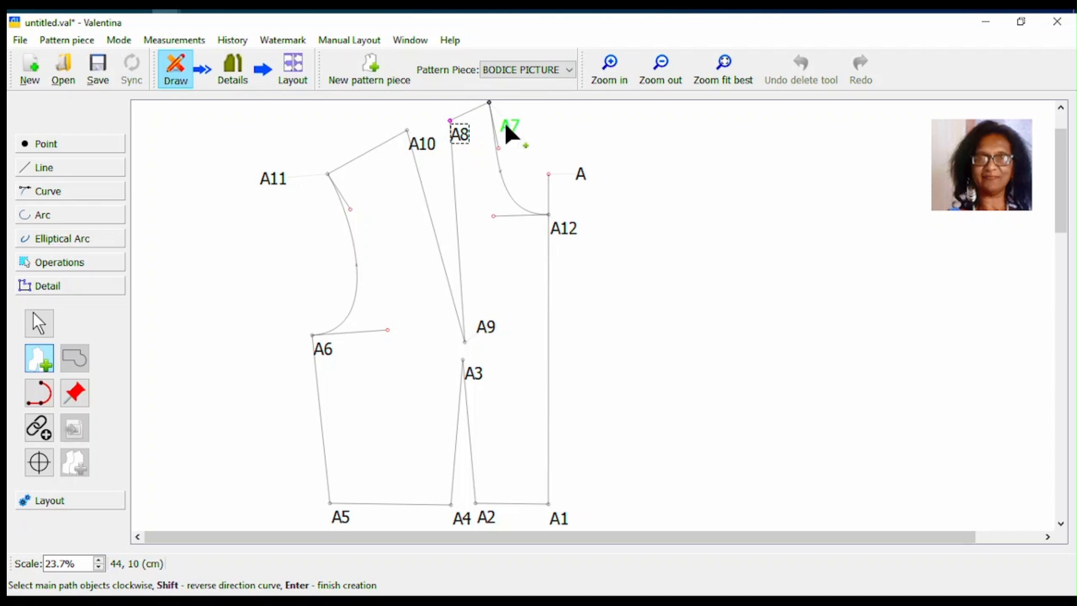
{"action": "left_click", "coordinate": [500, 171]}
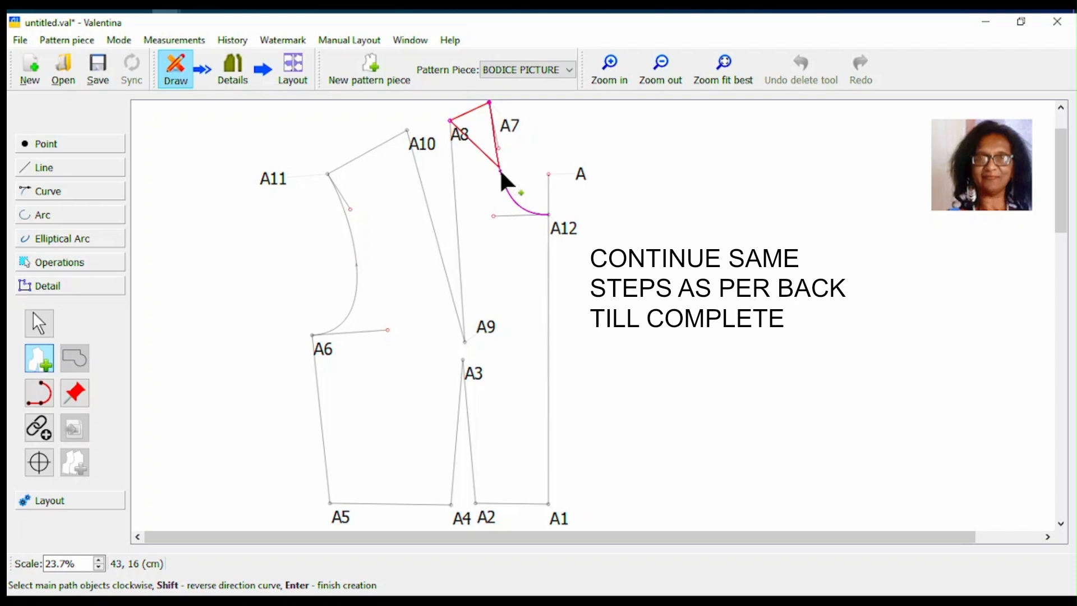
{"action": "left_click", "coordinate": [560, 226]}
{"action": "left_click", "coordinate": [561, 519]}
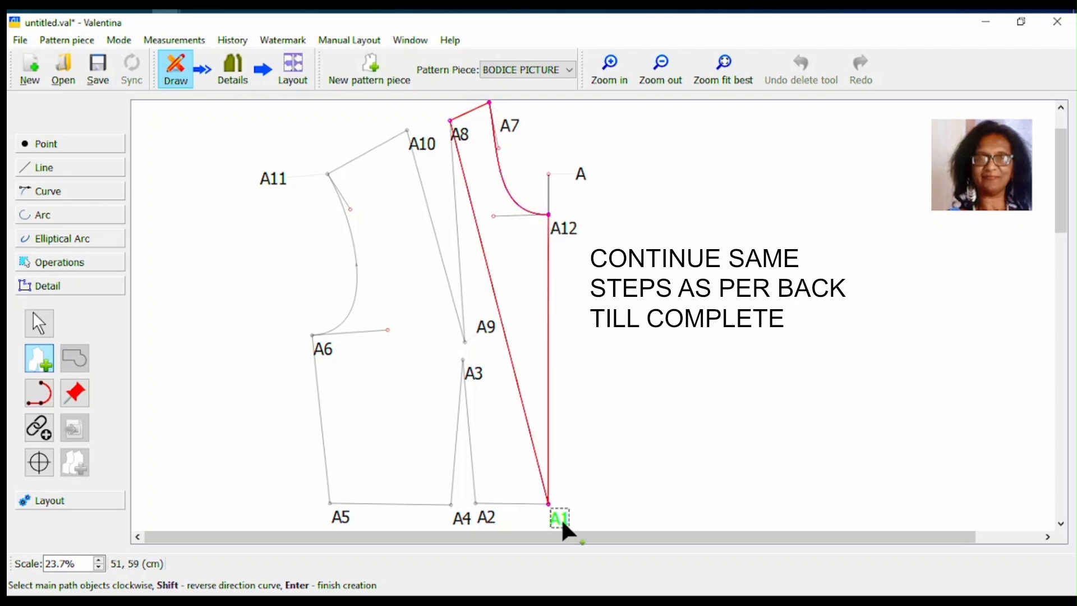
{"action": "left_click", "coordinate": [483, 514]}
{"action": "left_click", "coordinate": [477, 373]}
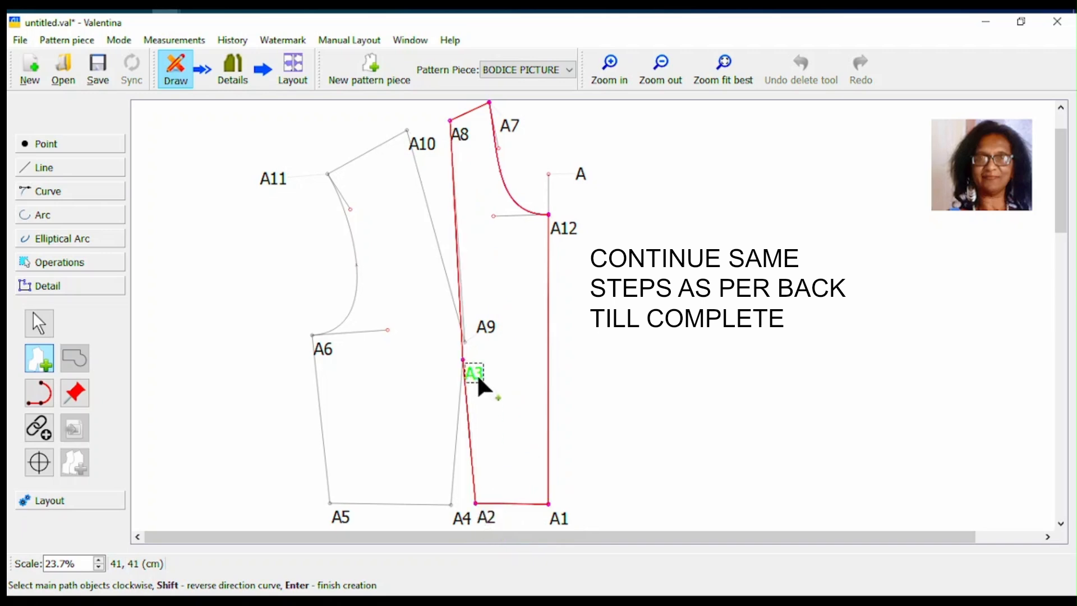
{"action": "left_click", "coordinate": [459, 519]}
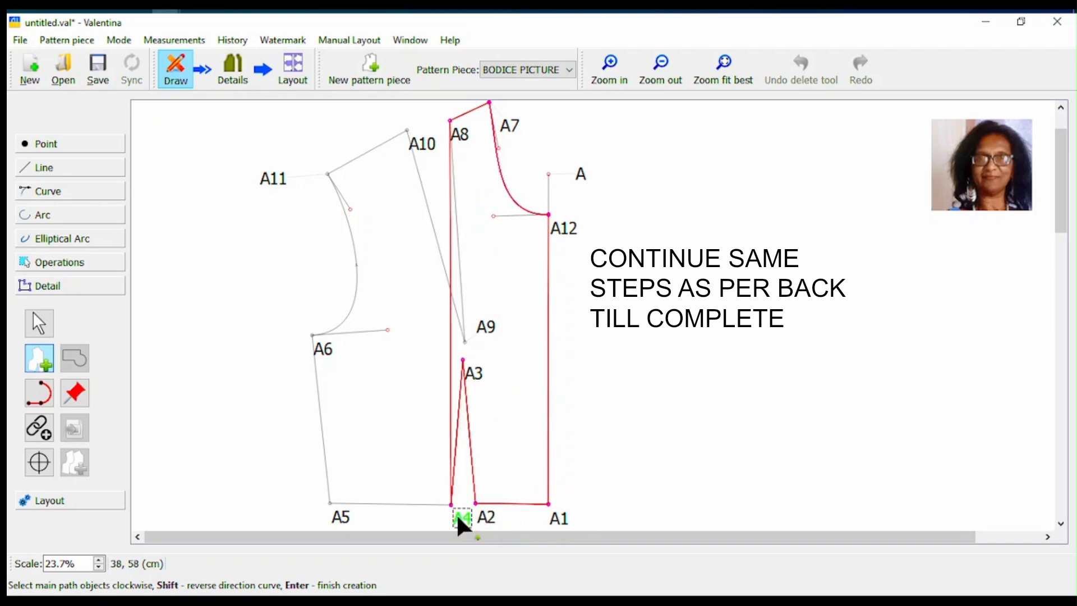
Step: Complete the front bodice outline through A5, A6, the armhole curve, A10 and A9, and accept the workpiece
{"action": "left_click", "coordinate": [340, 519]}
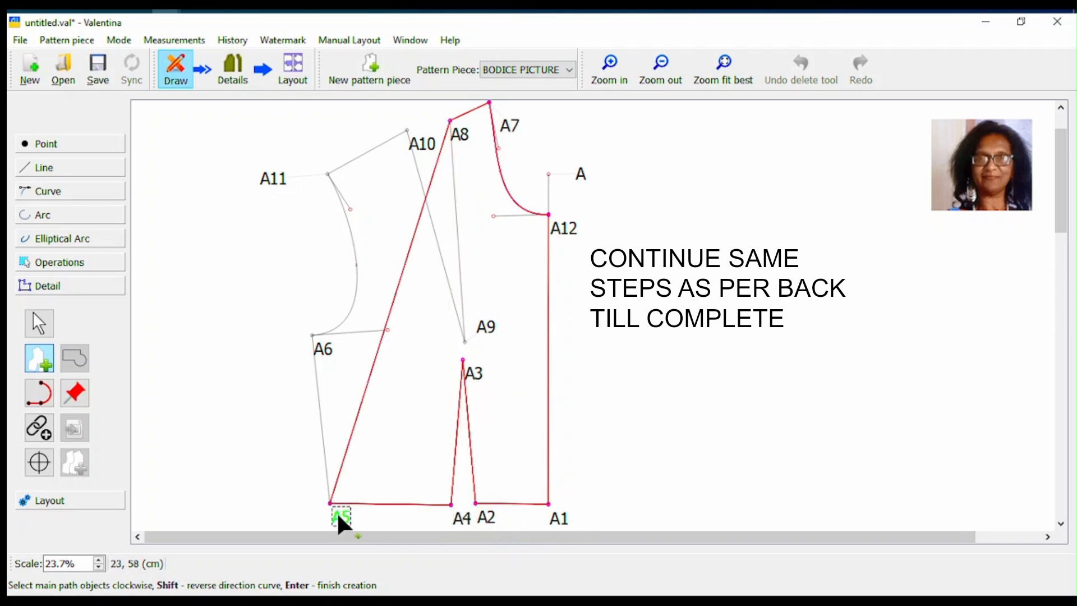
{"action": "left_click", "coordinate": [325, 345]}
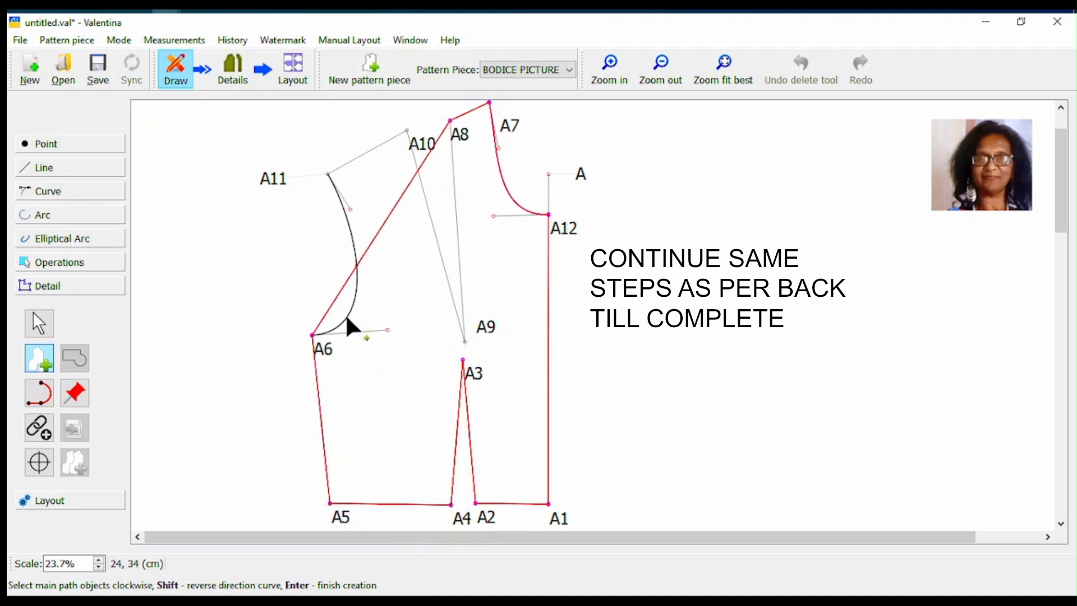
{"action": "left_click", "coordinate": [346, 317]}
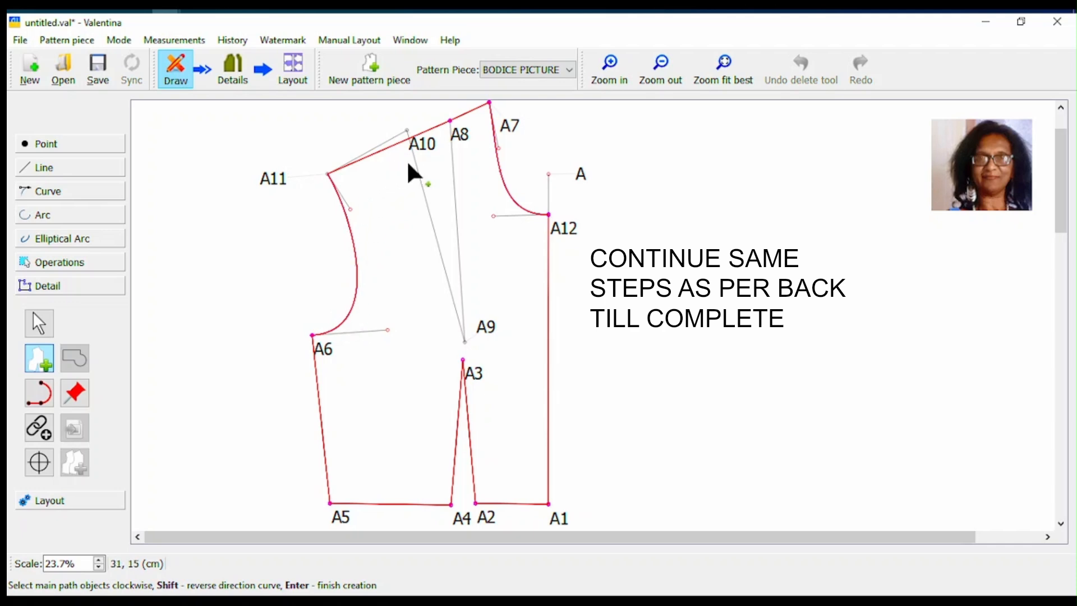
{"action": "left_click", "coordinate": [412, 141]}
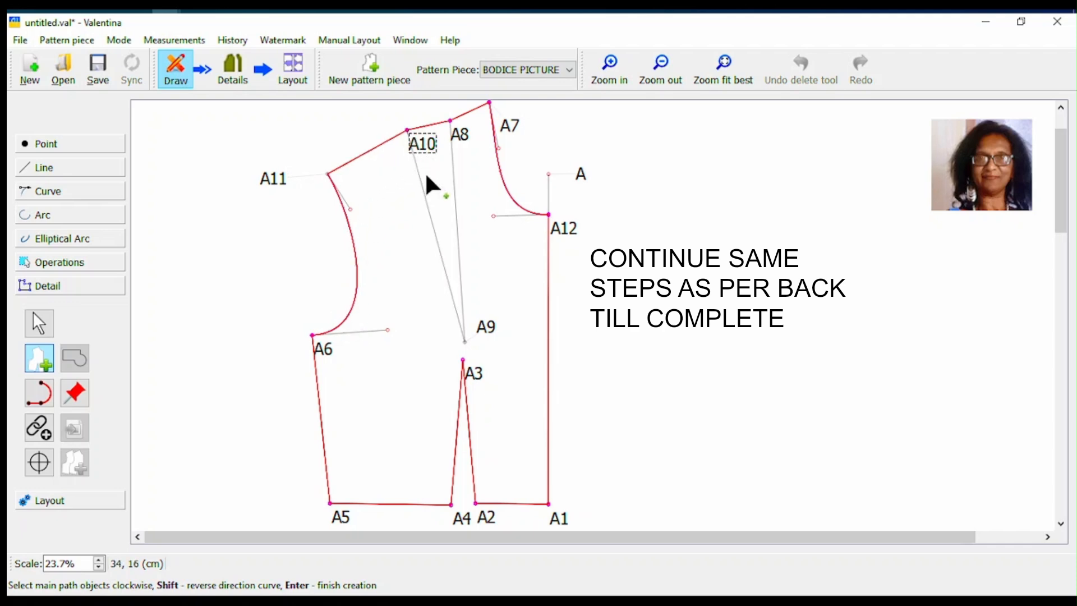
{"action": "left_click", "coordinate": [486, 331]}
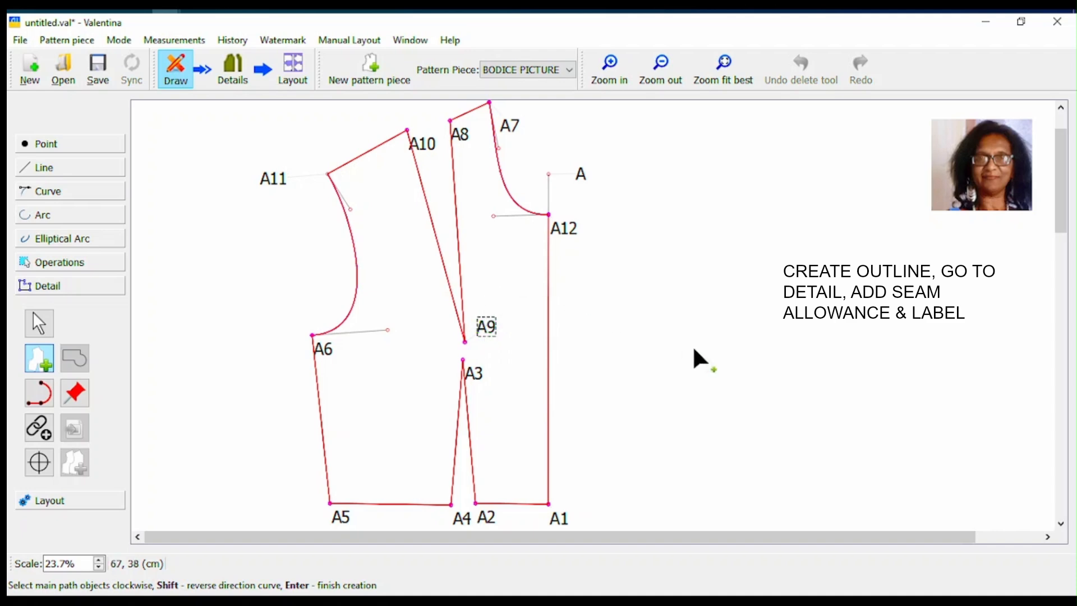
{"action": "key", "text": "Return"}
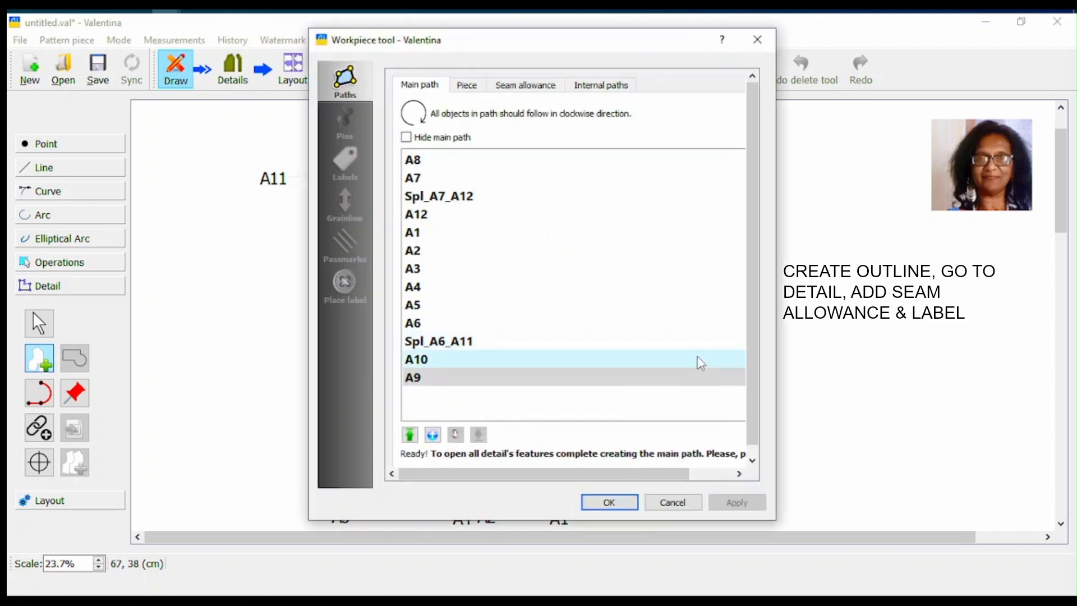
{"action": "left_click", "coordinate": [611, 503]}
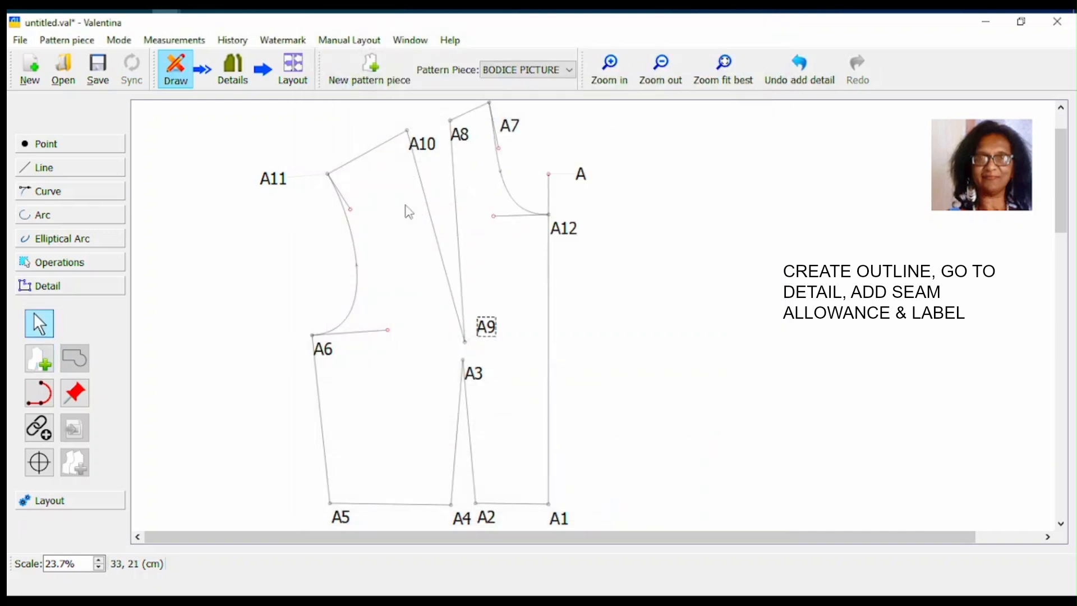
Step: Open the front bodice's workpiece options in Details mode, enable its seam allowance and accept
{"action": "left_click", "coordinate": [235, 70]}
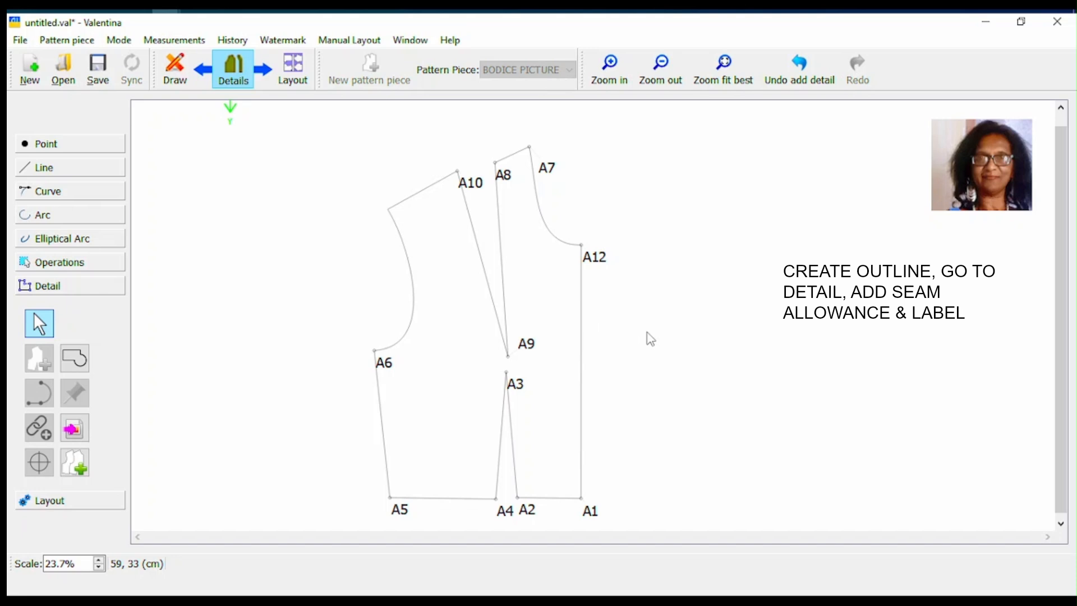
{"action": "left_click", "coordinate": [580, 308]}
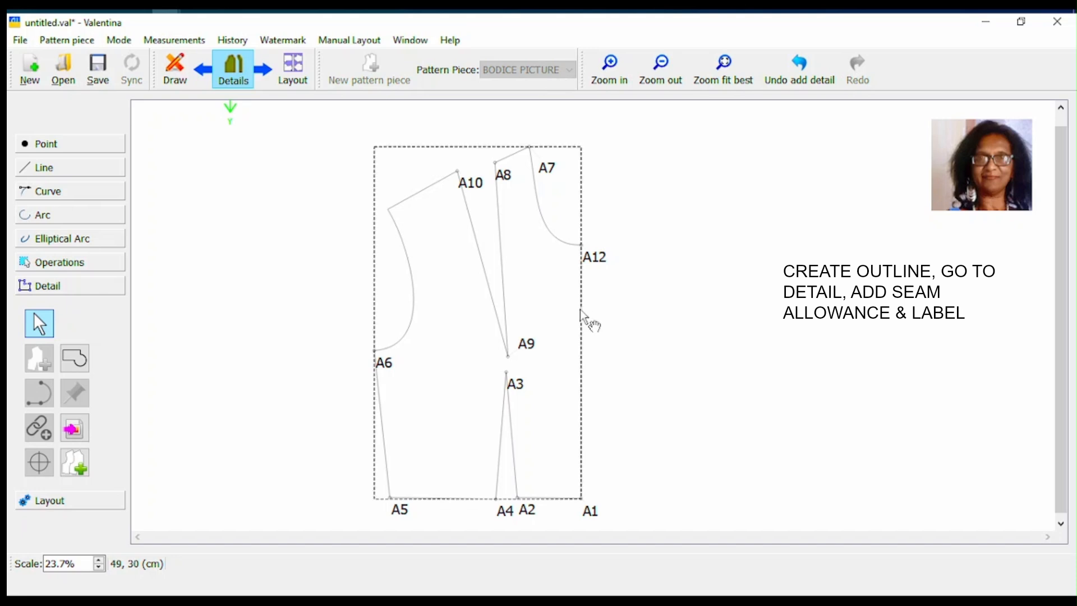
{"action": "right_click", "coordinate": [580, 309]}
{"action": "left_click", "coordinate": [613, 317]}
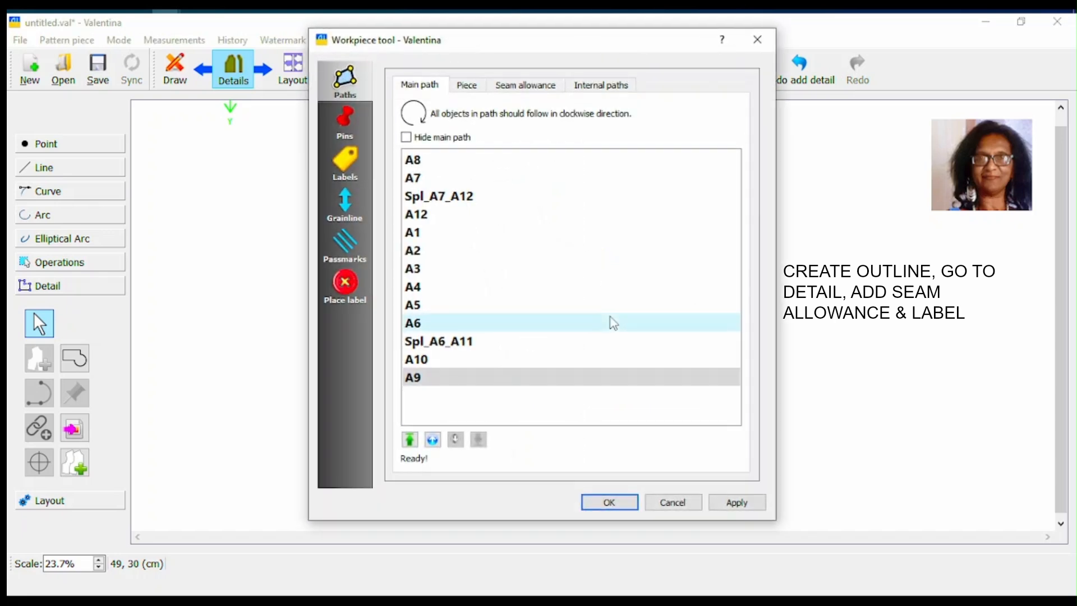
{"action": "left_click", "coordinate": [523, 87]}
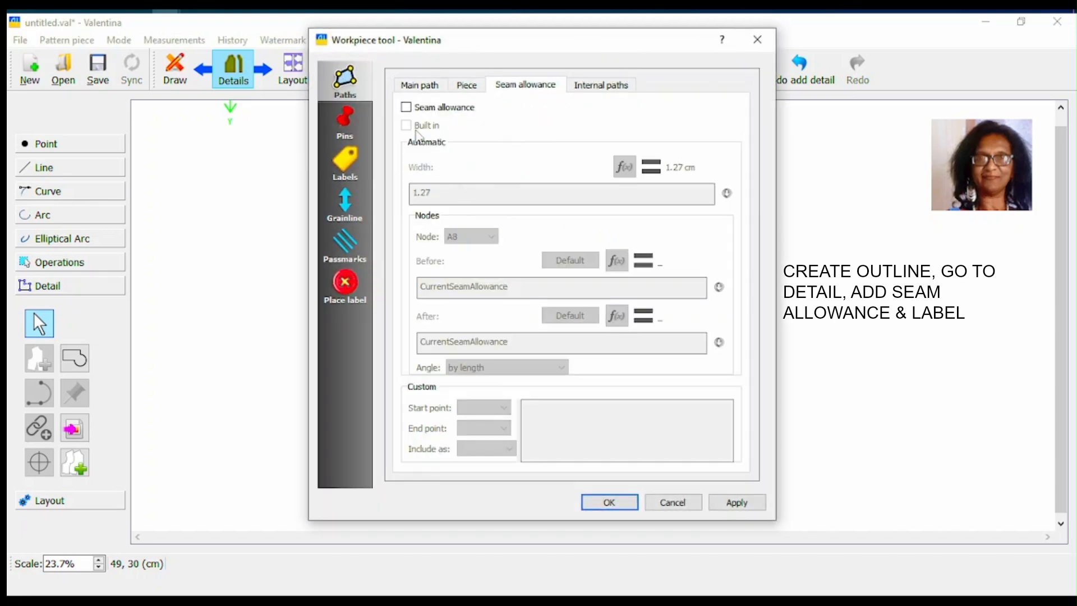
{"action": "left_click", "coordinate": [419, 108]}
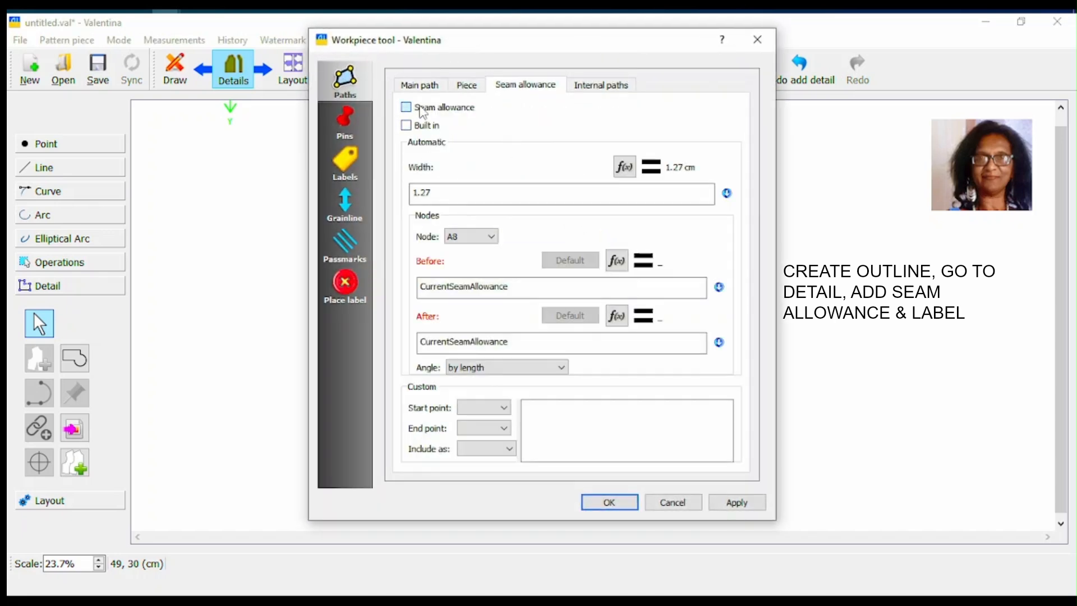
{"action": "left_click", "coordinate": [600, 503]}
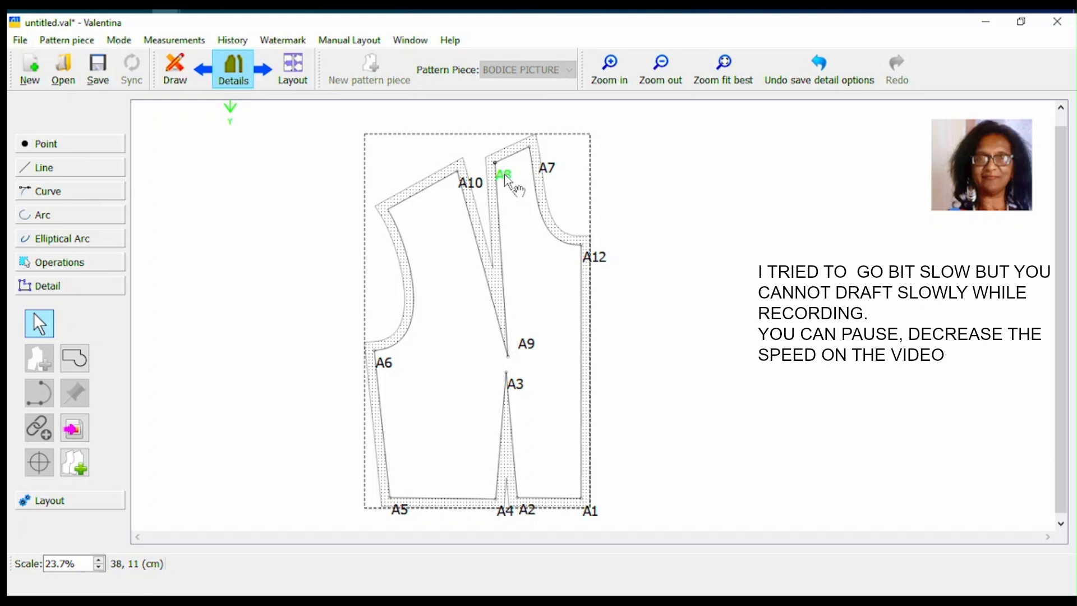
Step: Open the front bodice workpiece's seam allowance settings, move the dialog clear of the piece, and select node A10
{"action": "right_click", "coordinate": [476, 185]}
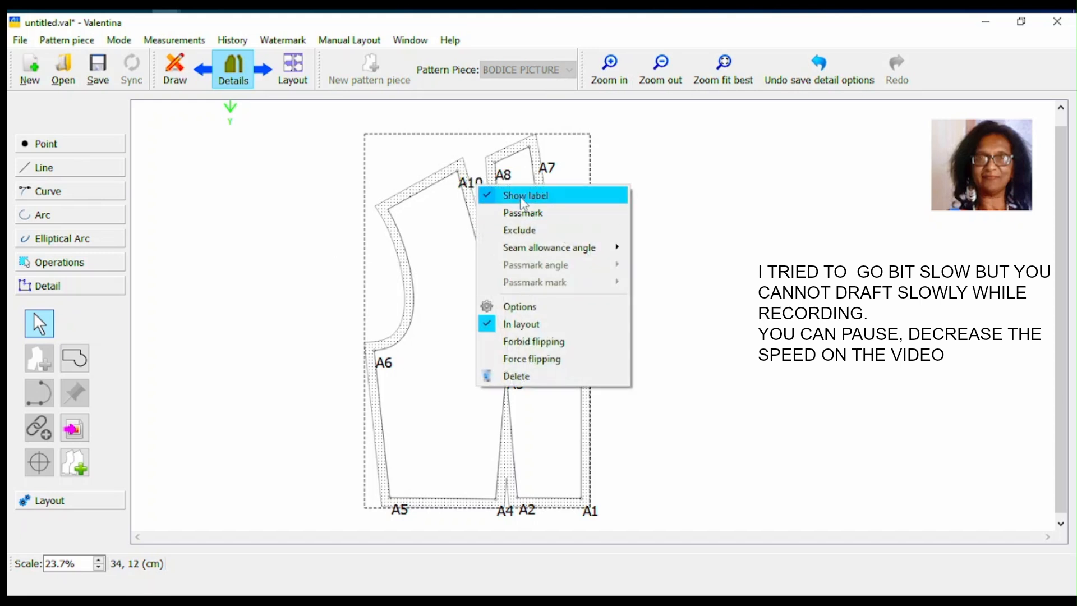
{"action": "left_click", "coordinate": [536, 306]}
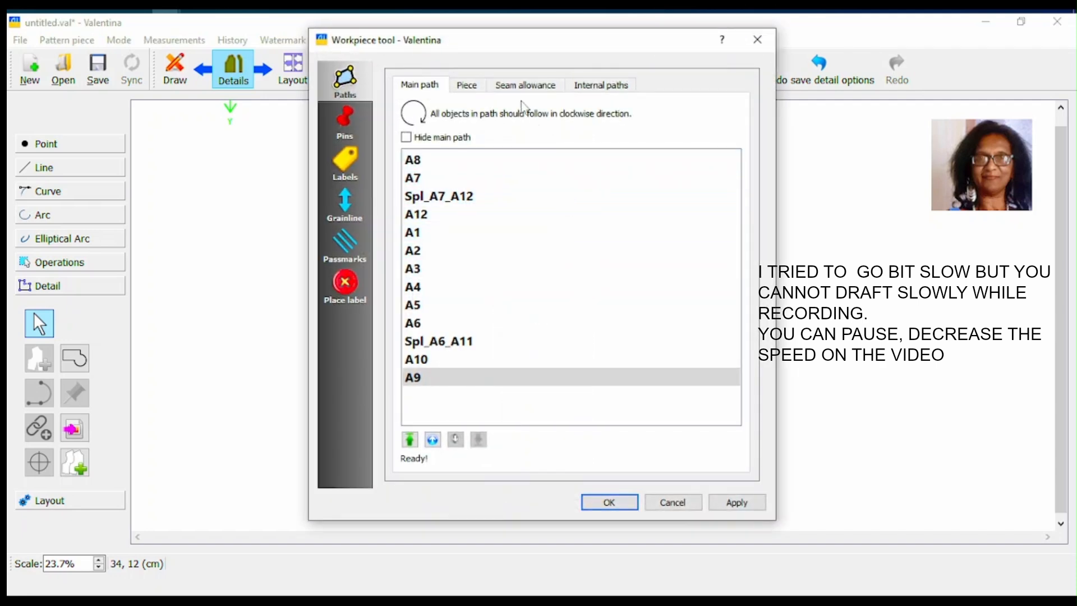
{"action": "left_click", "coordinate": [519, 87]}
{"action": "left_click_drag", "start_coordinate": [543, 36], "coordinate": [861, 33]}
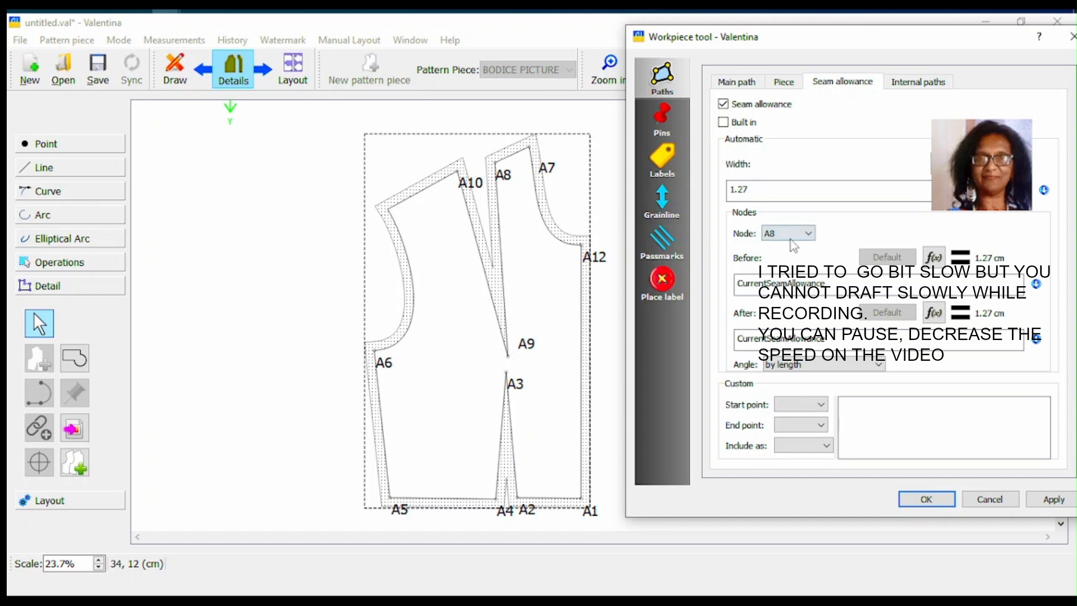
{"action": "left_click", "coordinate": [808, 234]}
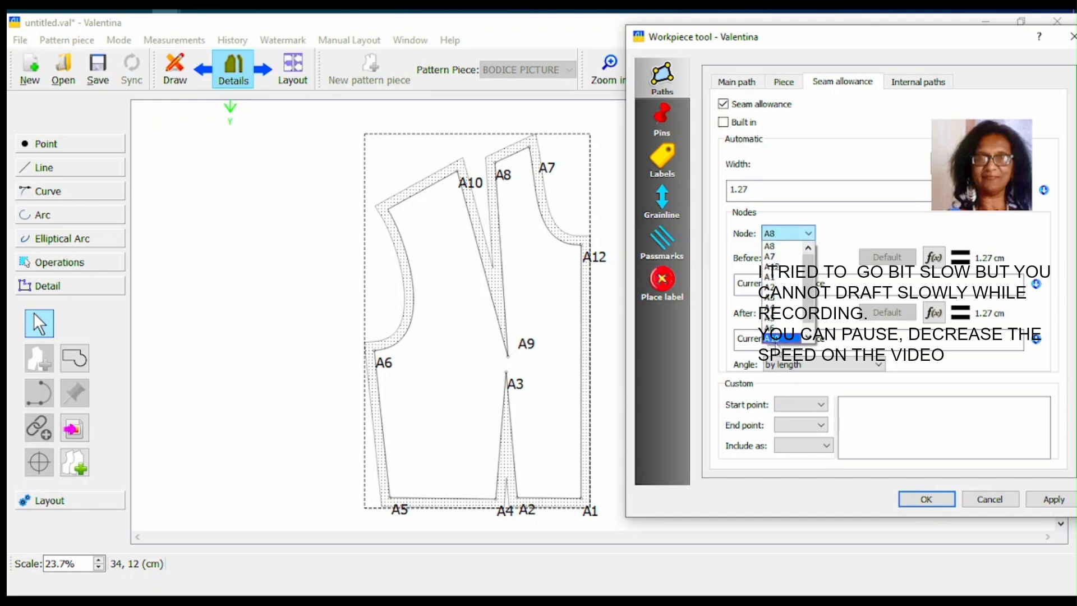
{"action": "left_click", "coordinate": [790, 338]}
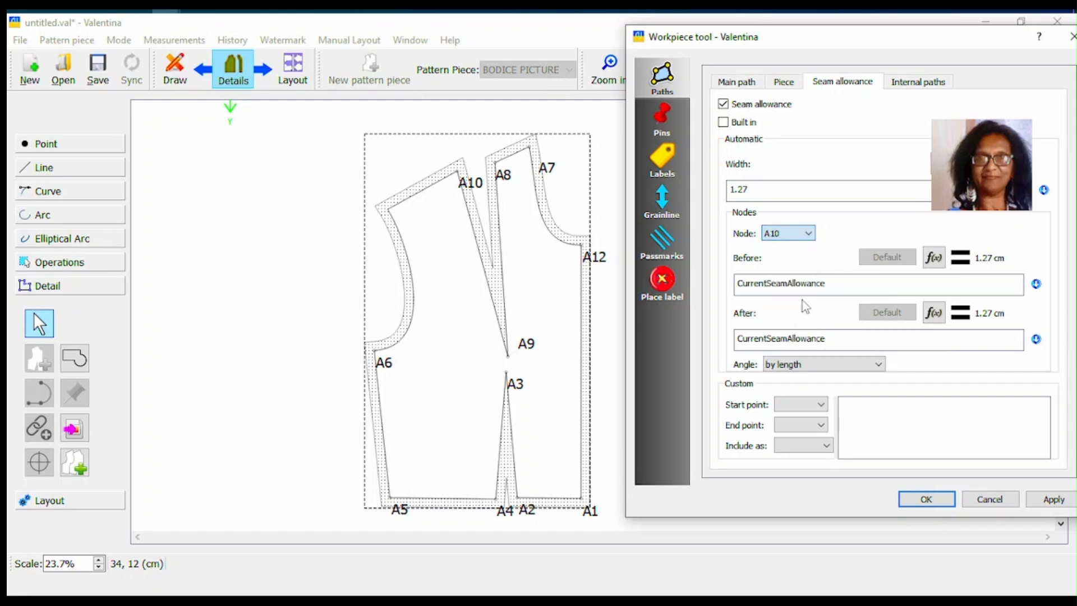
Step: Try a seam allowance of 0 before node A10, and restore its default width
{"action": "left_click_drag", "start_coordinate": [839, 285], "coordinate": [719, 280]}
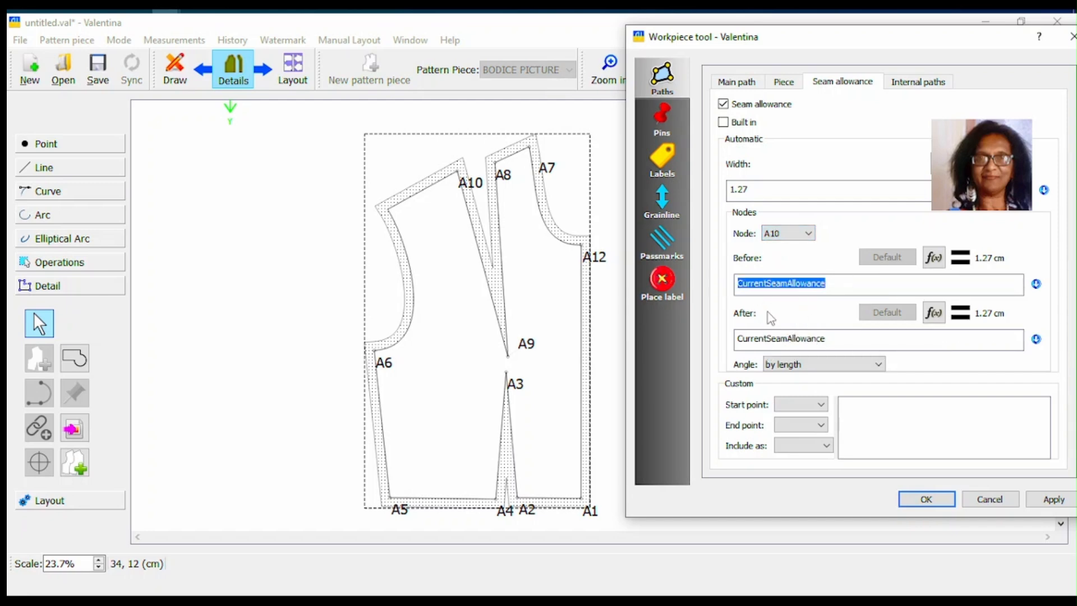
{"action": "type", "text": "0"}
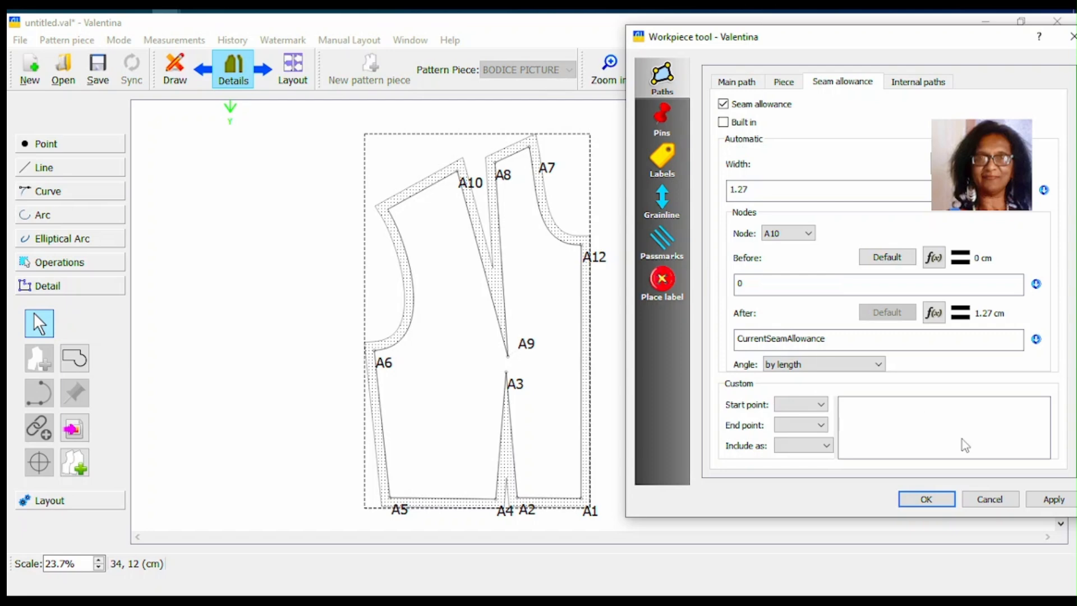
{"action": "left_click", "coordinate": [1048, 504]}
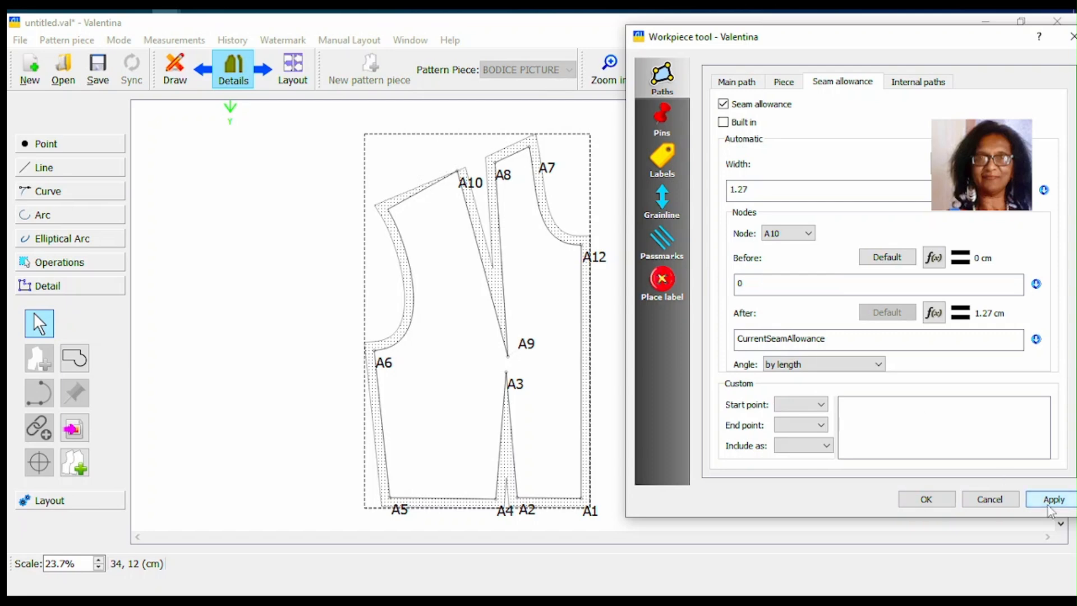
{"action": "left_click", "coordinate": [883, 257]}
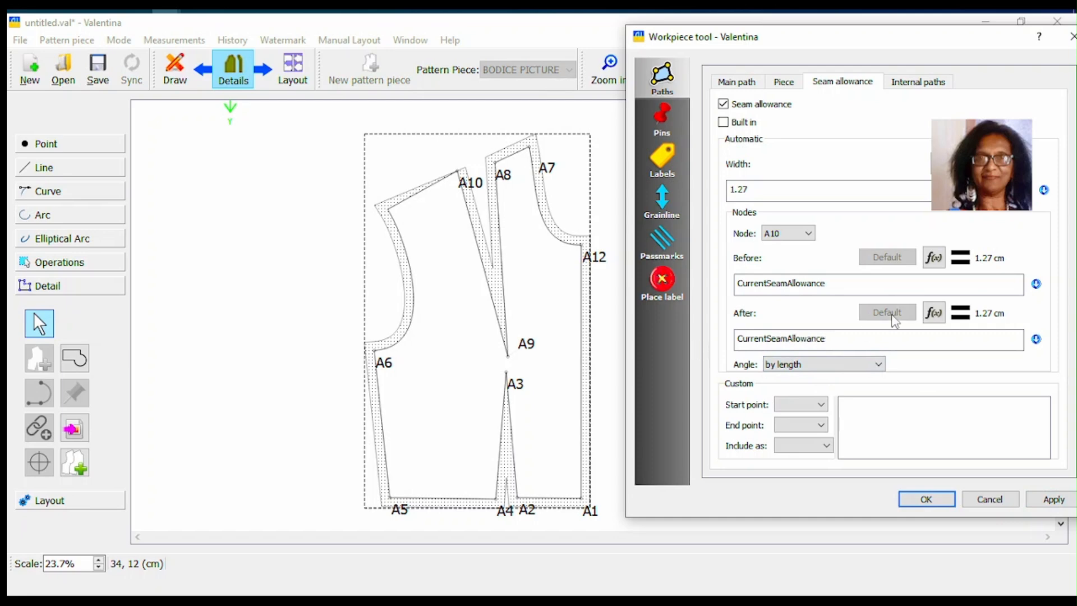
{"action": "left_click", "coordinate": [1052, 499]}
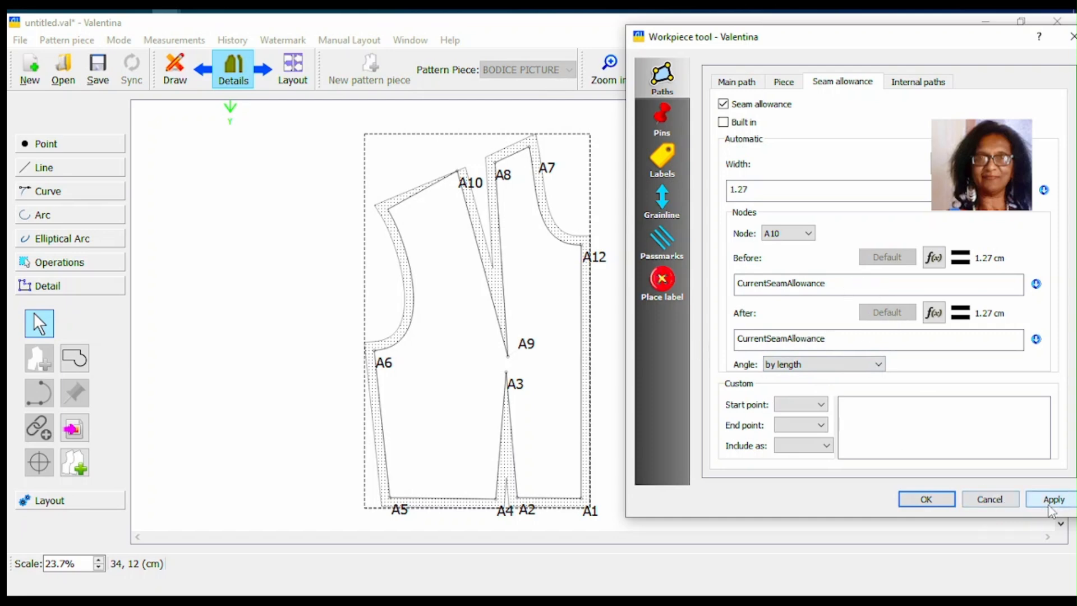
Step: Set the seam allowance after node A10 to 0 and apply it
{"action": "left_click_drag", "start_coordinate": [840, 348], "coordinate": [707, 342]}
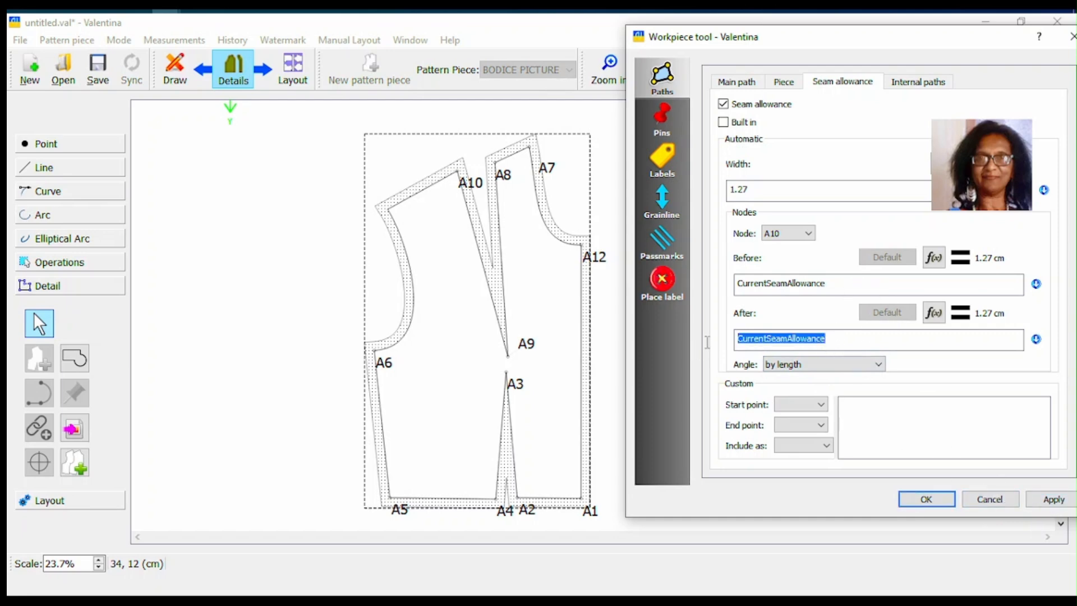
{"action": "type", "text": "0"}
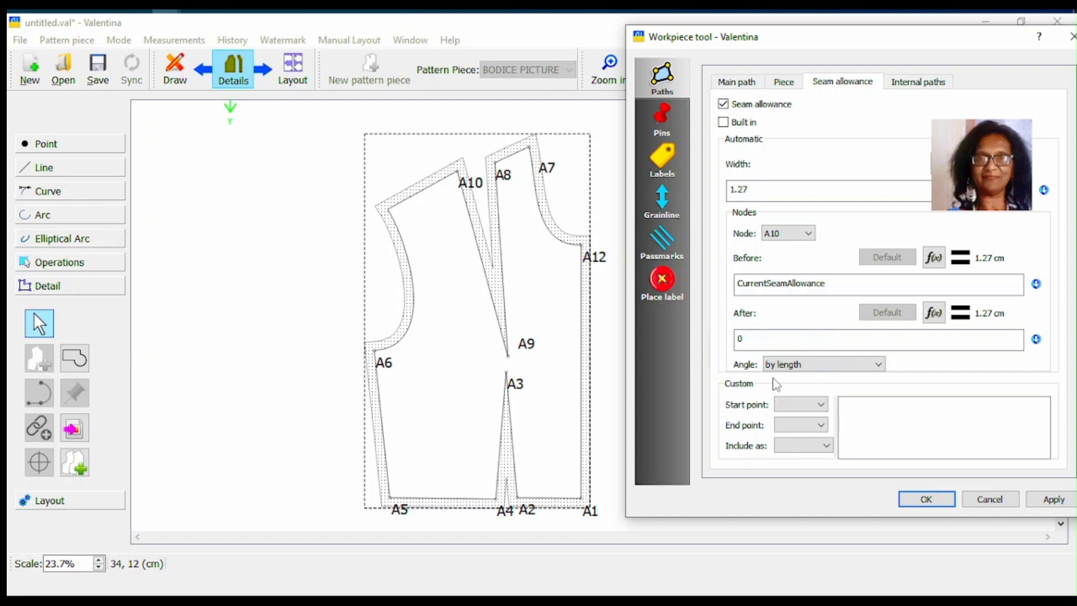
{"action": "left_click", "coordinate": [1038, 503]}
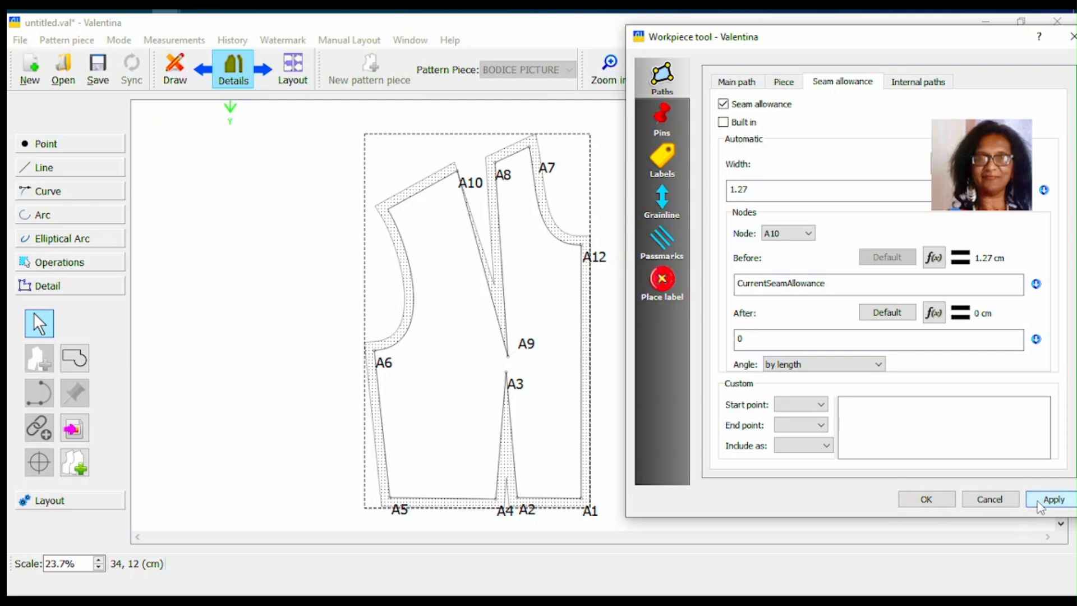
Step: Select node A9 and set the seam allowance before it to 0, applying the change
{"action": "left_click", "coordinate": [814, 231]}
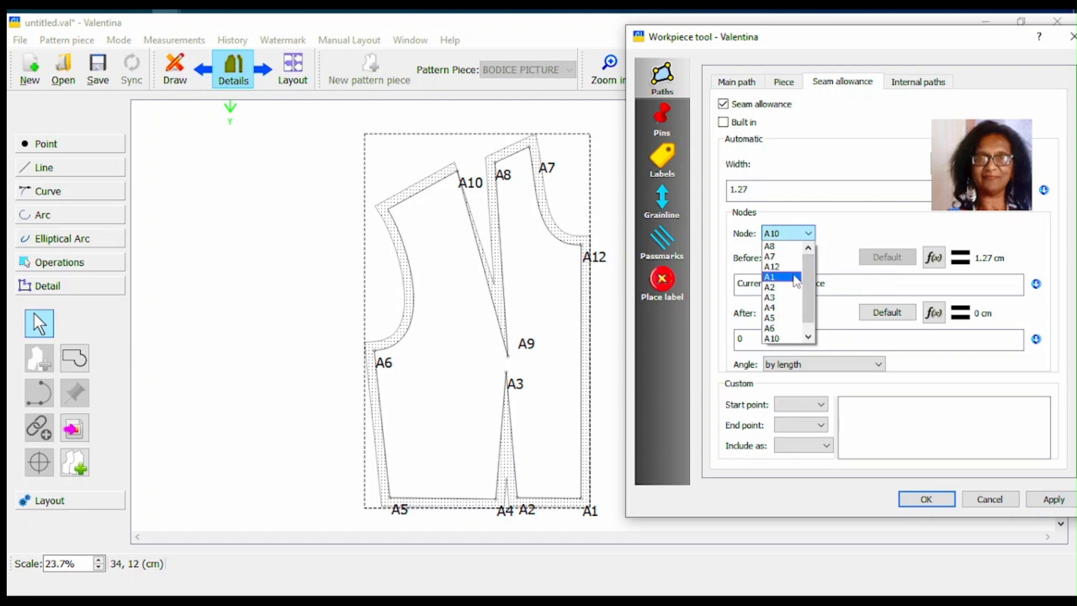
{"action": "scroll", "coordinate": [786, 336], "scroll_direction": "down", "scroll_amount": 1}
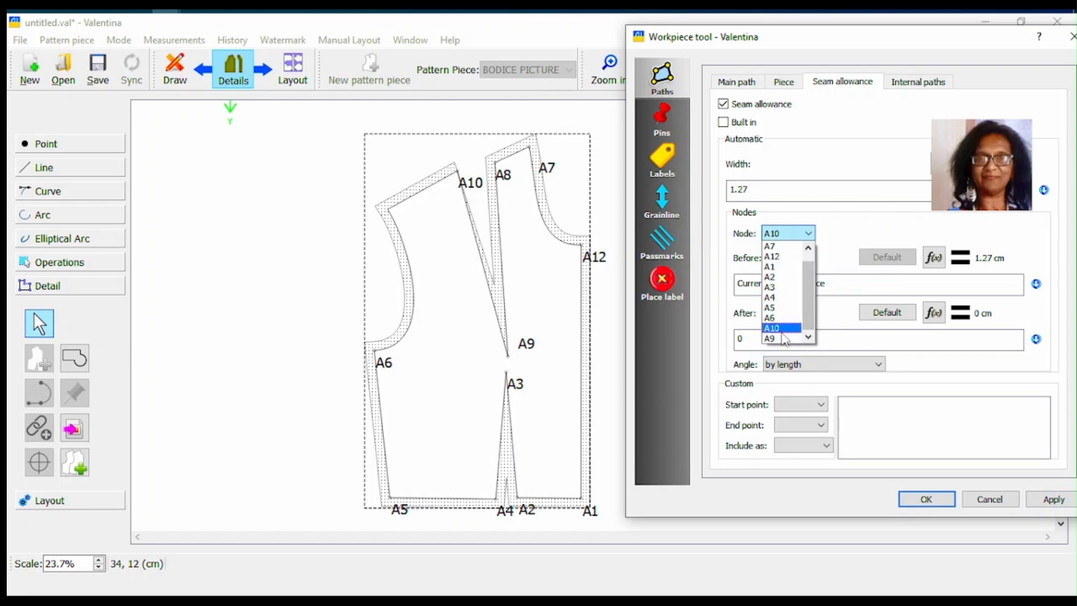
{"action": "left_click", "coordinate": [784, 338]}
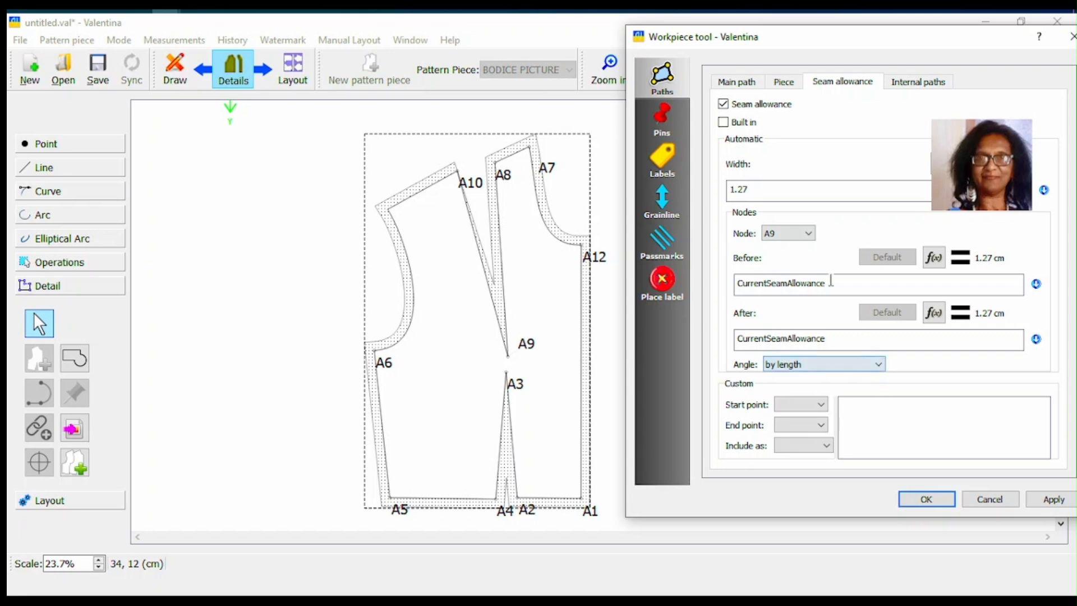
{"action": "double_click", "coordinate": [753, 283]}
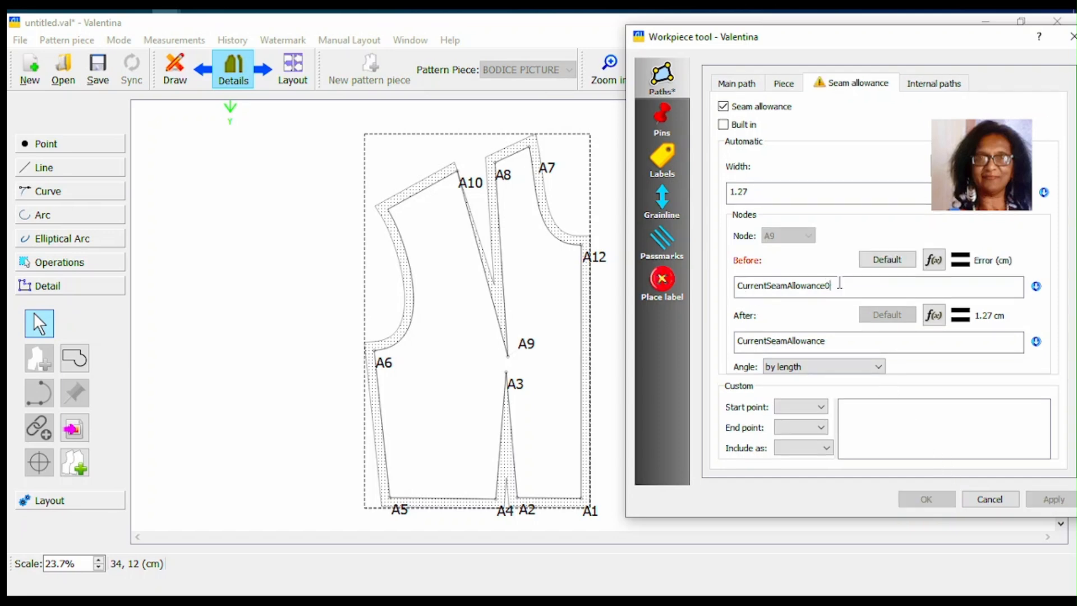
{"action": "double_click", "coordinate": [747, 290]}
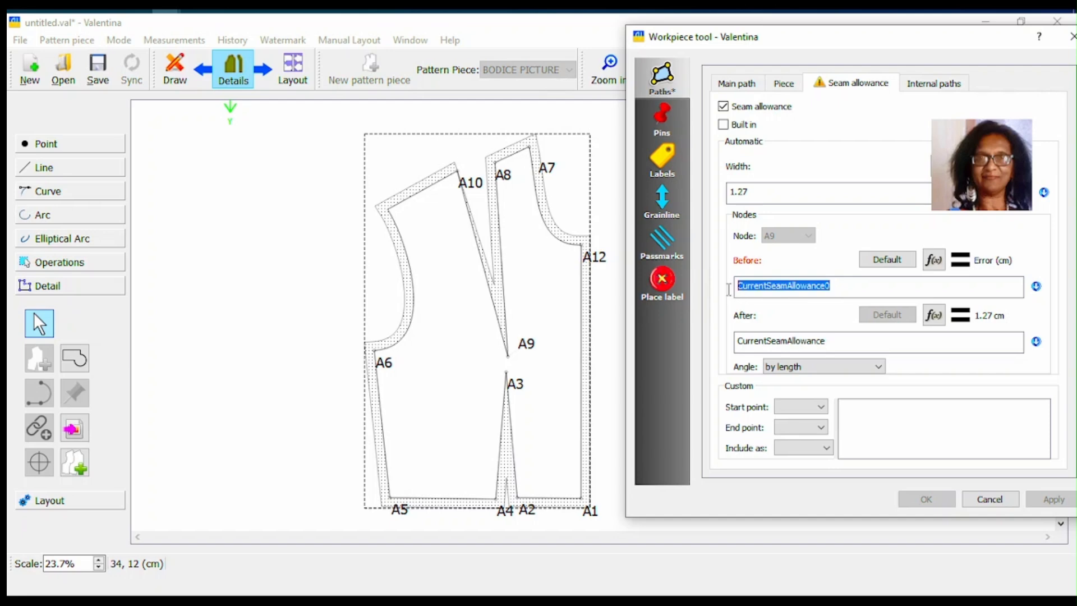
{"action": "type", "text": "0"}
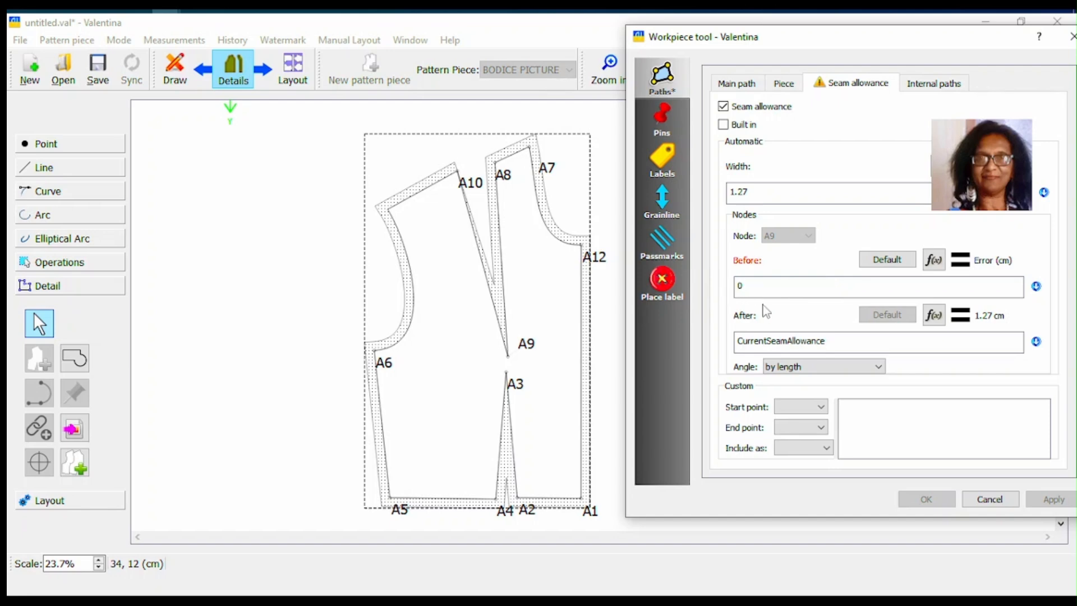
{"action": "left_click", "coordinate": [1053, 502]}
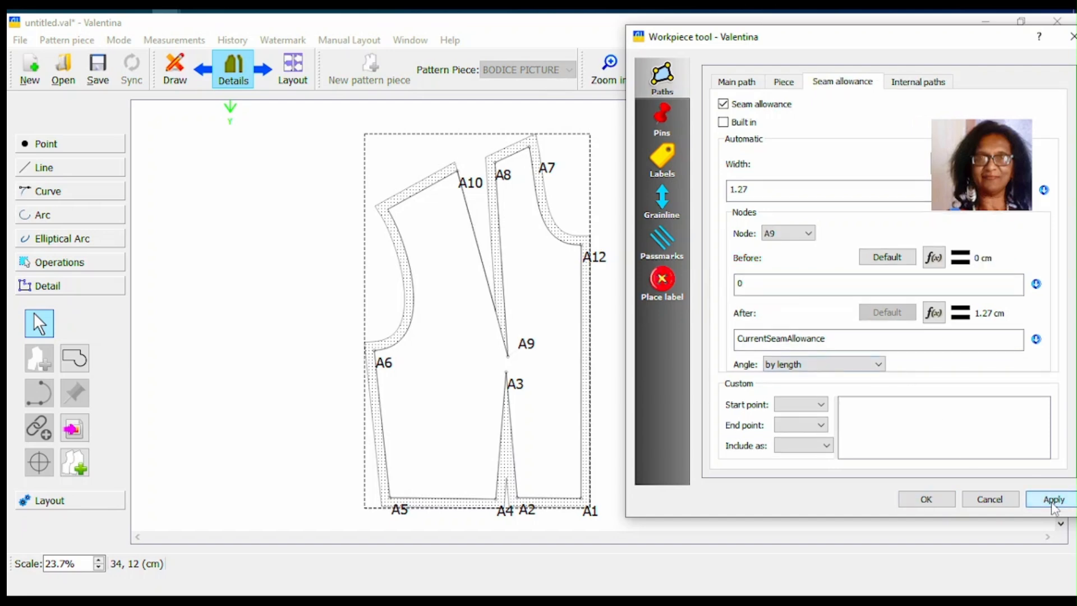
Step: Set the seam allowance after node A9 to 0 and apply it
{"action": "left_click", "coordinate": [828, 338]}
{"action": "key", "text": "ctrl+a"}
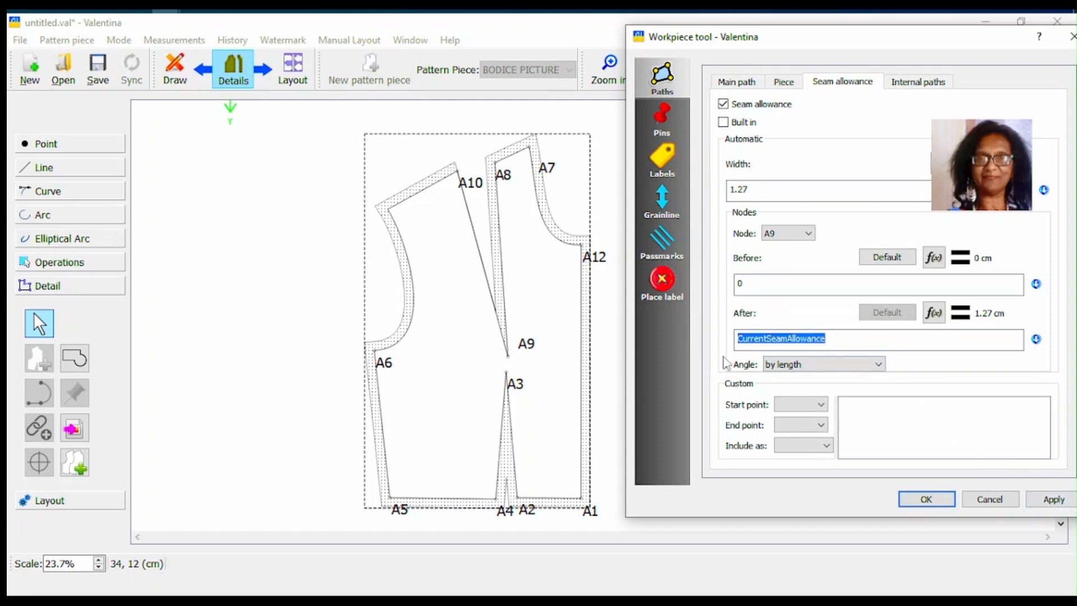
{"action": "type", "text": "0"}
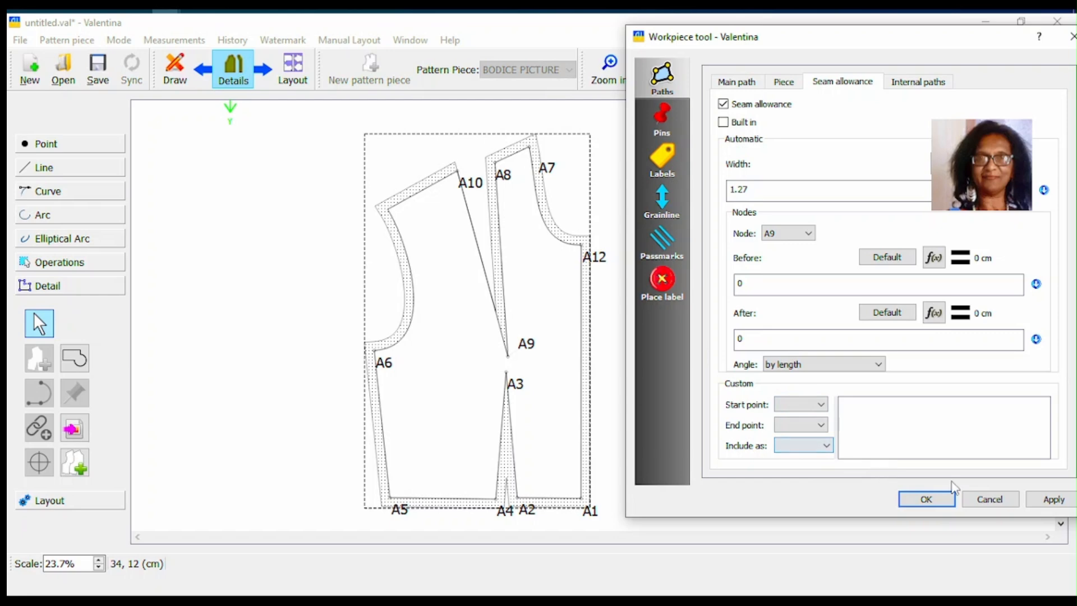
{"action": "left_click", "coordinate": [1053, 501]}
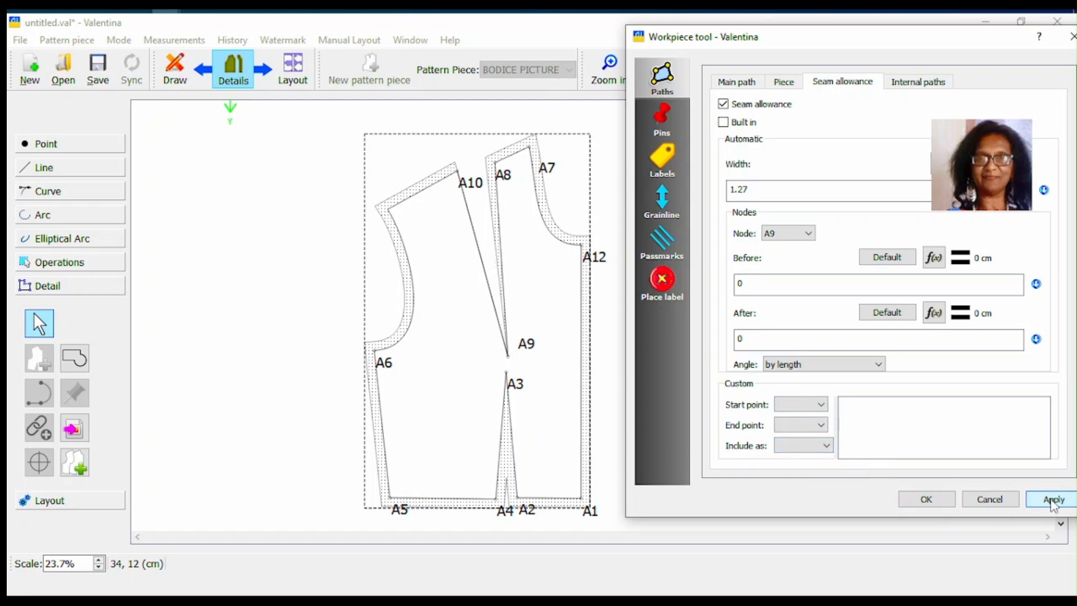
Step: Select node A8 for editing its seam allowance
{"action": "left_click", "coordinate": [808, 234]}
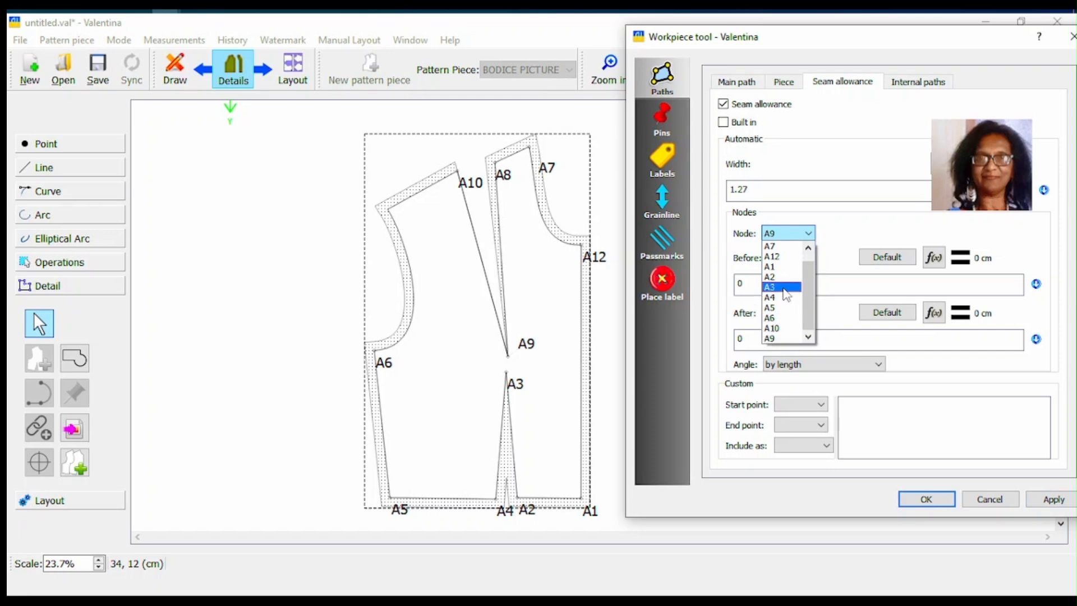
{"action": "left_click_drag", "start_coordinate": [808, 279], "coordinate": [807, 268]}
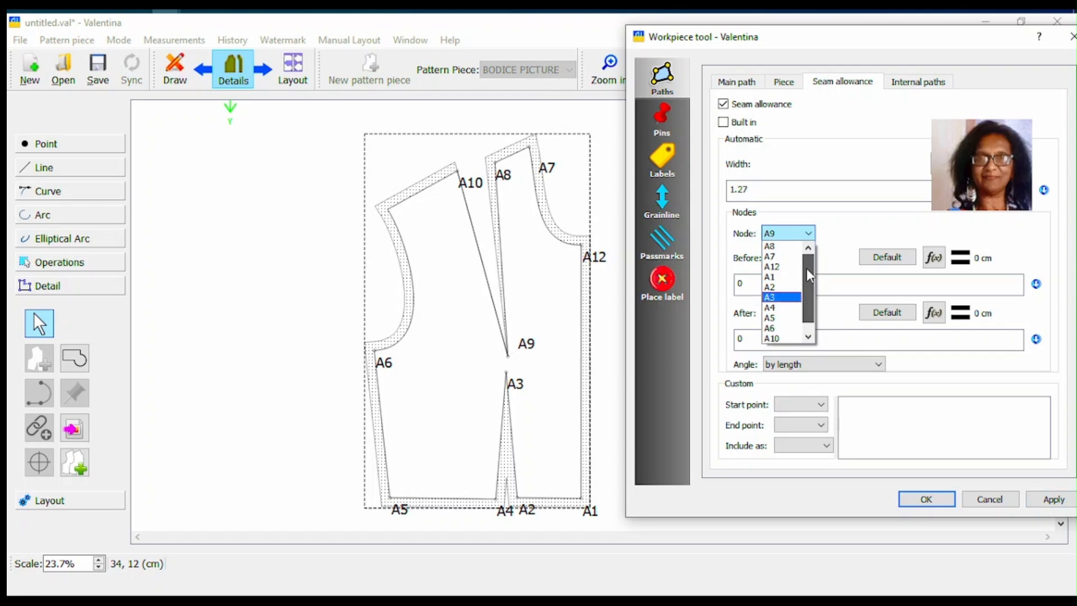
{"action": "left_click", "coordinate": [773, 247]}
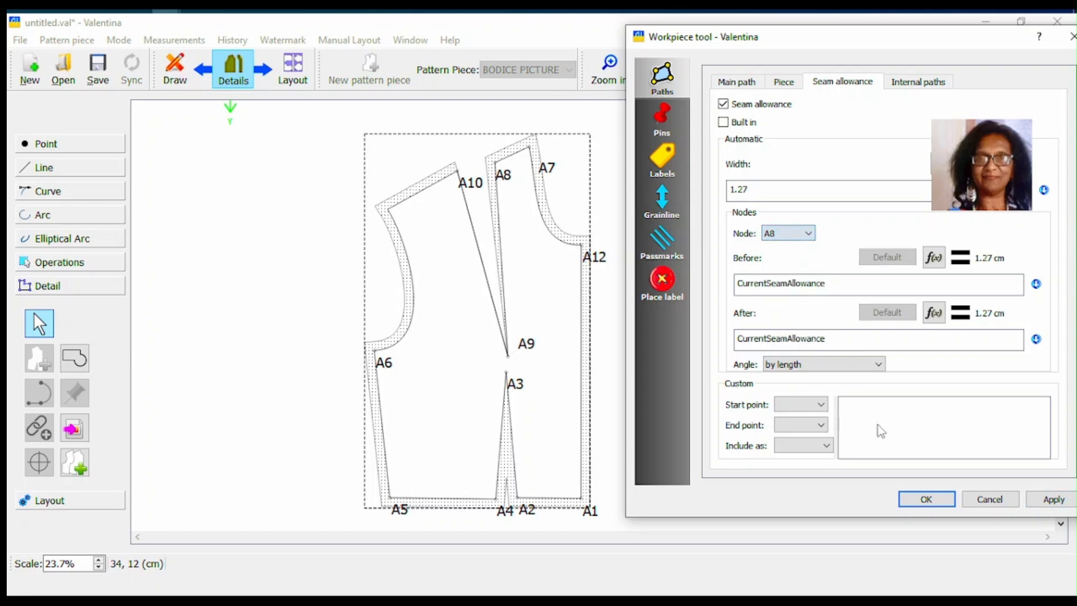
Step: Try a seam allowance of 0 after node A8, and restore its default width
{"action": "double_click", "coordinate": [739, 338]}
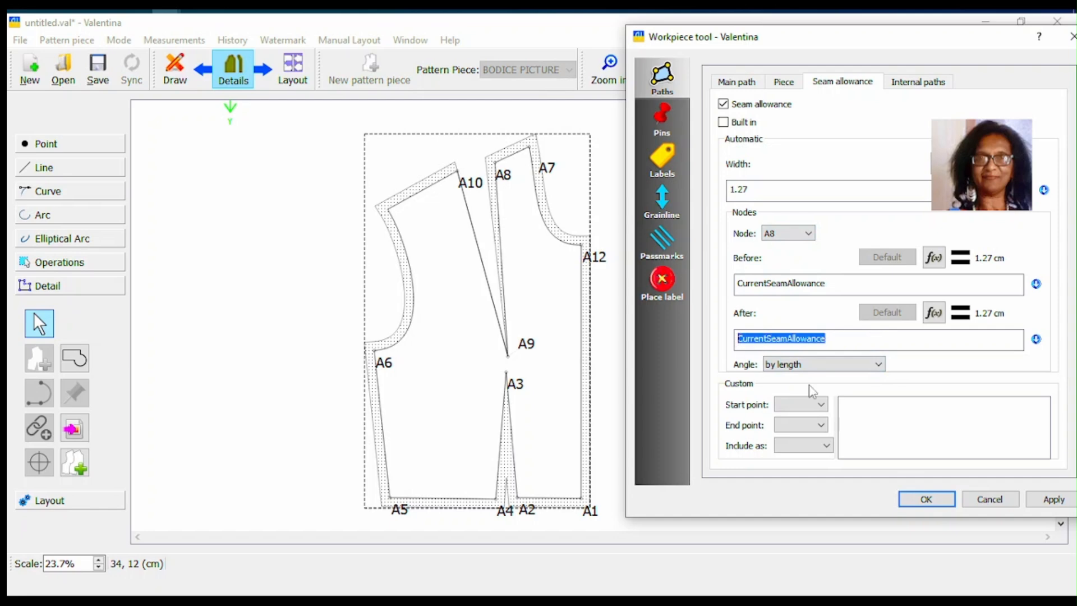
{"action": "type", "text": "0"}
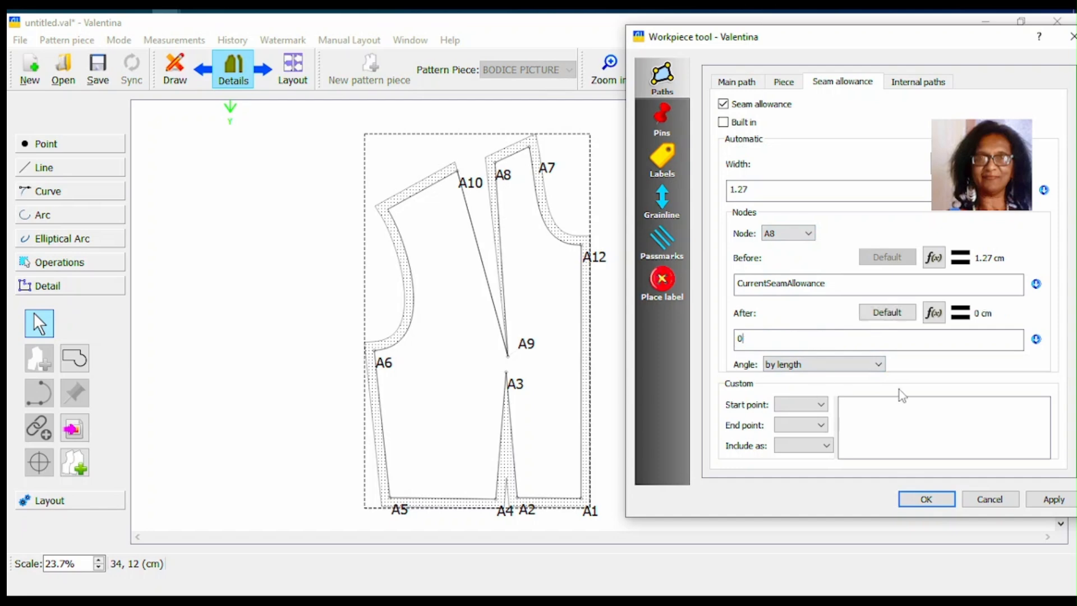
{"action": "left_click", "coordinate": [1053, 500]}
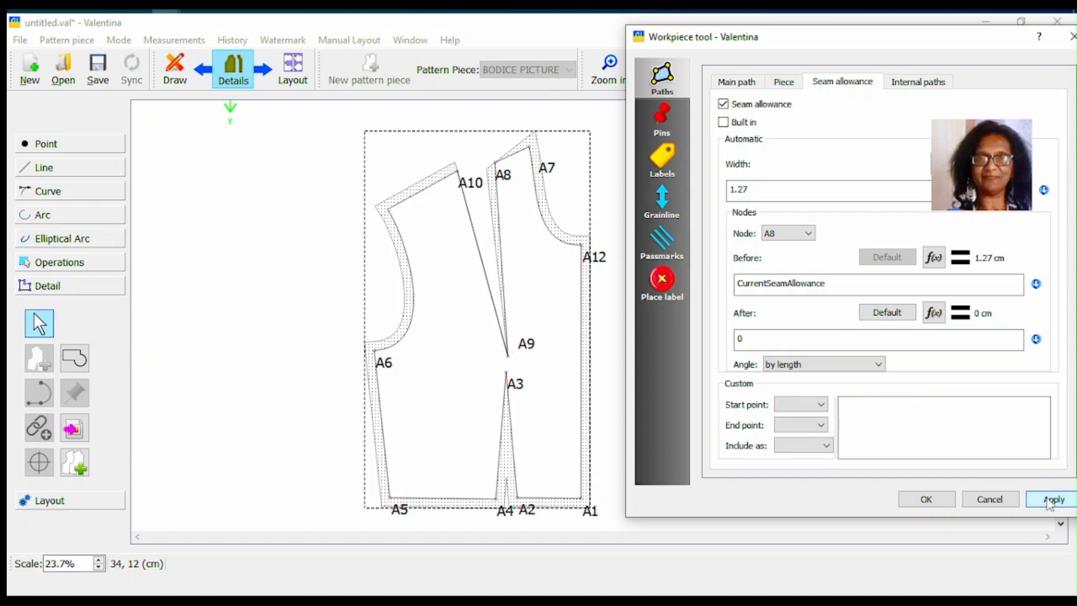
{"action": "left_click", "coordinate": [869, 318]}
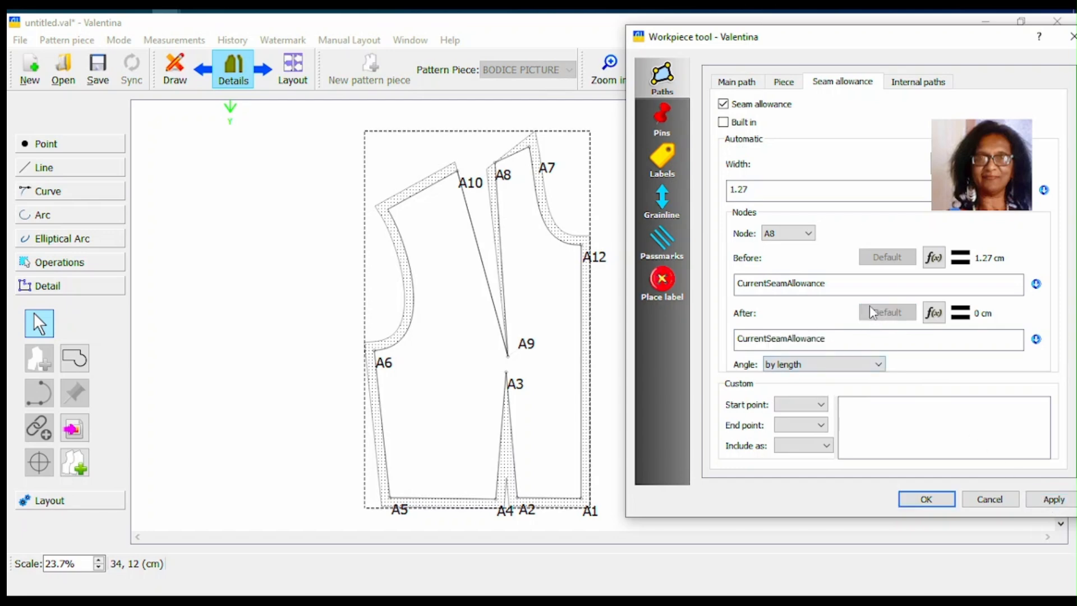
Step: Set the seam allowance before node A8 to 0 and apply it
{"action": "left_click", "coordinate": [843, 282]}
{"action": "left_click_drag", "start_coordinate": [842, 282], "coordinate": [688, 288]}
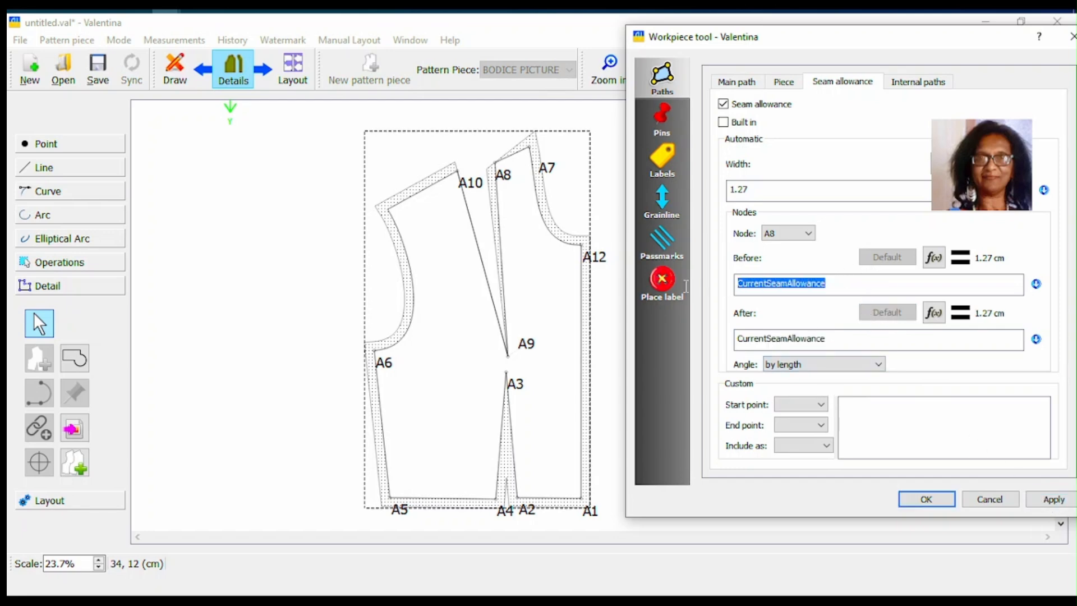
{"action": "type", "text": "0"}
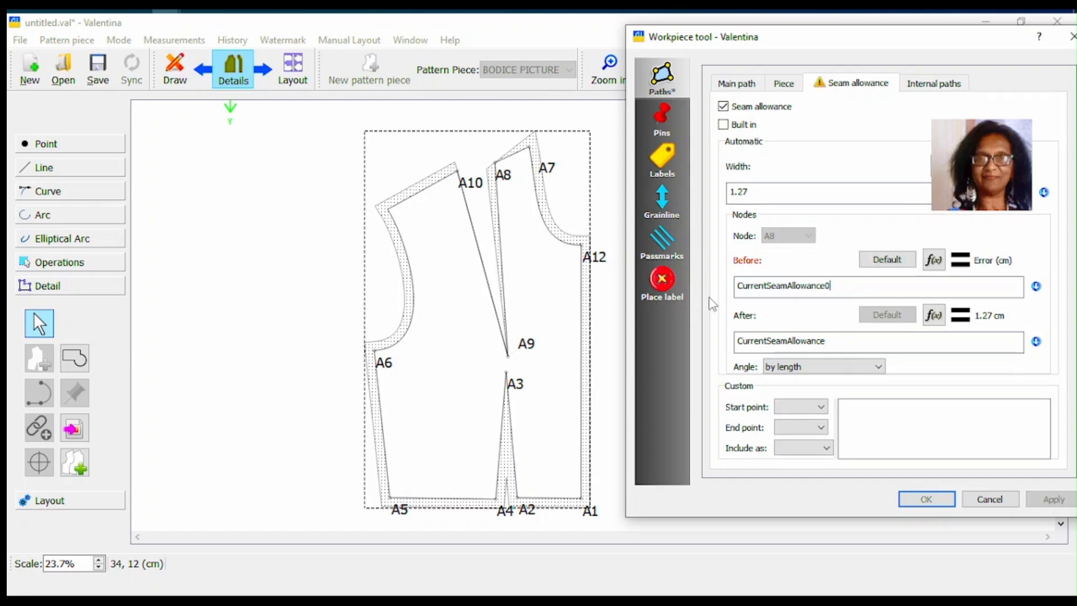
{"action": "double_click", "coordinate": [787, 287]}
{"action": "type", "text": "0"}
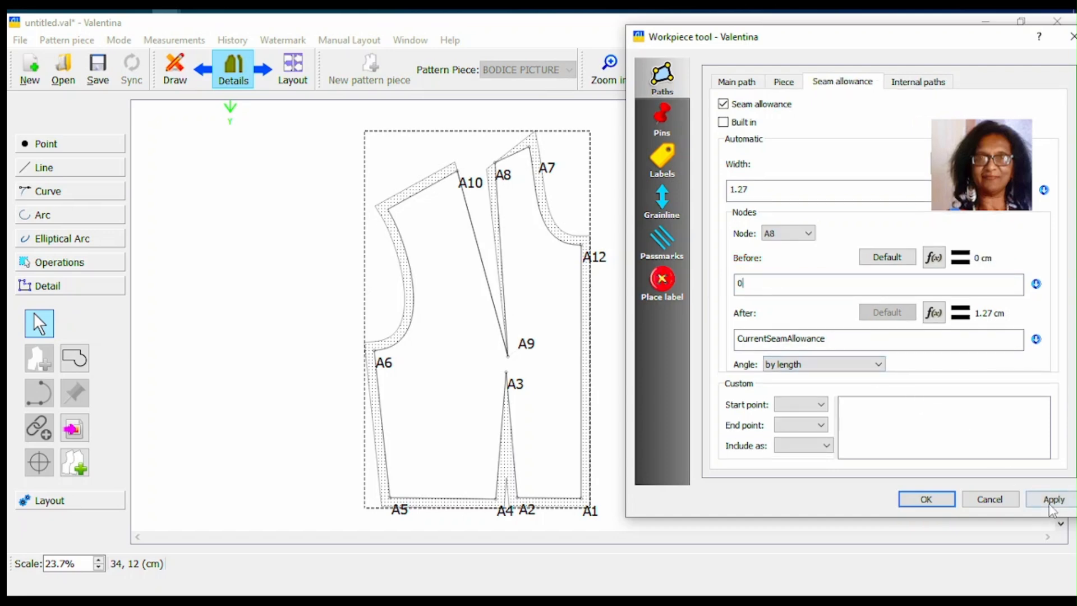
{"action": "left_click", "coordinate": [1051, 504]}
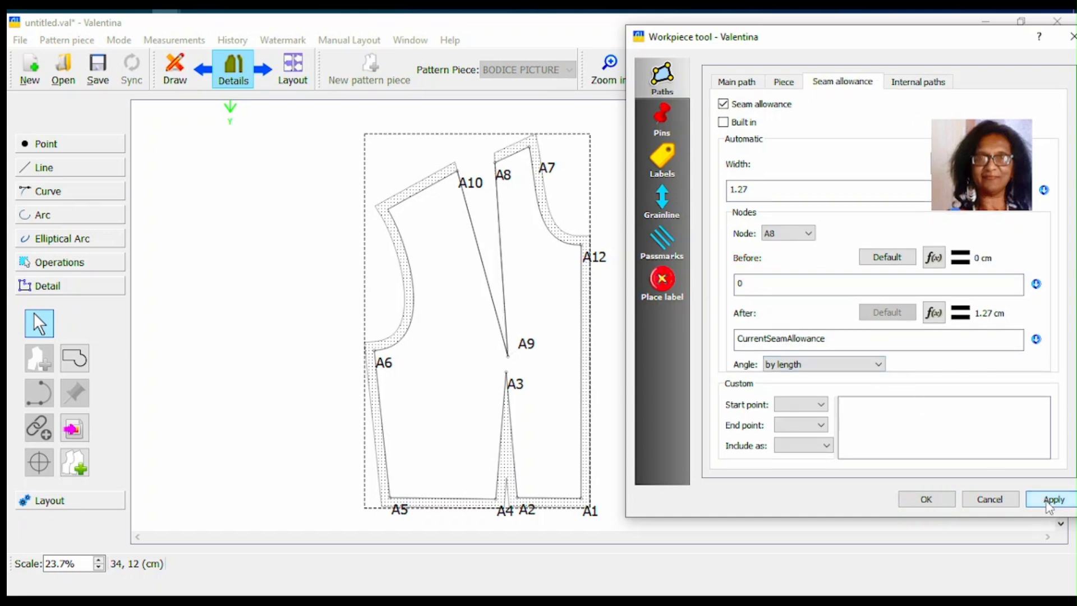
Step: Set the seam allowance both before and after node A3 to 0 and apply it
{"action": "left_click", "coordinate": [810, 234]}
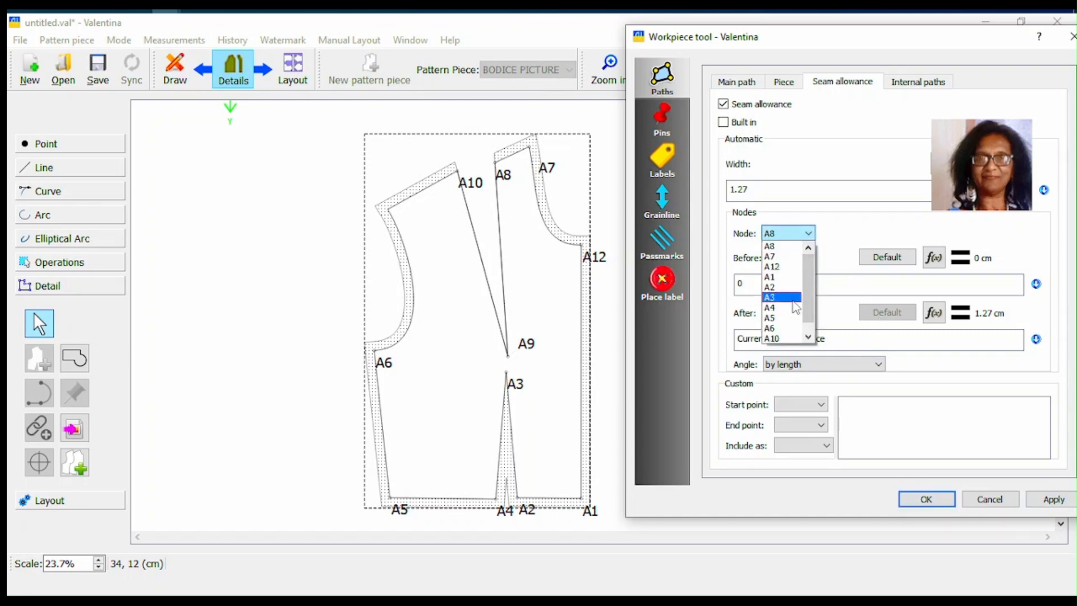
{"action": "left_click", "coordinate": [780, 297]}
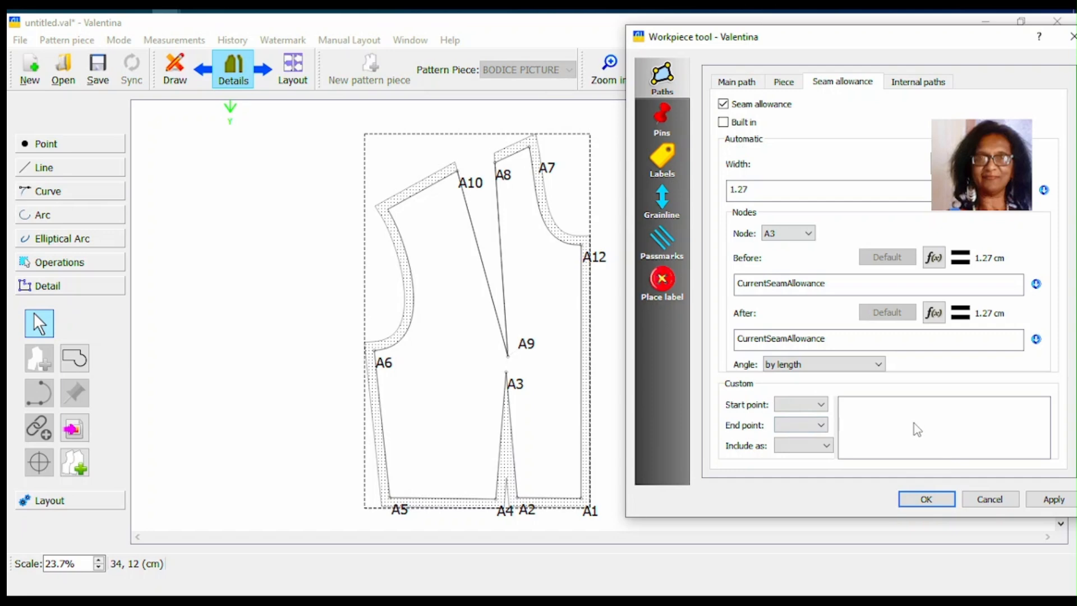
{"action": "double_click", "coordinate": [771, 286]}
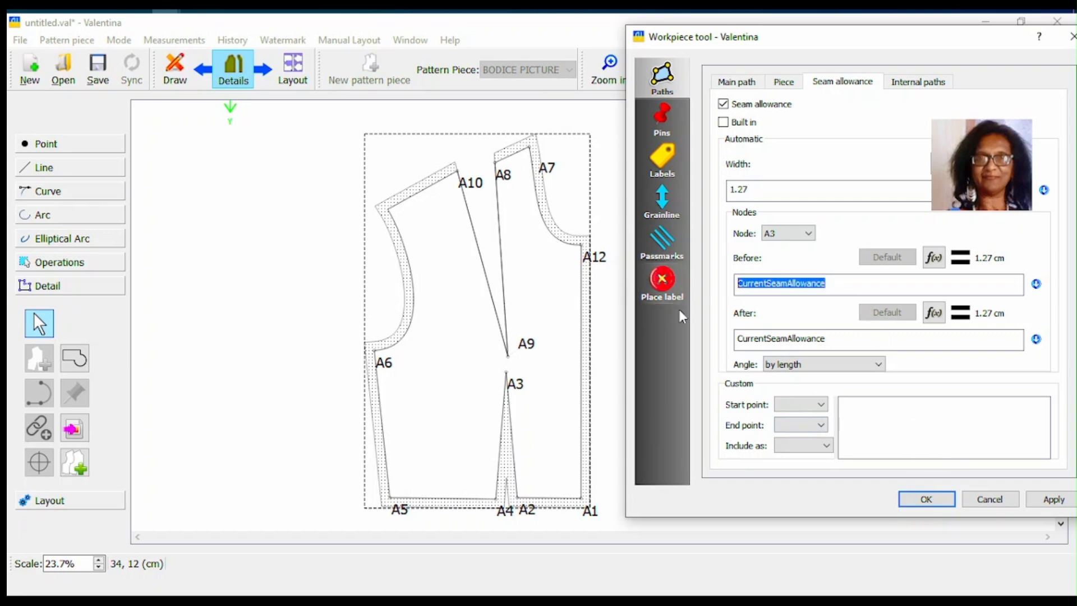
{"action": "type", "text": "0"}
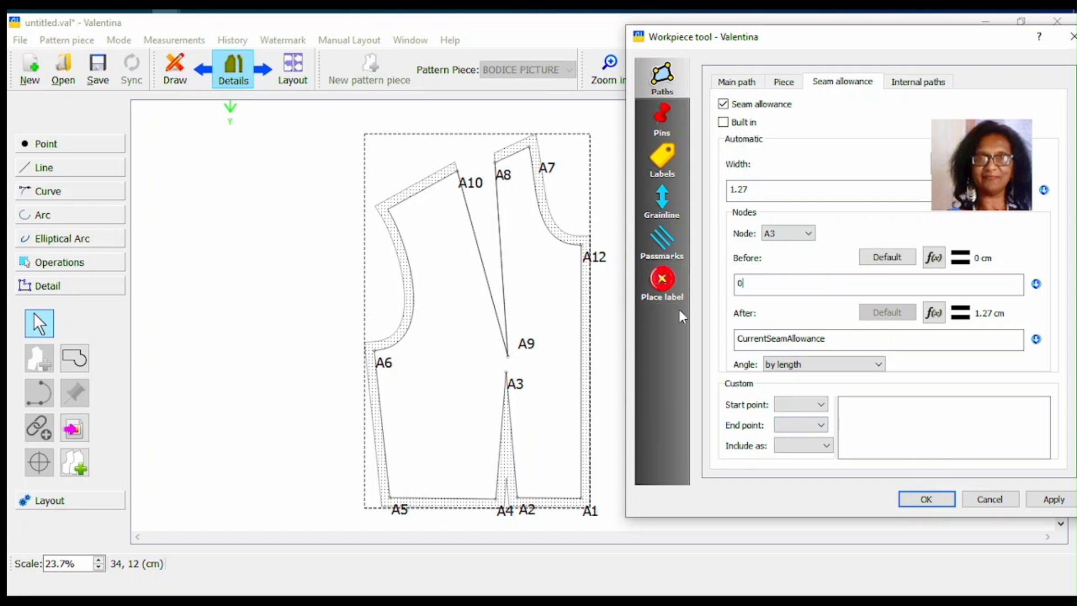
{"action": "double_click", "coordinate": [839, 343]}
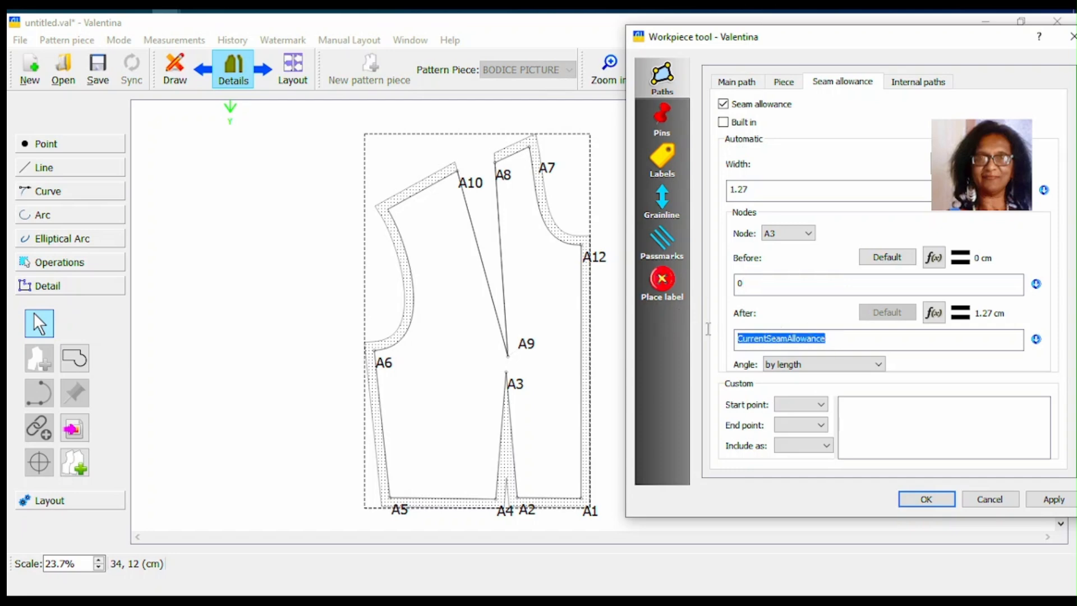
{"action": "type", "text": "0"}
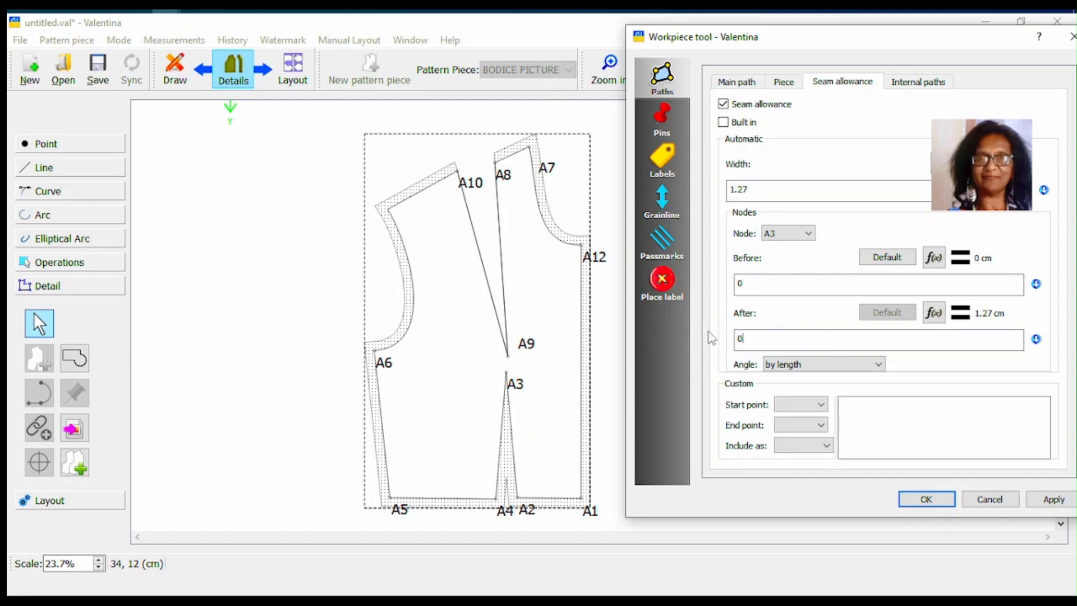
{"action": "left_click", "coordinate": [1044, 497]}
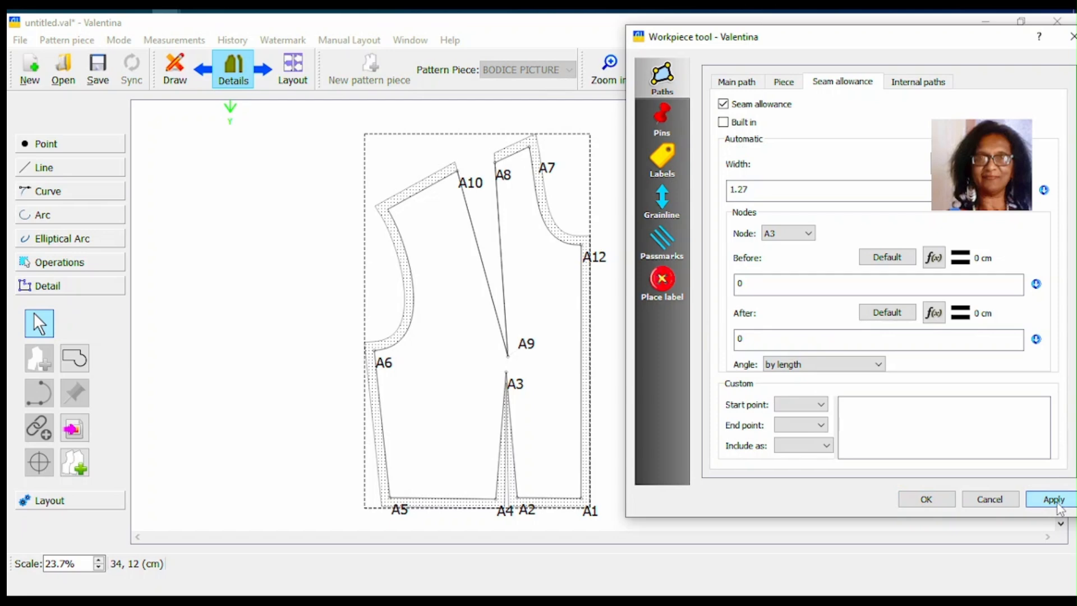
Step: Set the seam allowance before node A4 to 0 and apply it
{"action": "left_click", "coordinate": [806, 233]}
{"action": "left_click", "coordinate": [786, 308]}
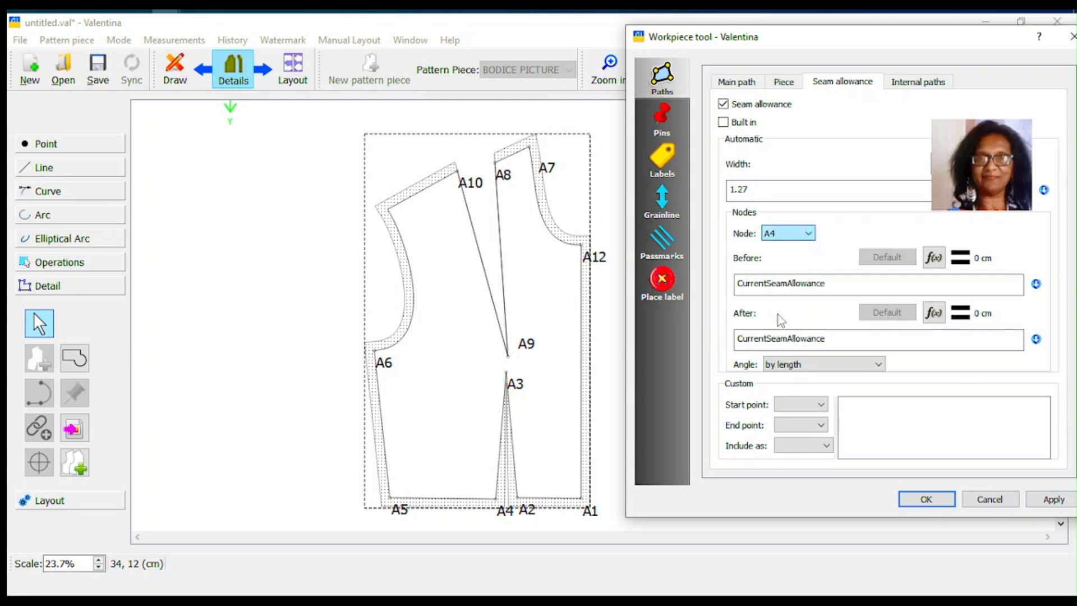
{"action": "left_click_drag", "start_coordinate": [835, 289], "coordinate": [716, 273]}
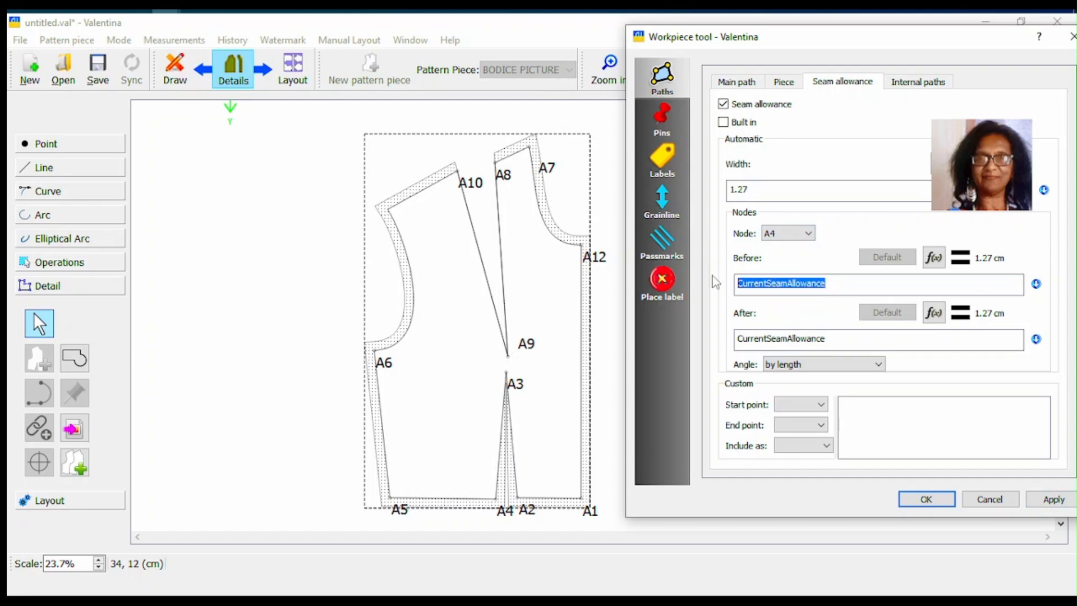
{"action": "type", "text": "0"}
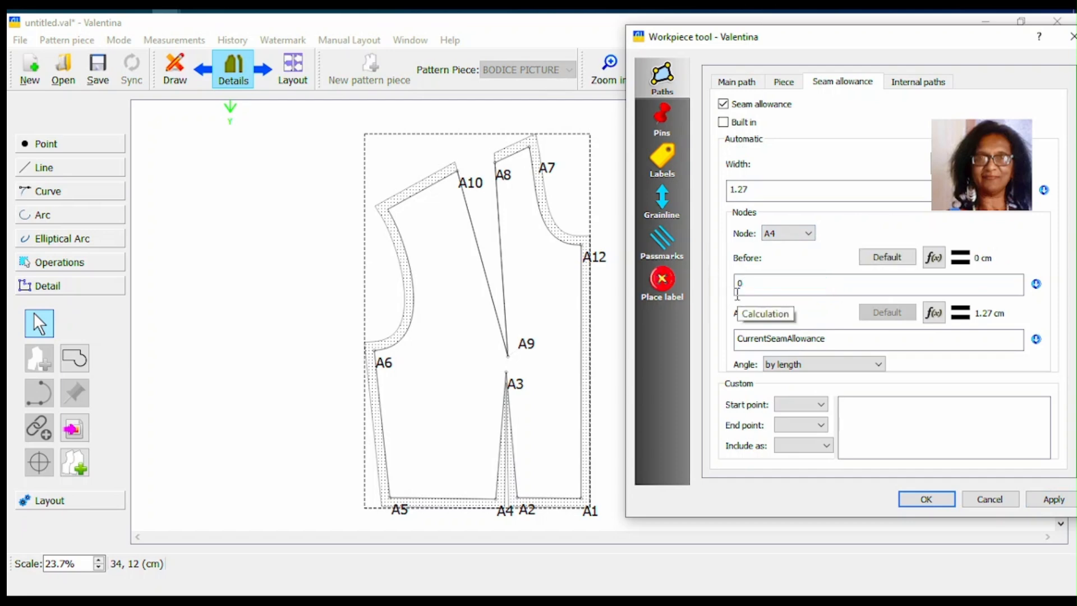
{"action": "left_click", "coordinate": [1049, 504]}
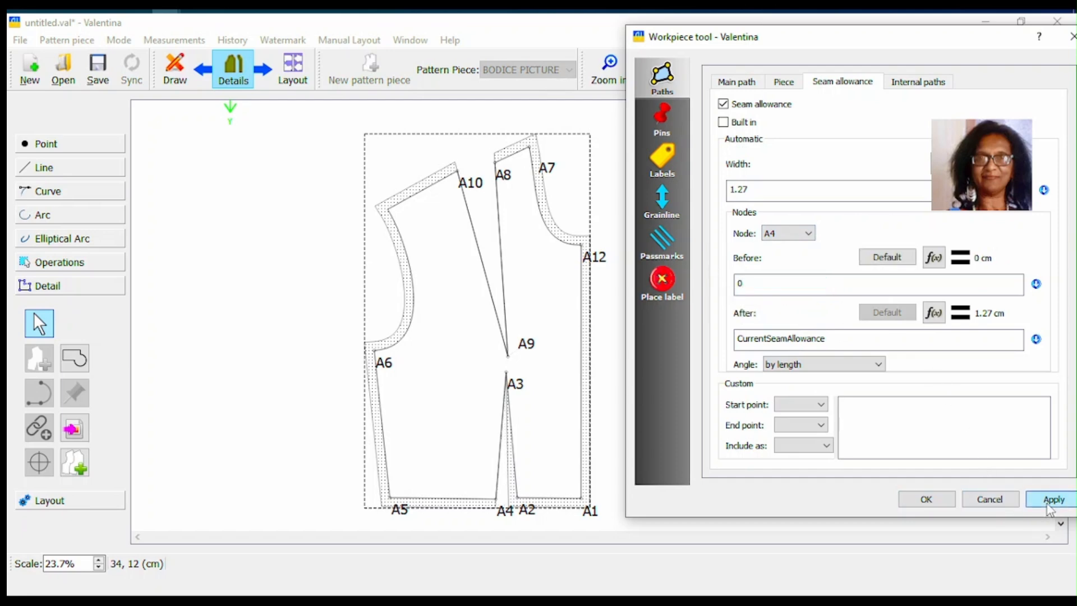
Step: Set the seam allowance after node A2 to 0, apply it and accept the piece options
{"action": "left_click", "coordinate": [811, 234]}
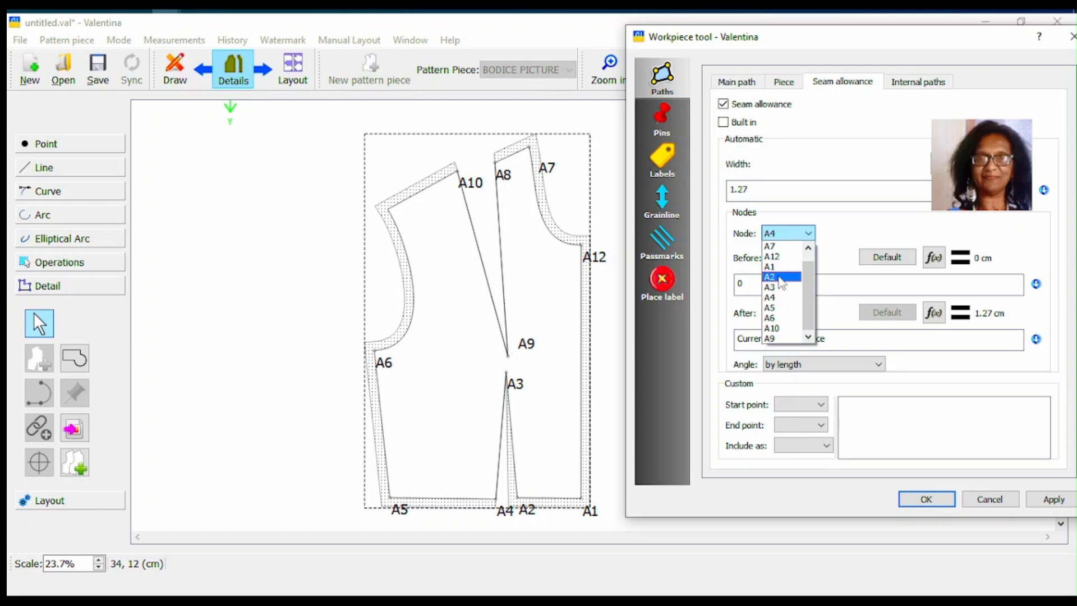
{"action": "left_click", "coordinate": [781, 278]}
{"action": "left_click_drag", "start_coordinate": [830, 340], "coordinate": [698, 331]}
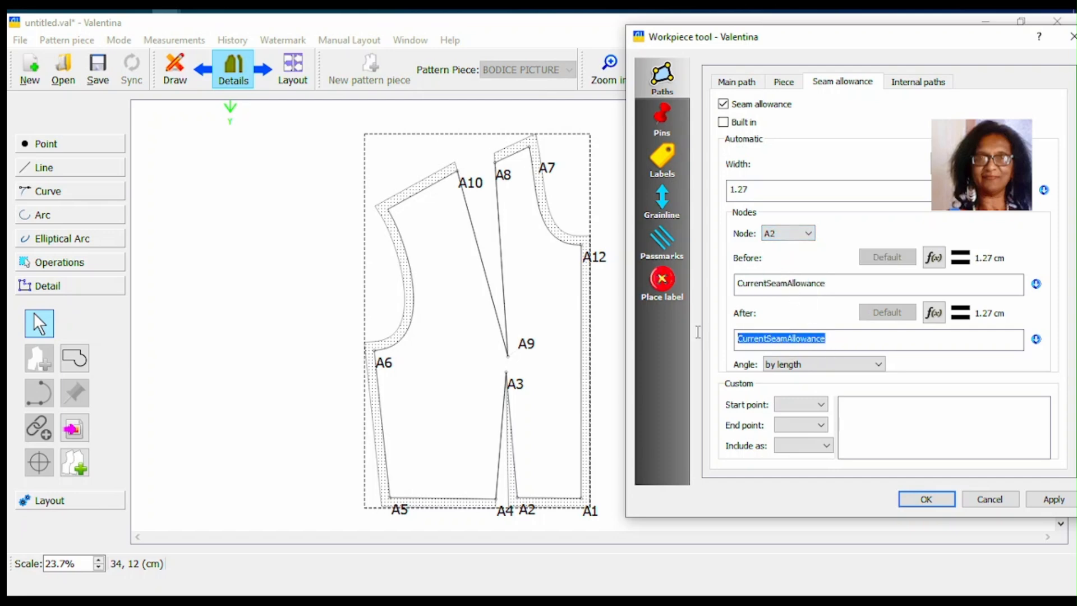
{"action": "type", "text": "0"}
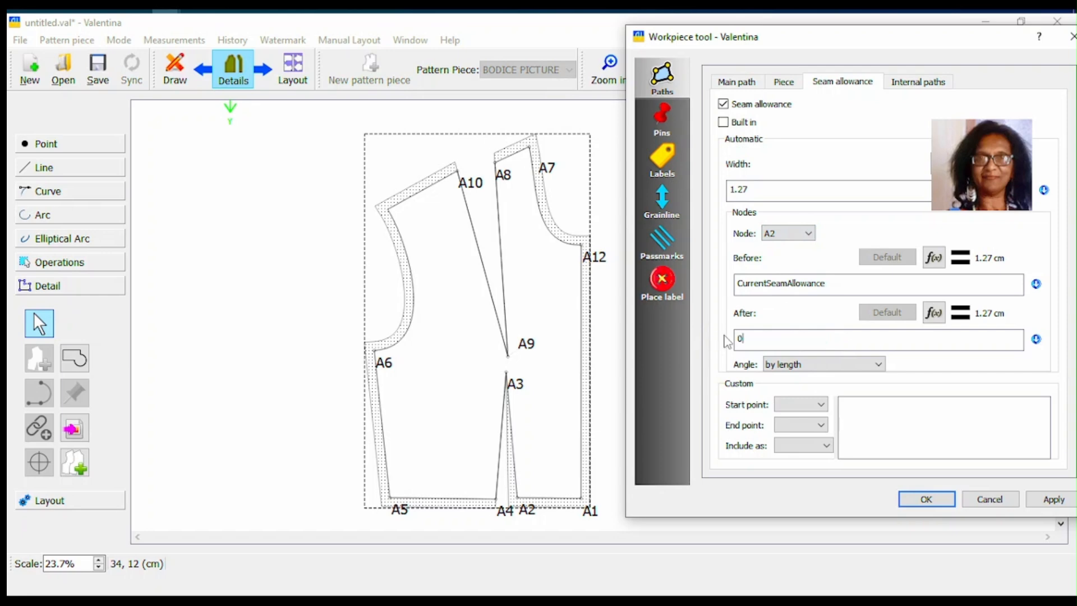
{"action": "left_click", "coordinate": [1052, 499]}
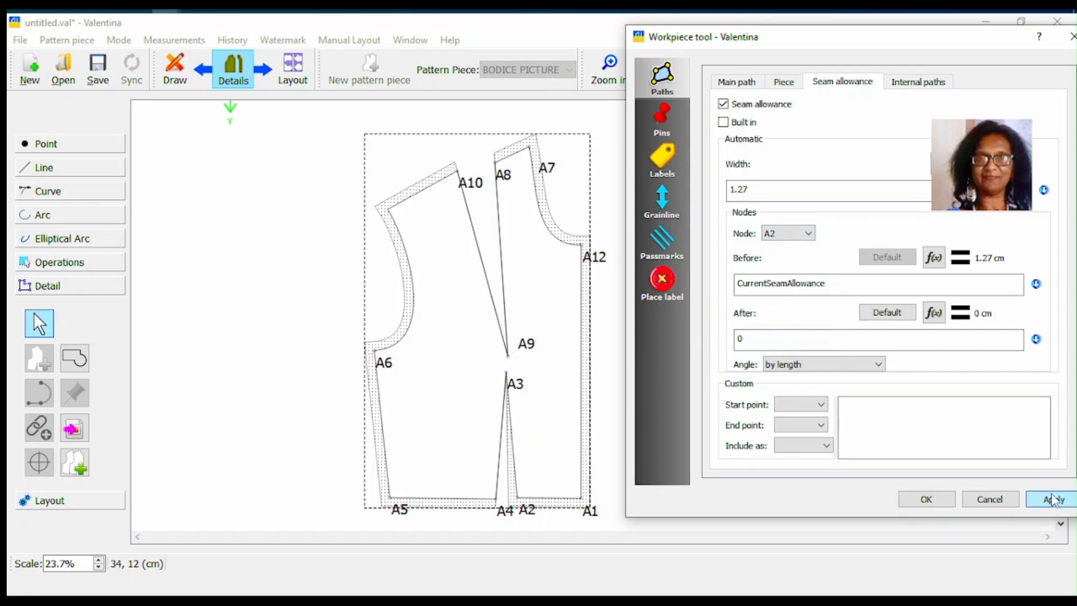
{"action": "left_click", "coordinate": [926, 498]}
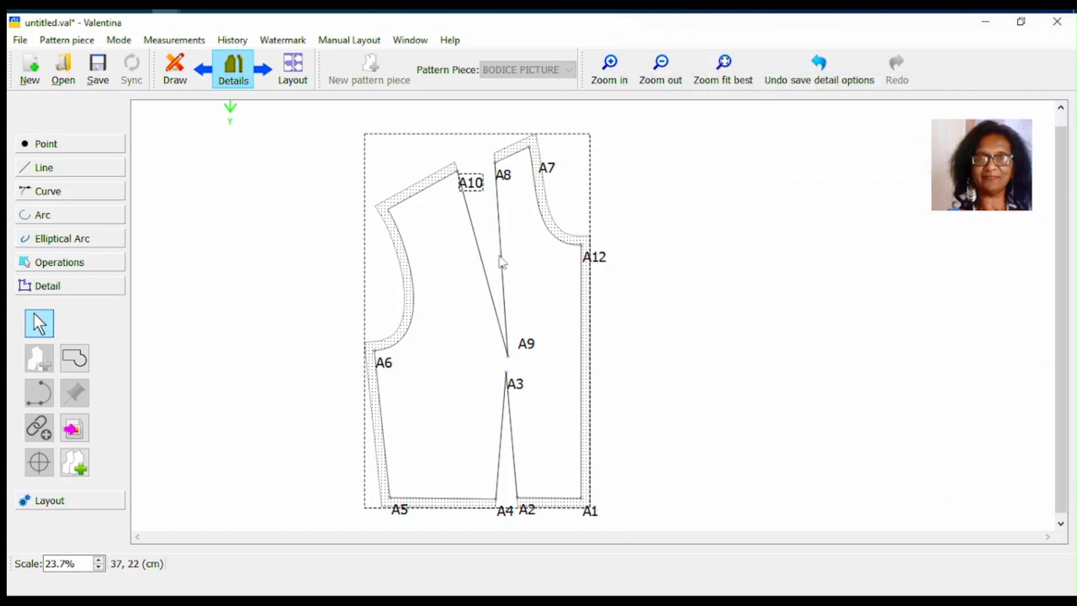
Step: Open the front bodice piece's pattern label template for editing and add the text line FRONT BODICE
{"action": "right_click", "coordinate": [558, 242]}
{"action": "left_click", "coordinate": [592, 246]}
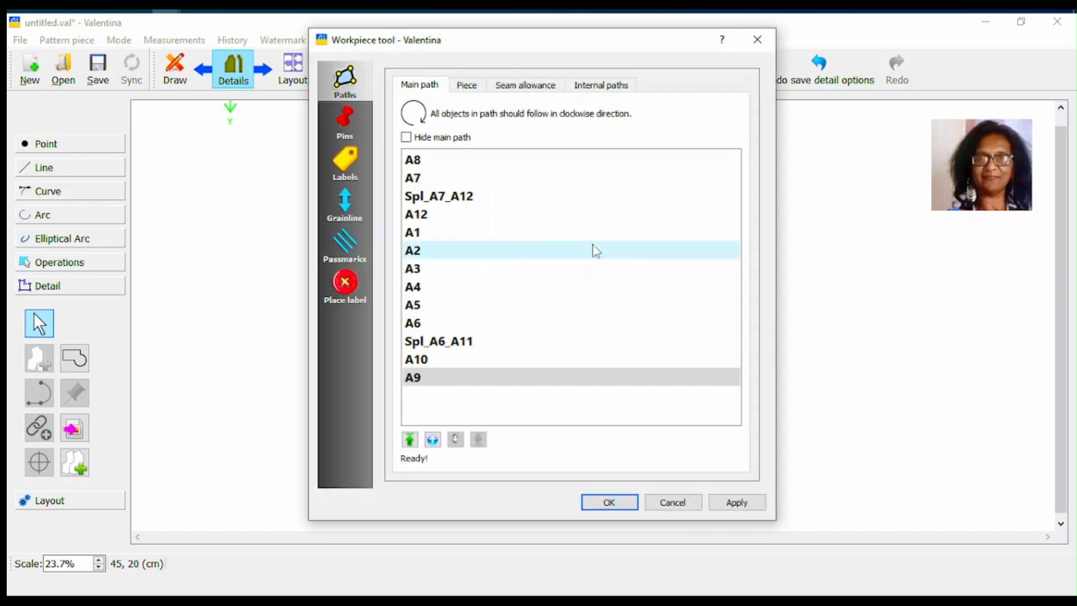
{"action": "left_click", "coordinate": [349, 160]}
{"action": "left_click", "coordinate": [512, 85]}
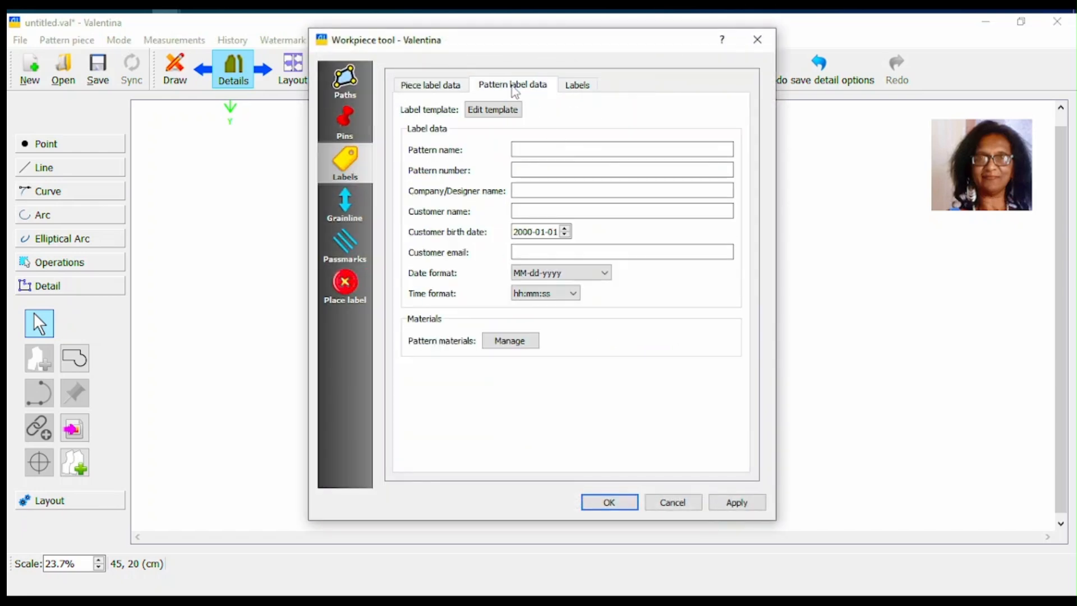
{"action": "left_click", "coordinate": [502, 118]}
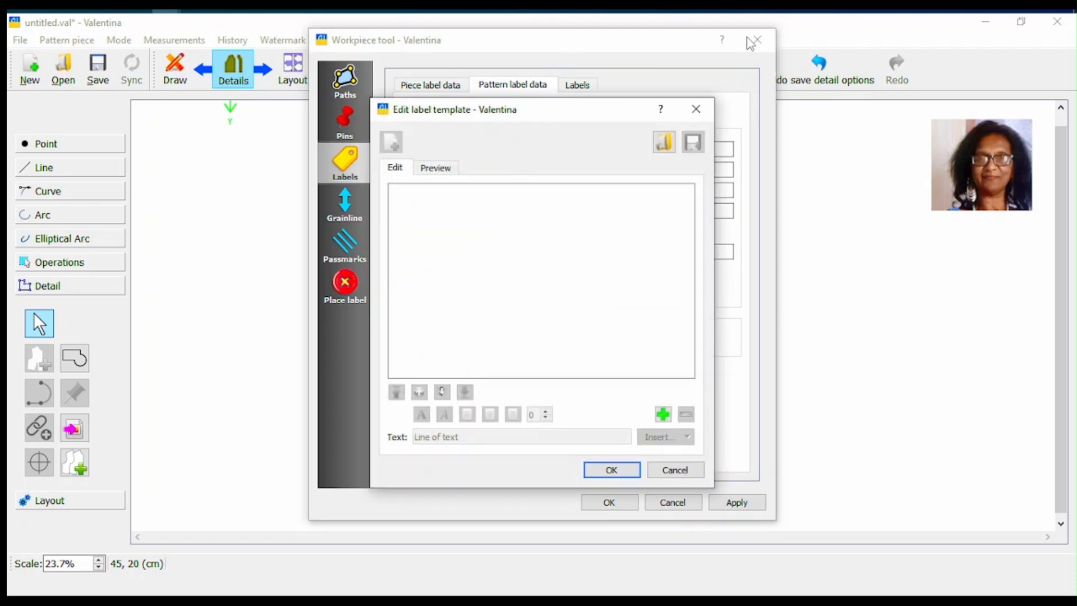
{"action": "left_click", "coordinate": [664, 415]}
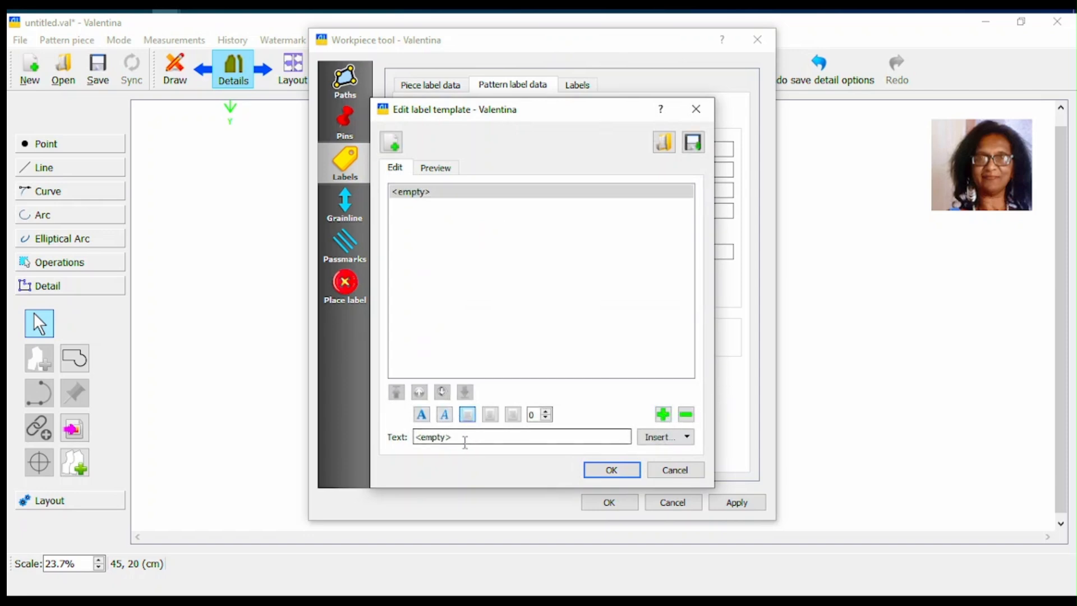
{"action": "mouse_move", "coordinate": [465, 442]}
{"action": "left_mouse_down"}
{"action": "mouse_move", "coordinate": [409, 444]}
{"action": "mouse_move", "coordinate": [464, 444]}
{"action": "left_mouse_up"}
{"action": "left_click", "coordinate": [409, 444]}
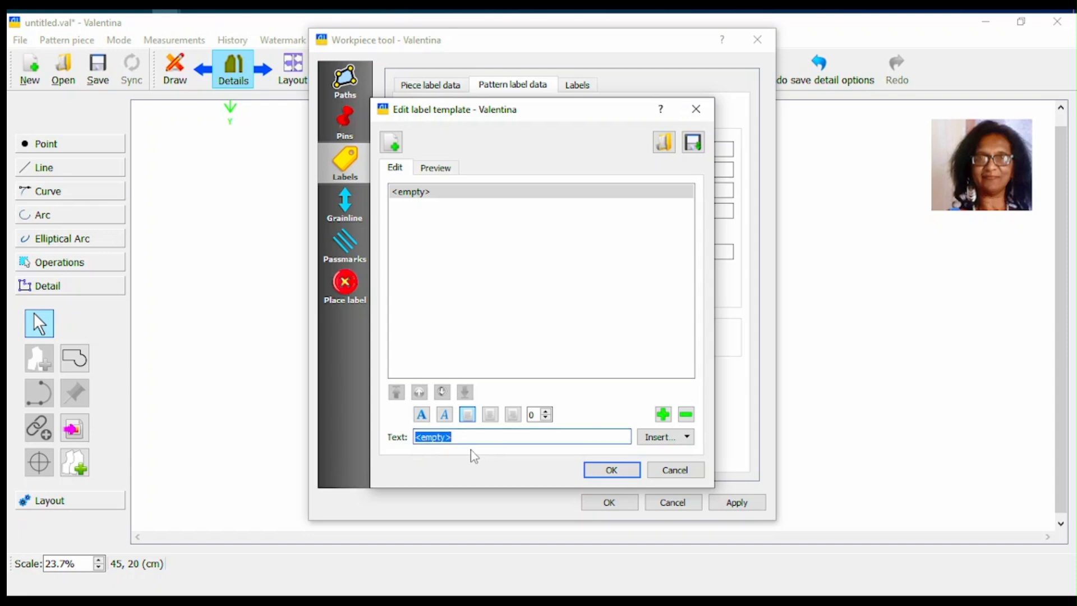
{"action": "type", "text": "FRON"}
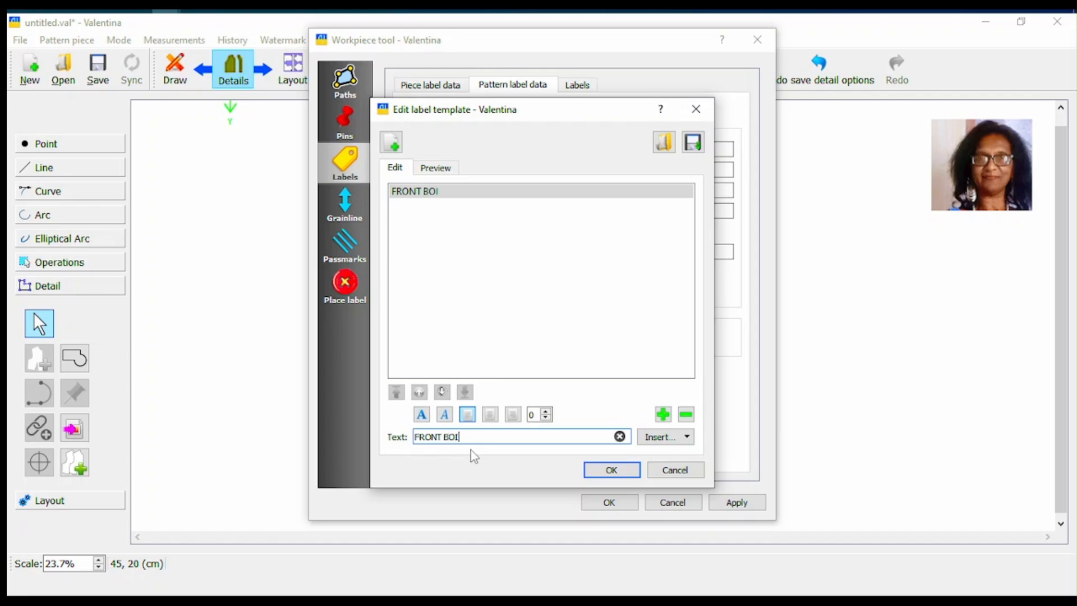
{"action": "type", "text": "T BODICE"}
Step: Add a second line reading CUT 2 to the pattern label template and accept the template
{"action": "left_click", "coordinate": [664, 419]}
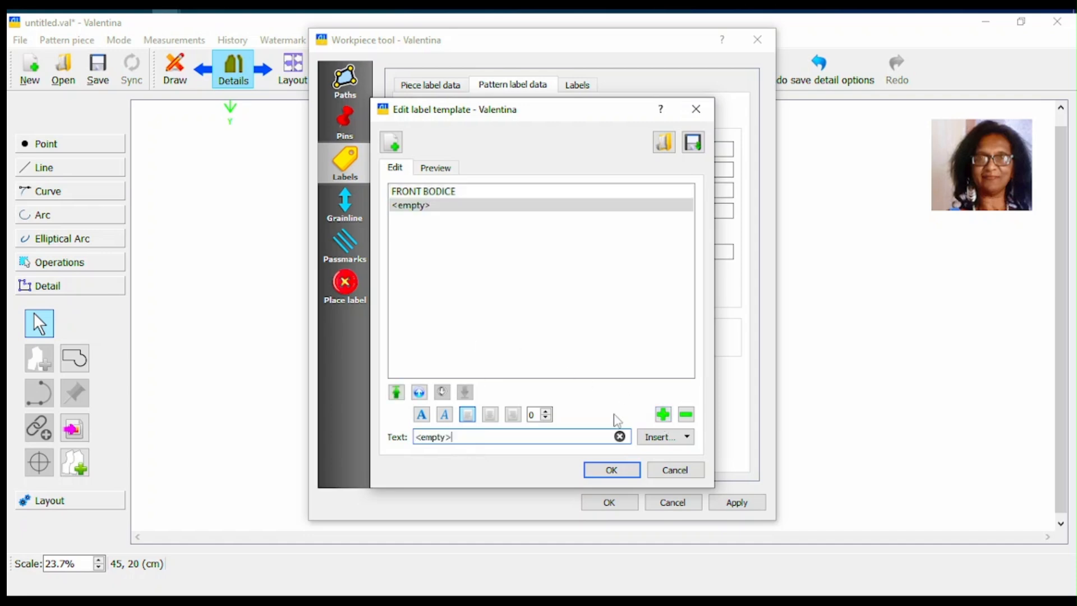
{"action": "left_click_drag", "start_coordinate": [466, 436], "coordinate": [366, 433]}
{"action": "type", "text": "CUT 2"}
{"action": "left_click", "coordinate": [609, 469]}
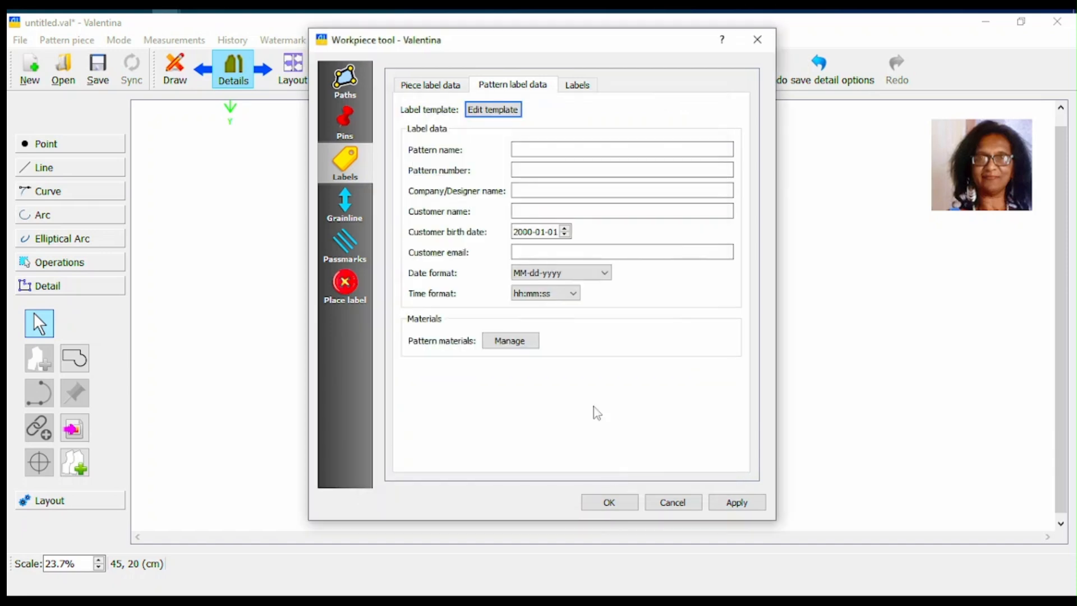
Step: Make the front piece's pattern label visible with a height of 2 cm, apply it and close the piece options
{"action": "left_click", "coordinate": [569, 86]}
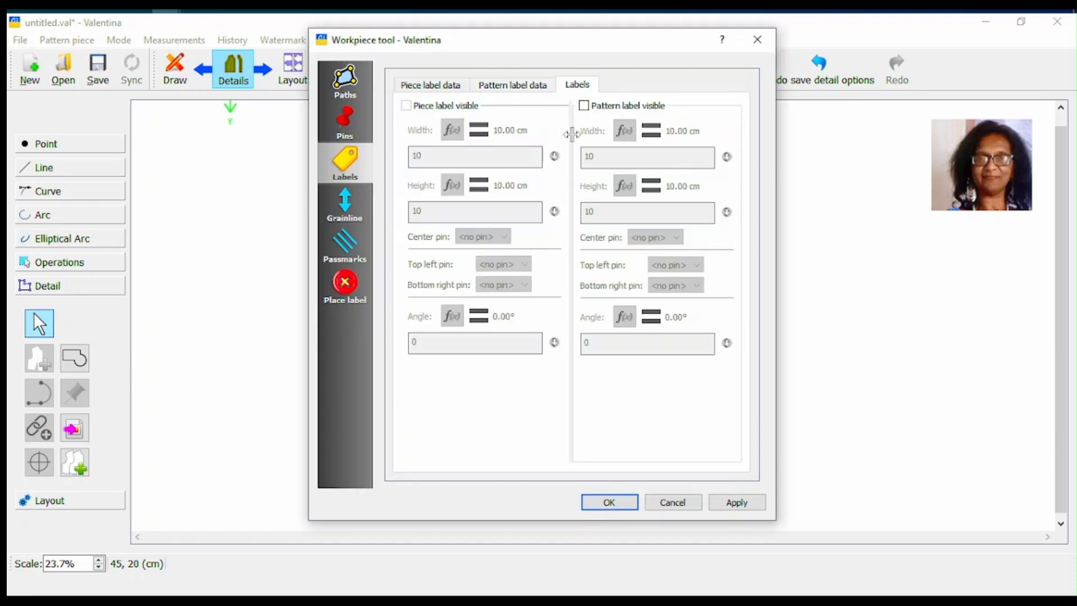
{"action": "left_click", "coordinate": [584, 106]}
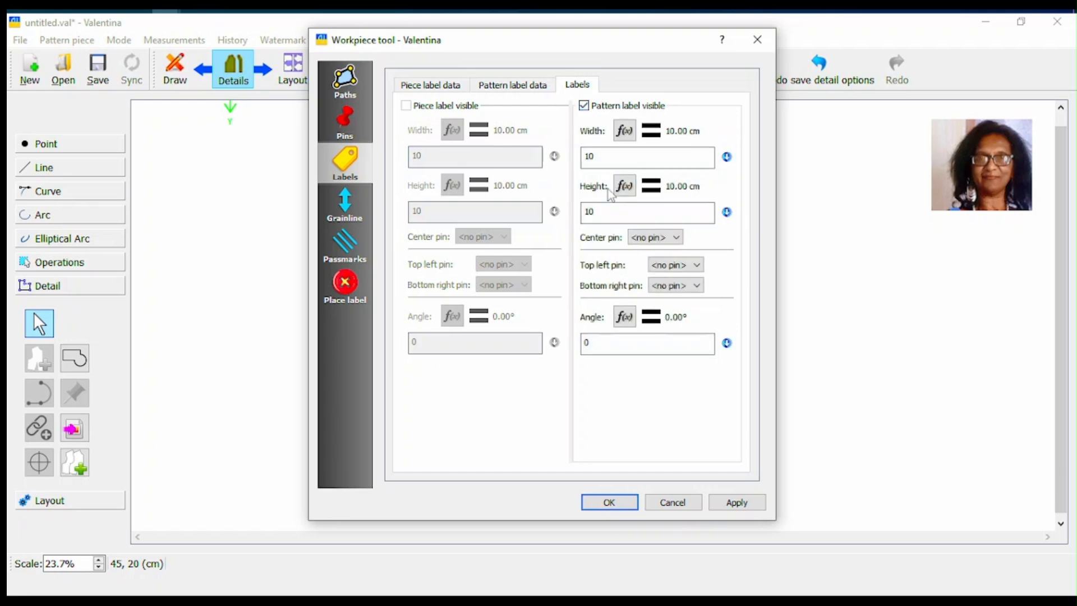
{"action": "left_click_drag", "start_coordinate": [603, 212], "coordinate": [579, 215]}
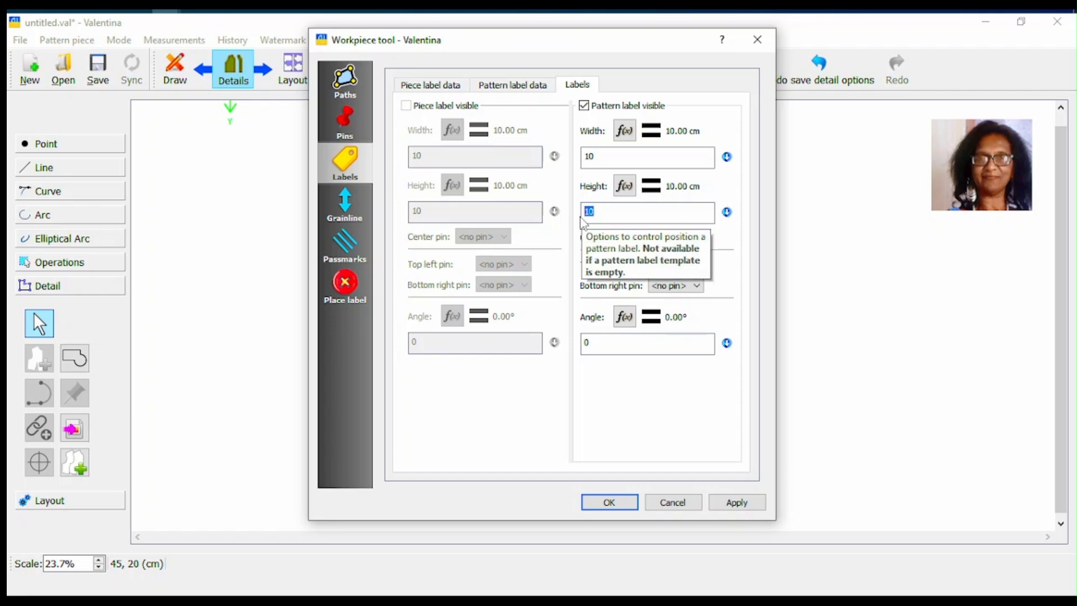
{"action": "type", "text": "2"}
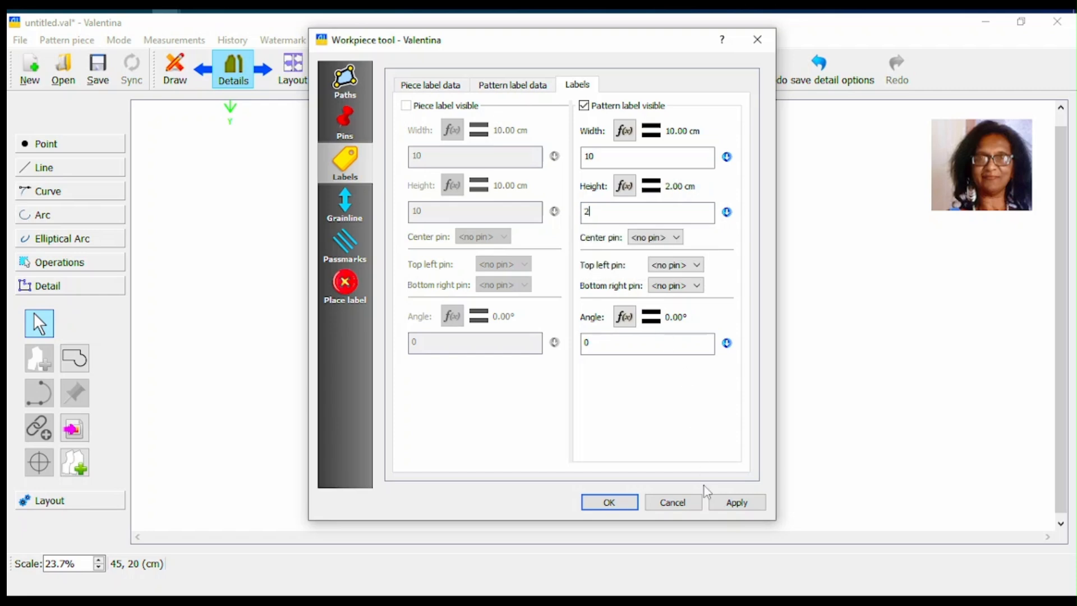
{"action": "left_click_drag", "start_coordinate": [629, 50], "coordinate": [931, 35]}
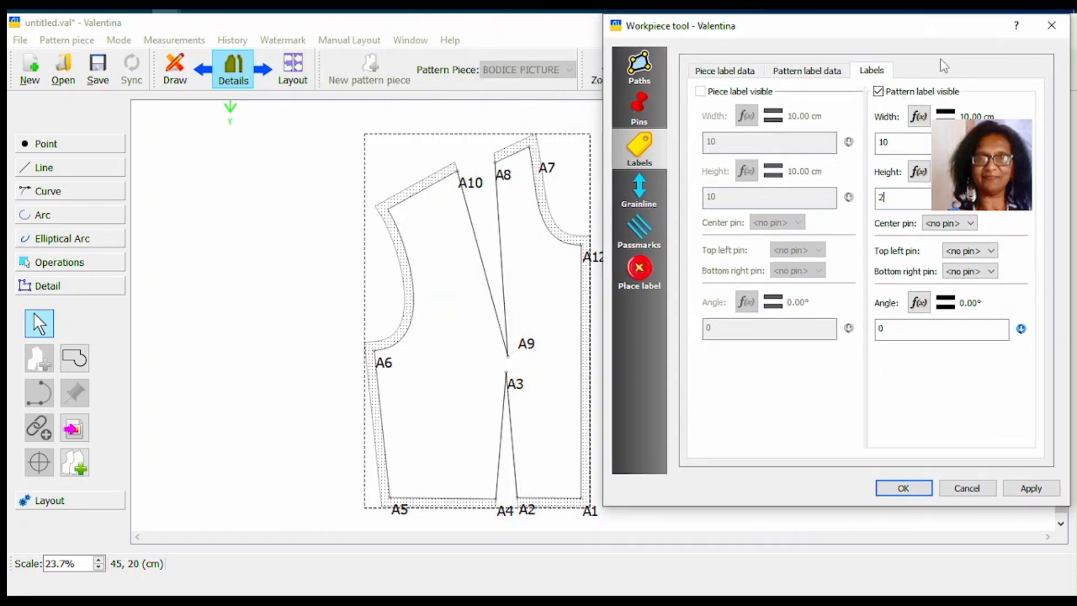
{"action": "left_click", "coordinate": [1034, 488]}
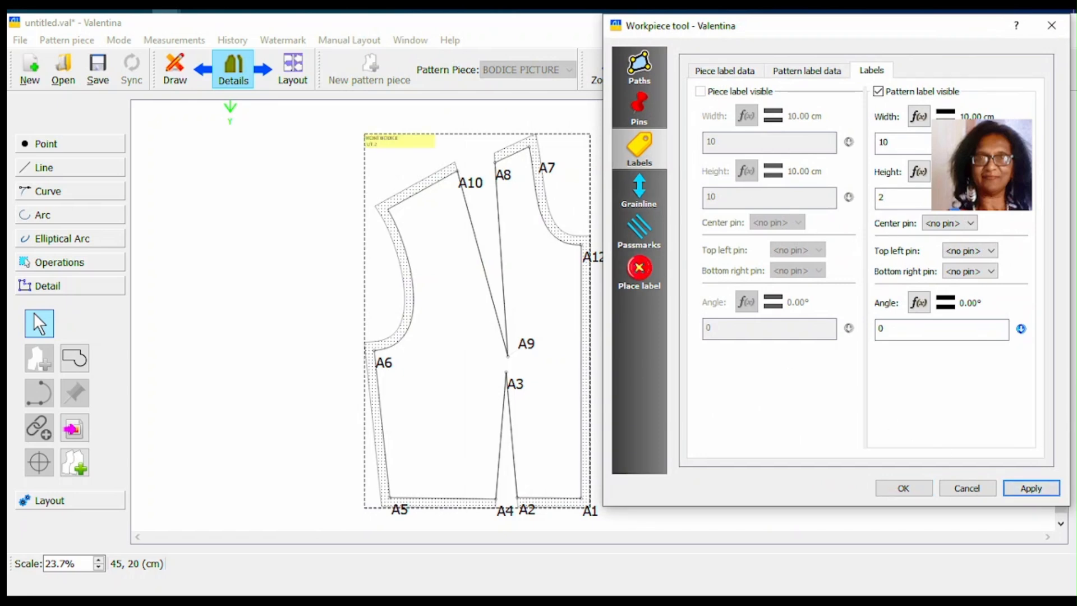
{"action": "left_click", "coordinate": [1057, 30]}
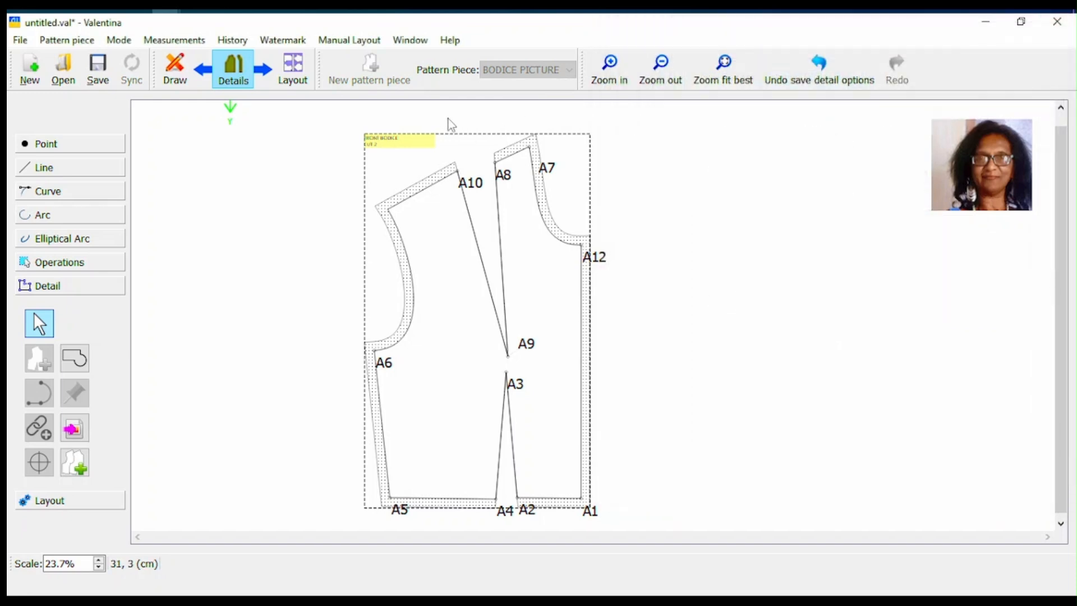
Step: Move the pattern label inside the front bodice between A6 and A3, enlarge it until its text is readable, and deselect the piece
{"action": "left_click_drag", "start_coordinate": [383, 143], "coordinate": [497, 344]}
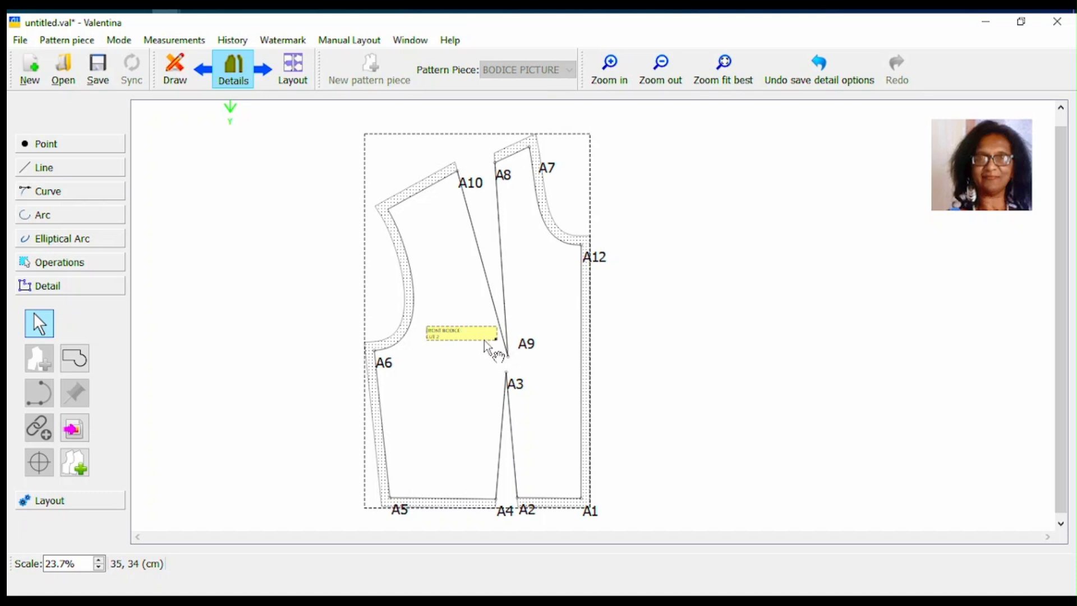
{"action": "left_click_drag", "start_coordinate": [496, 338], "coordinate": [459, 384]}
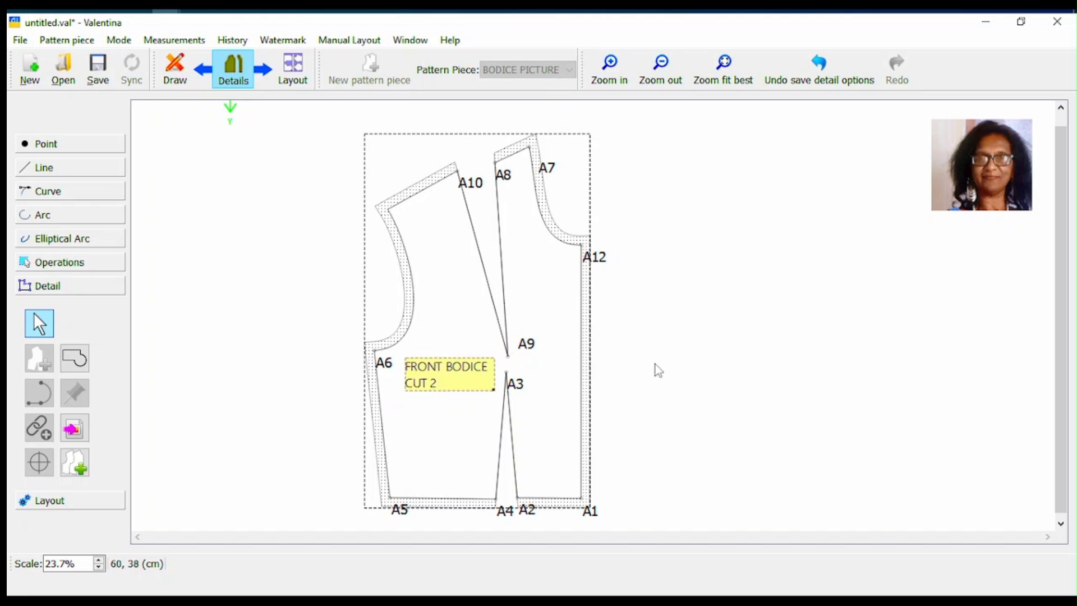
{"action": "left_click", "coordinate": [455, 378]}
{"action": "mouse_move", "coordinate": [455, 378]}
{"action": "left_mouse_down"}
{"action": "mouse_move", "coordinate": [463, 371]}
{"action": "mouse_move", "coordinate": [459, 405]}
{"action": "mouse_move", "coordinate": [474, 390]}
{"action": "mouse_move", "coordinate": [465, 390]}
{"action": "left_mouse_up"}
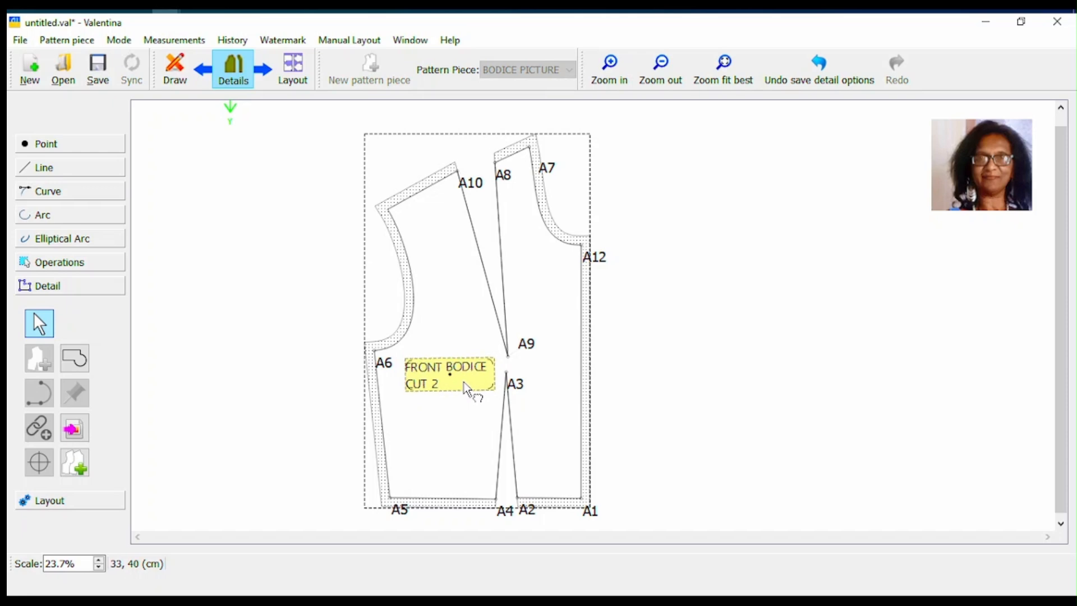
{"action": "left_click", "coordinate": [657, 402]}
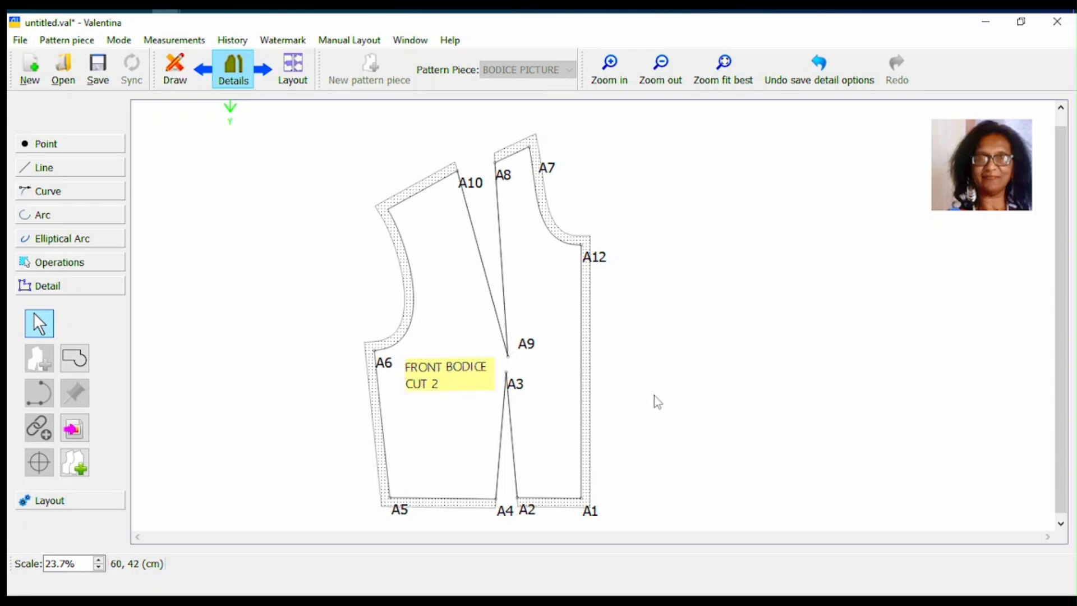